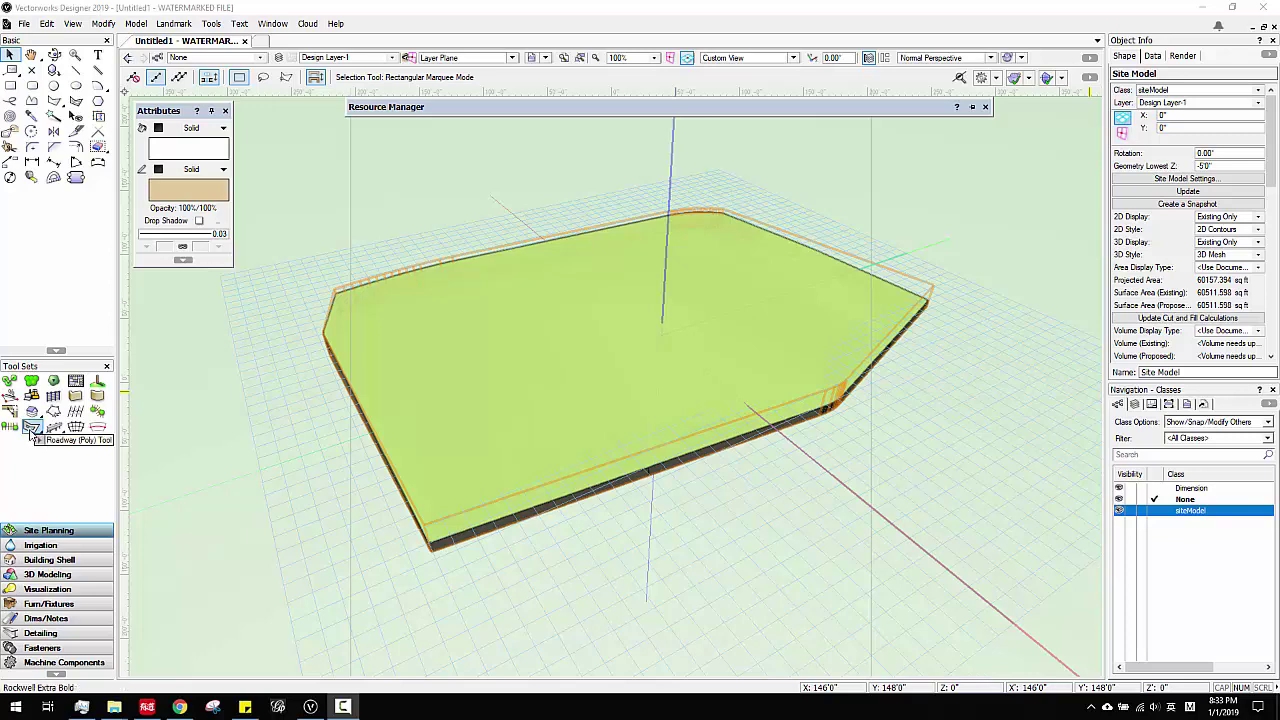
Step: Start the Roadway (Poly) tool and switch the site model to Top/Plan view
click(31, 430)
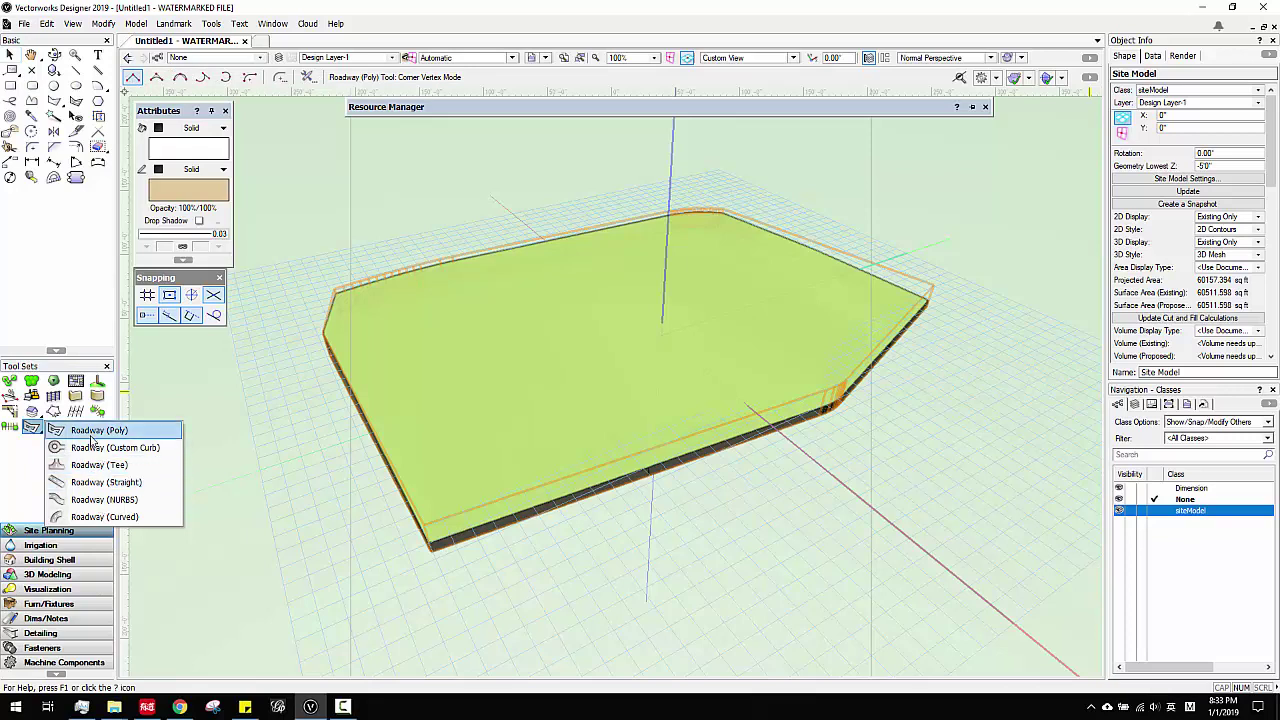
click(26, 456)
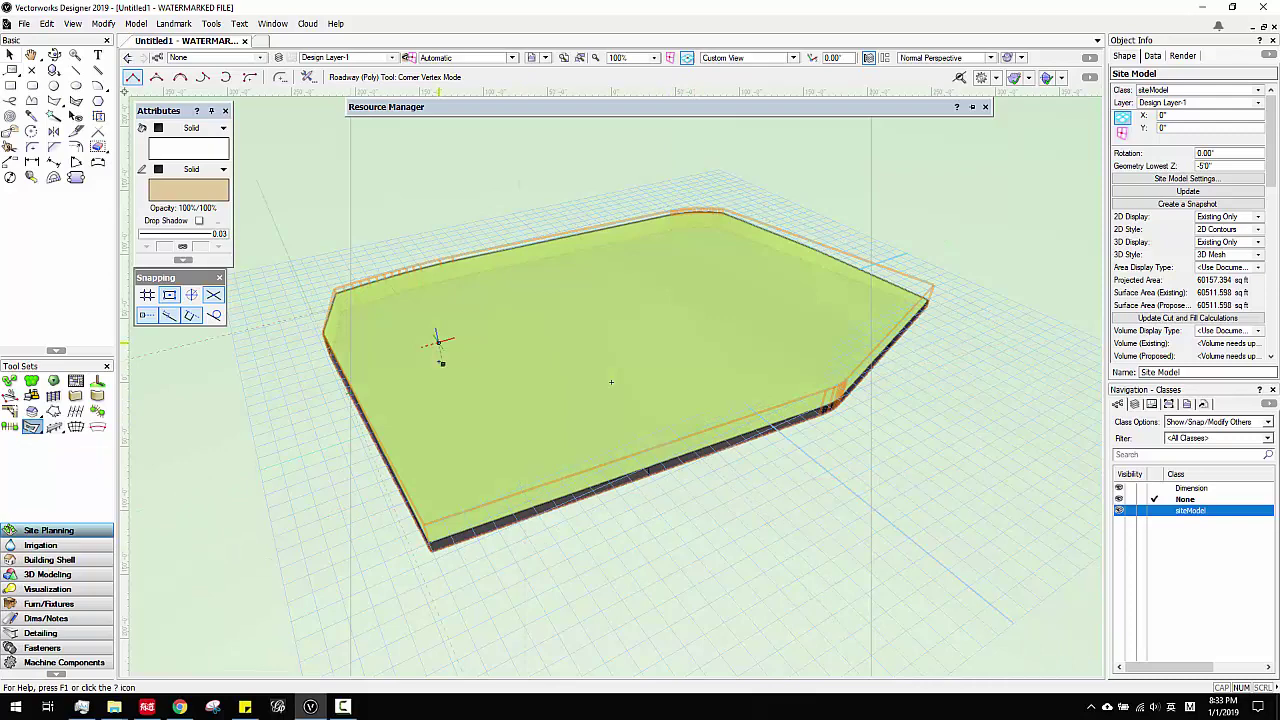
click(750, 57)
click(730, 74)
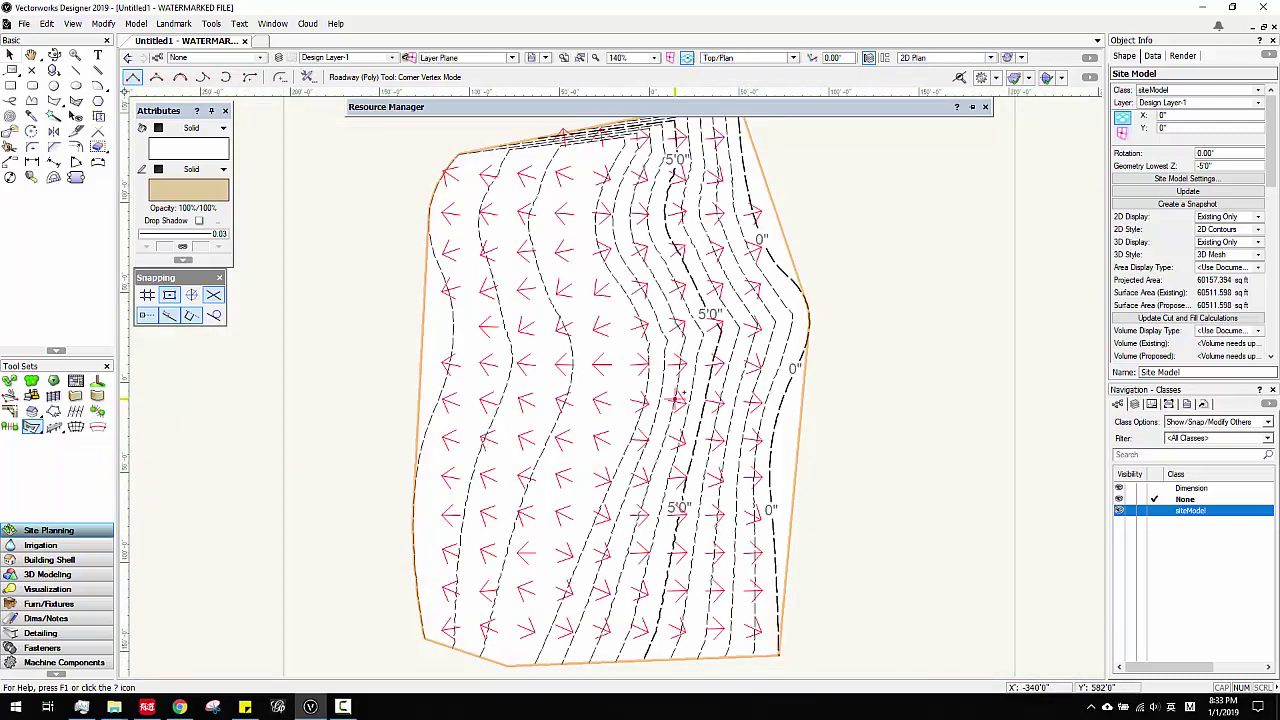
scroll(614, 402, down, 2)
middle_drag(614, 402, 536, 398)
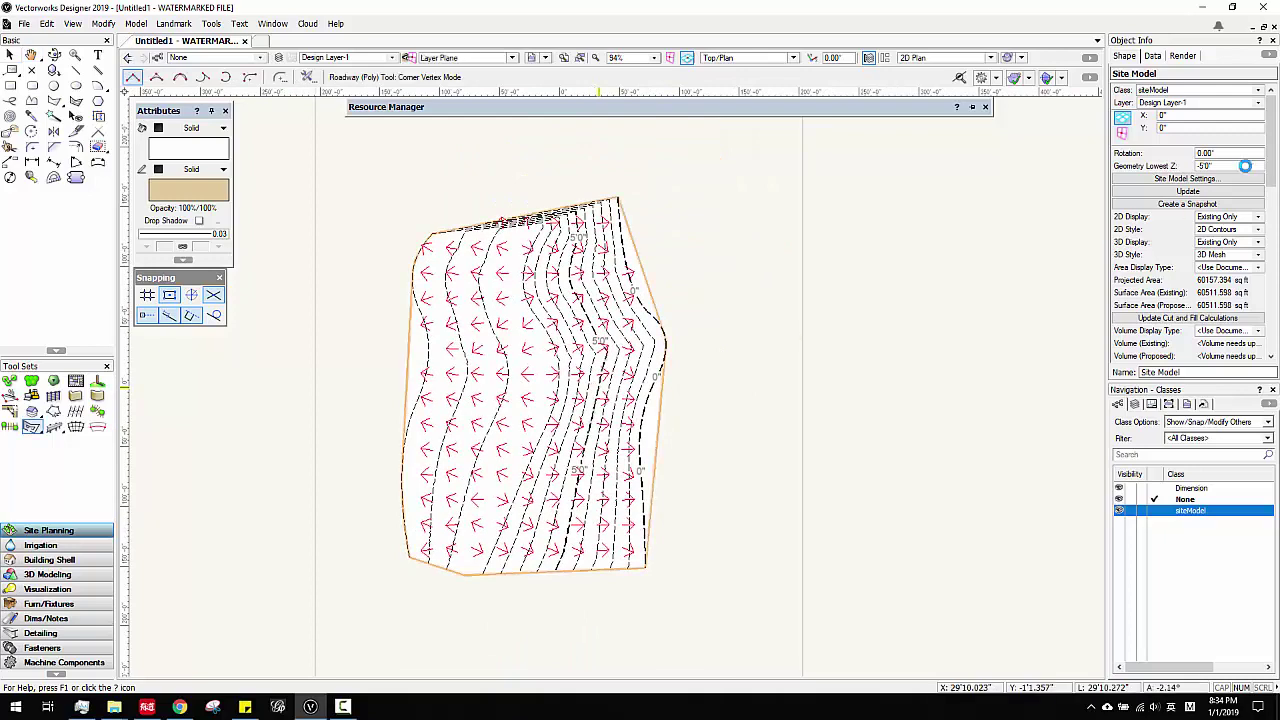
Step: Turn off the flow arrows in the site model's 2D display settings
click(1186, 178)
click(608, 219)
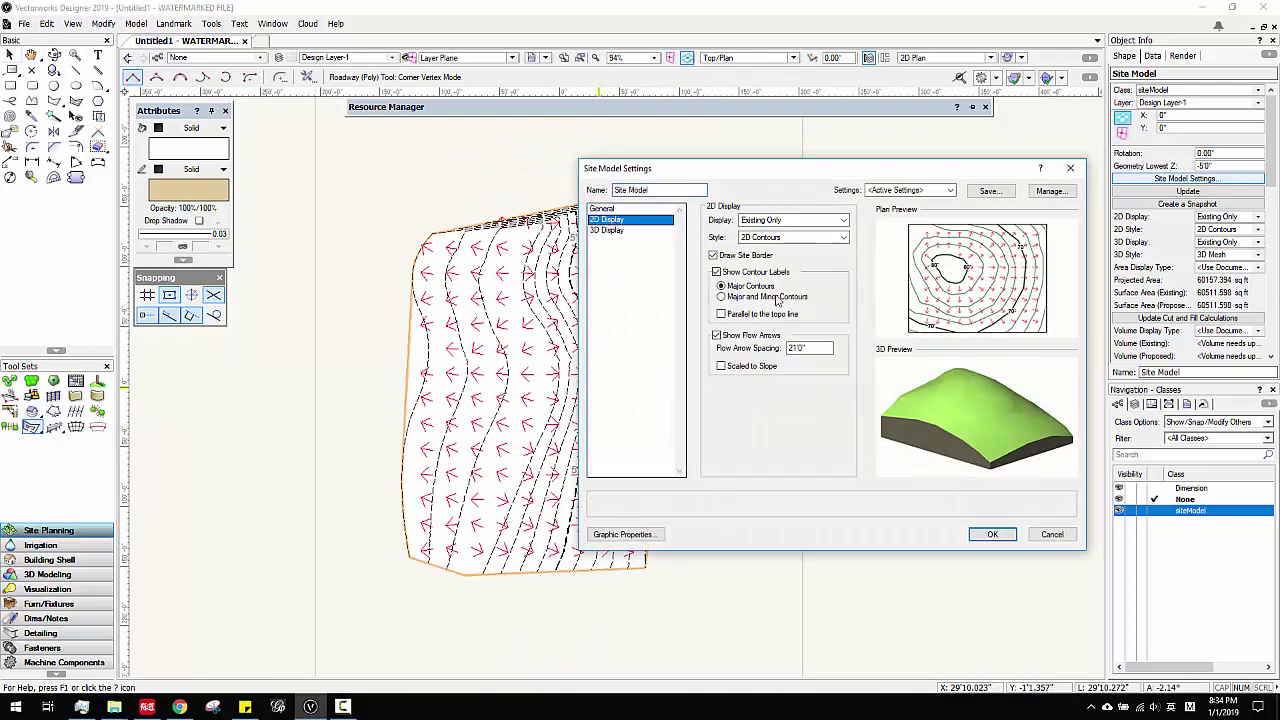
click(978, 535)
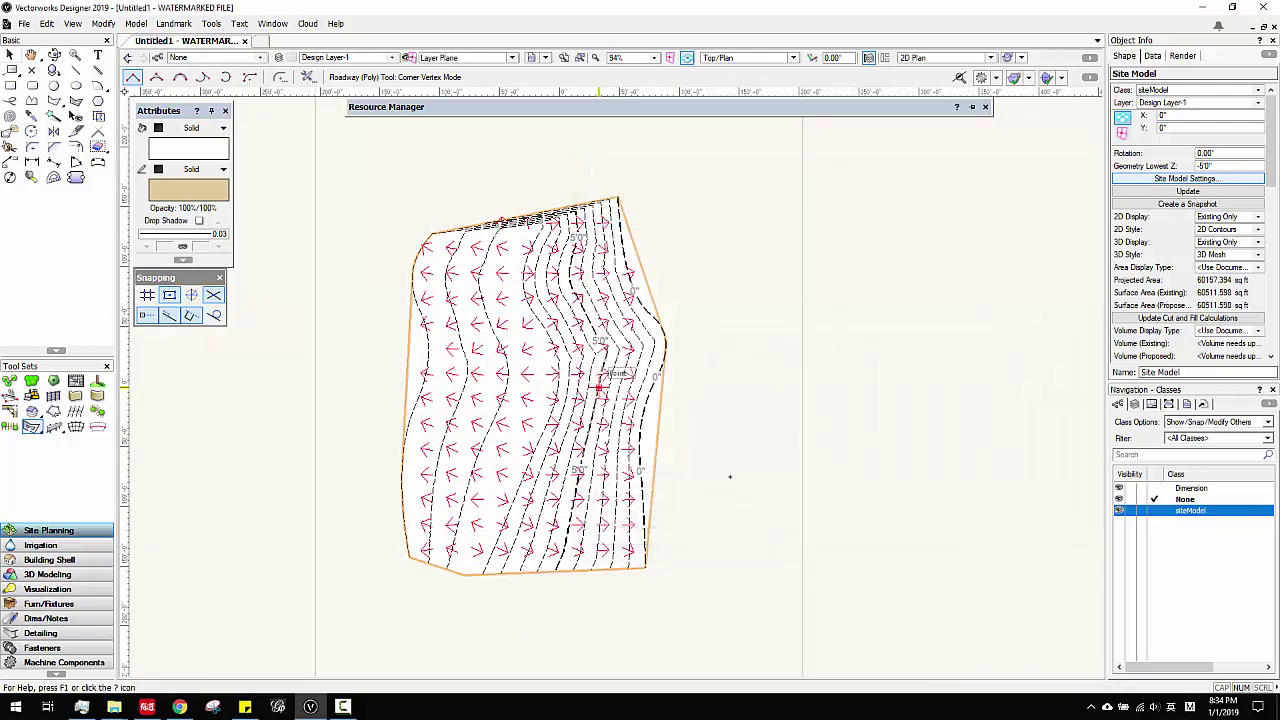
Step: Draw a roadway path across the contours with a straight segment about 73' long and a Bezier-vertex curve, about 216' long in total
scroll(588, 343, up, 2)
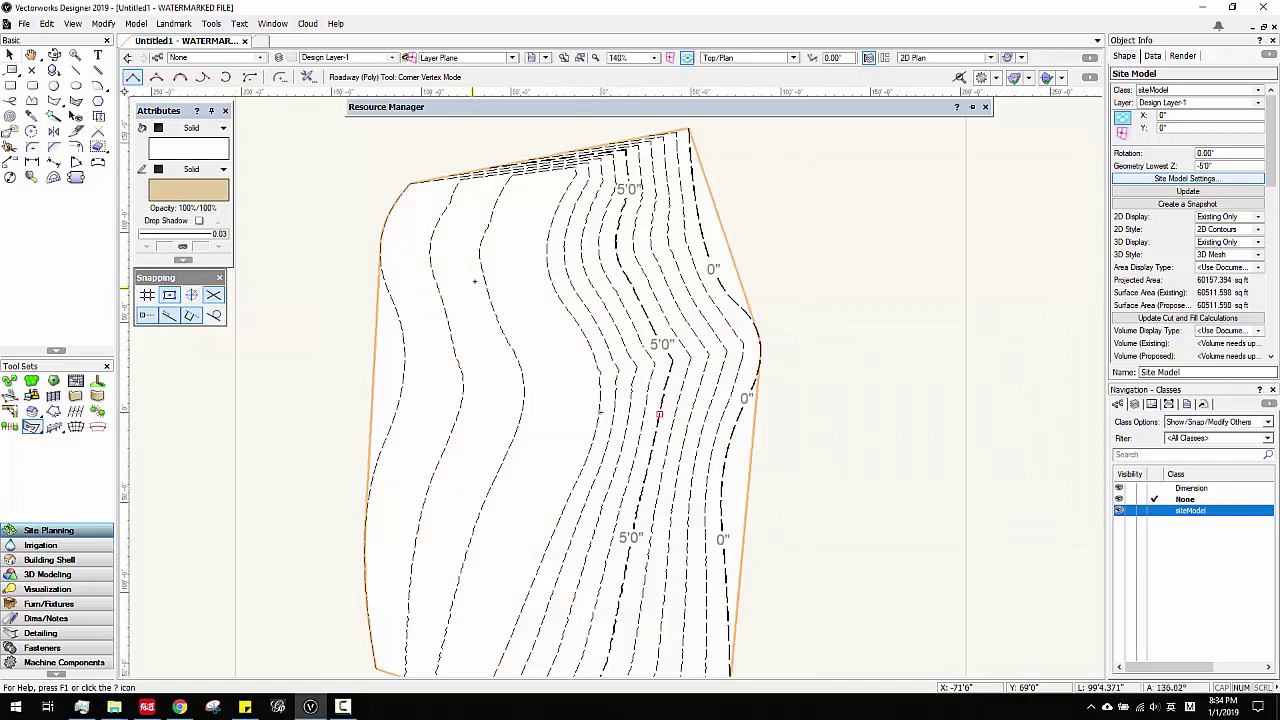
click(433, 533)
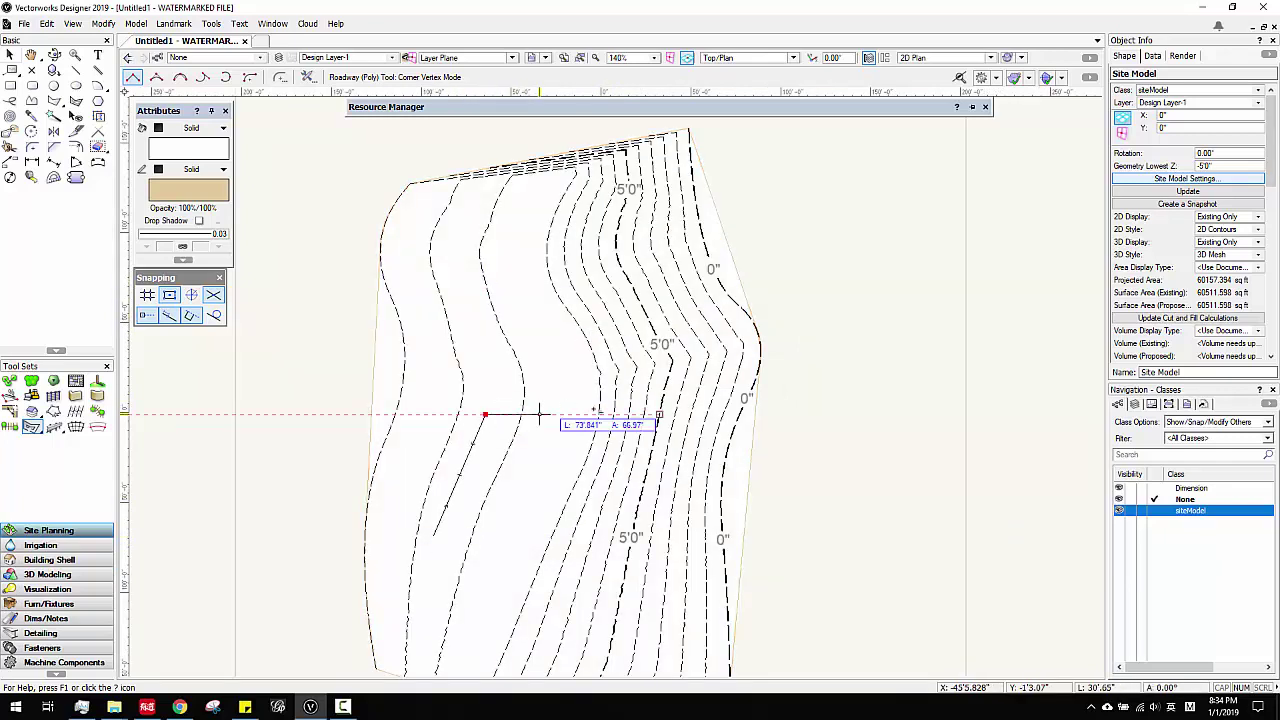
click(485, 413)
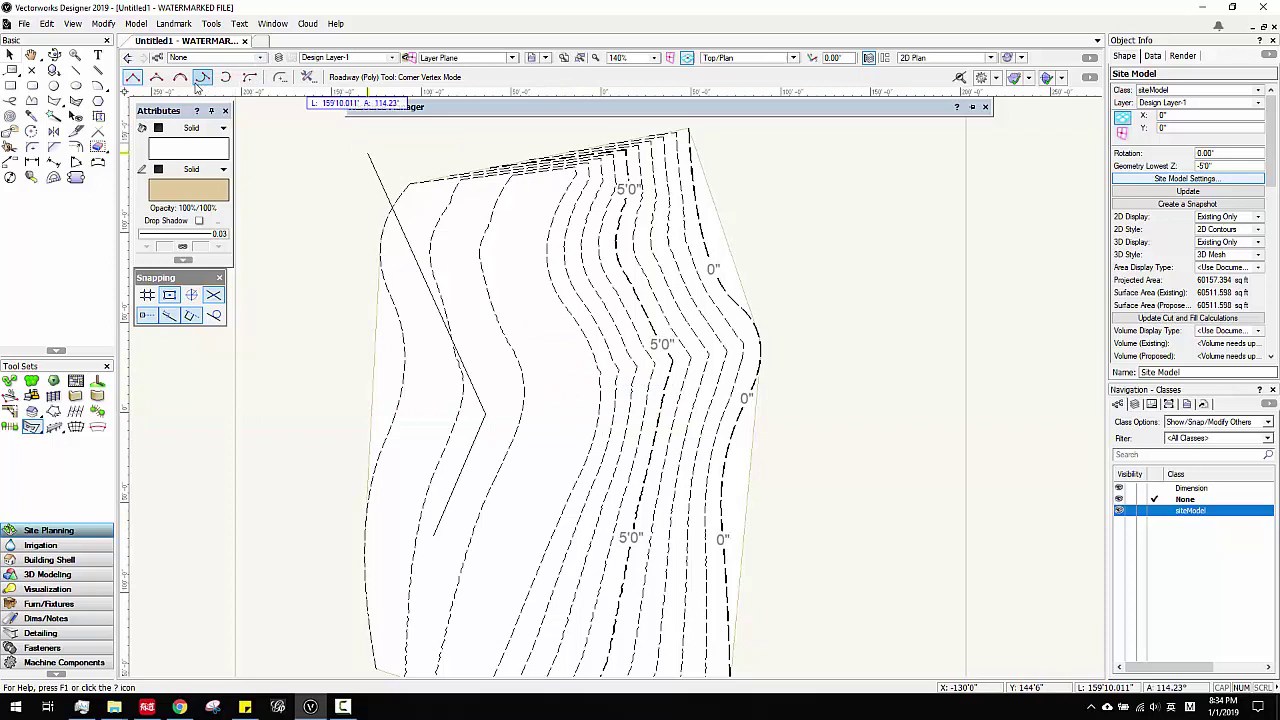
click(156, 77)
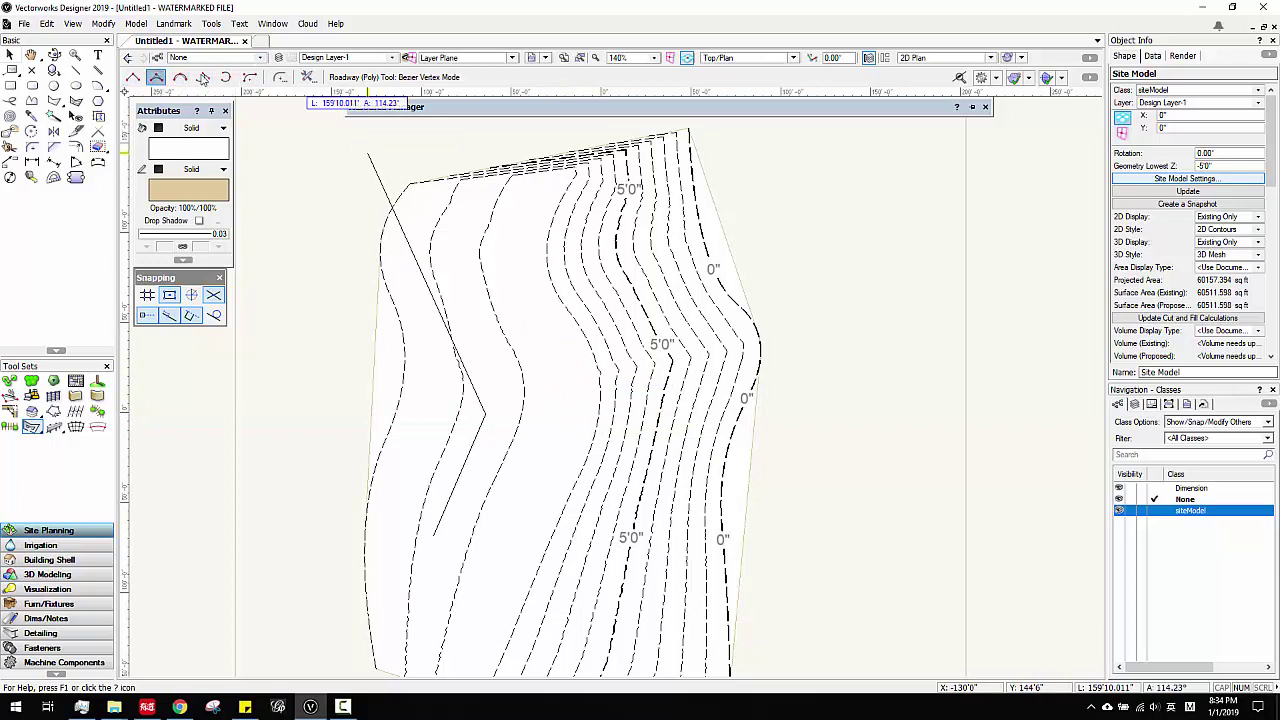
click(620, 342)
double_click(708, 312)
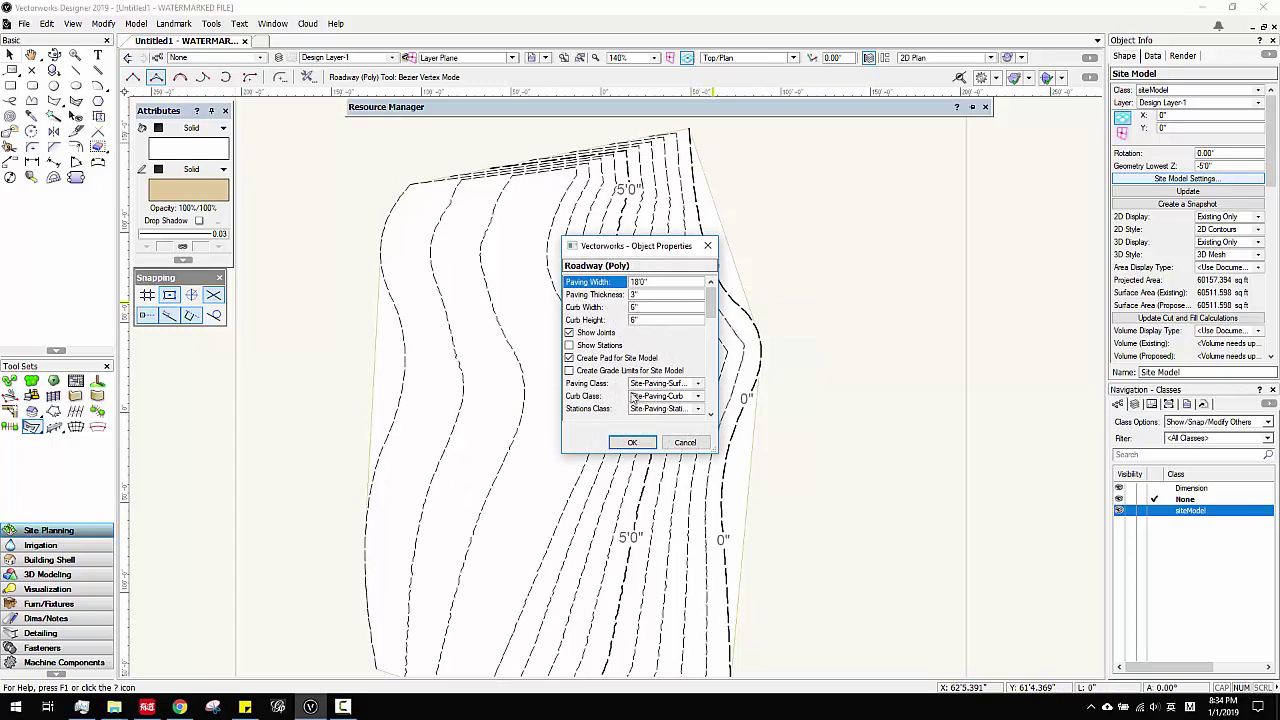
Step: Create the roadway with grade limits for the site model and stations shown
click(569, 371)
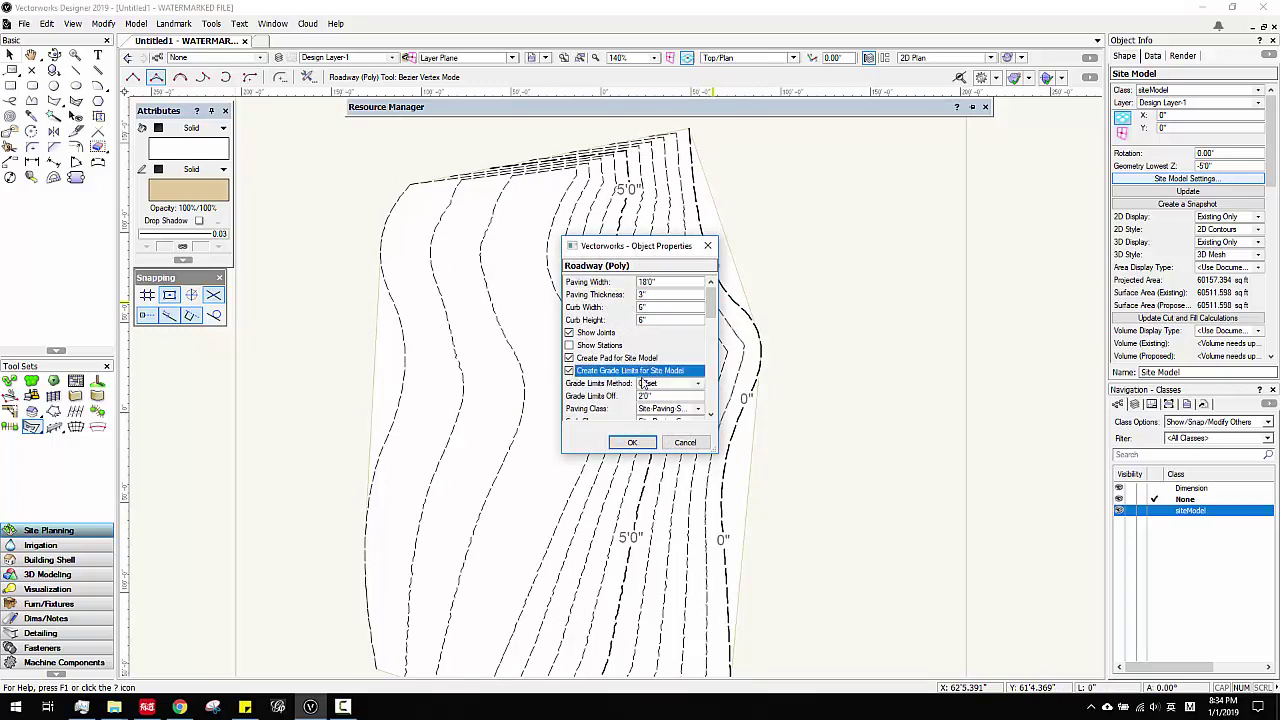
scroll(605, 395, down, 2)
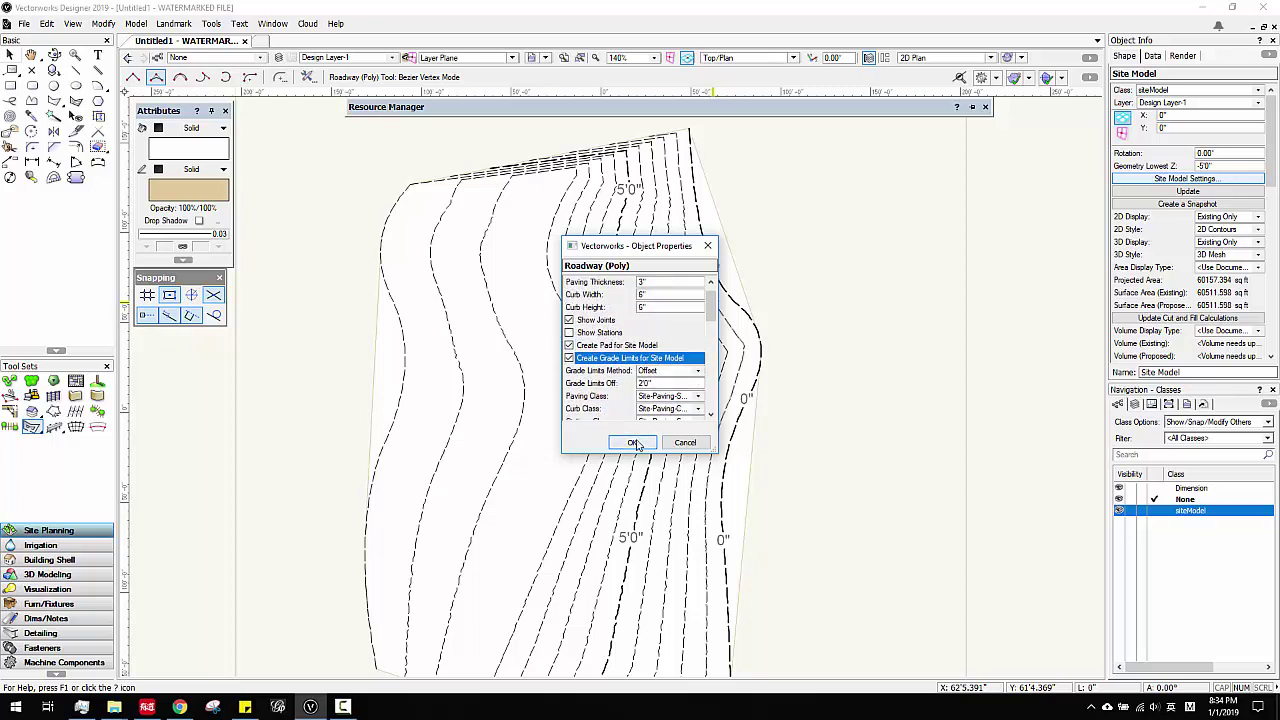
click(569, 333)
click(634, 443)
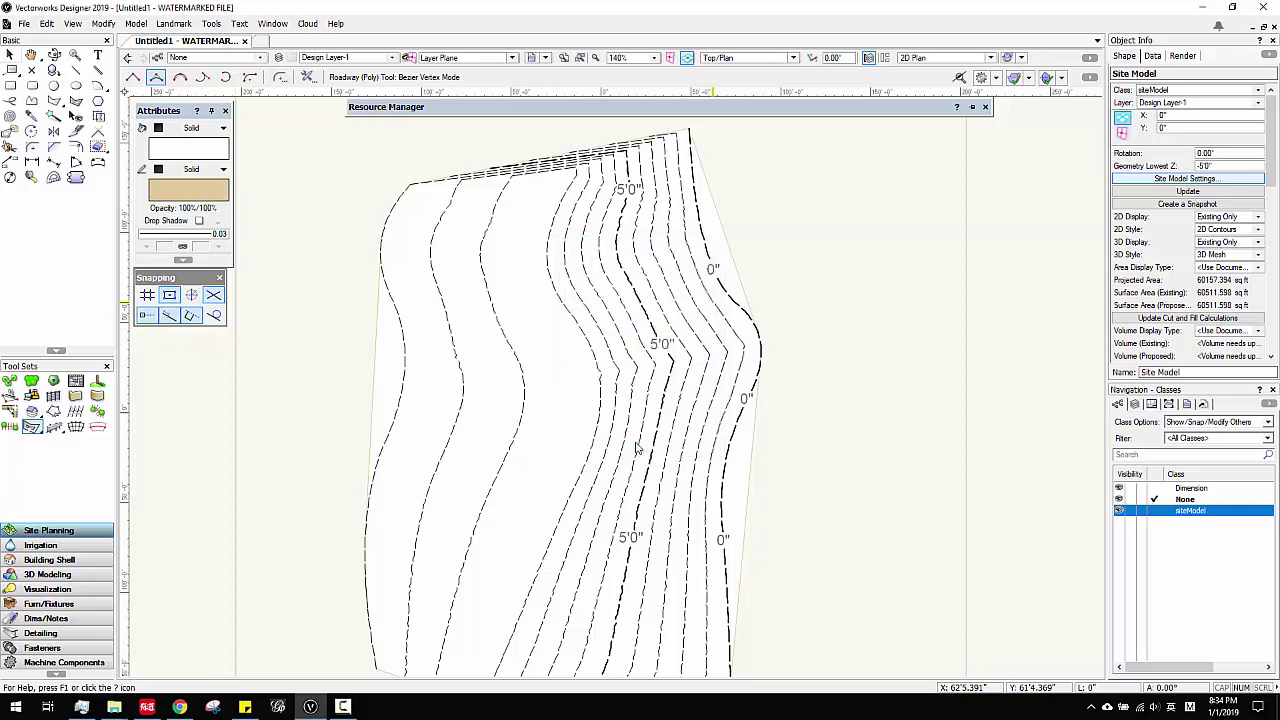
scroll(510, 445, up, 1)
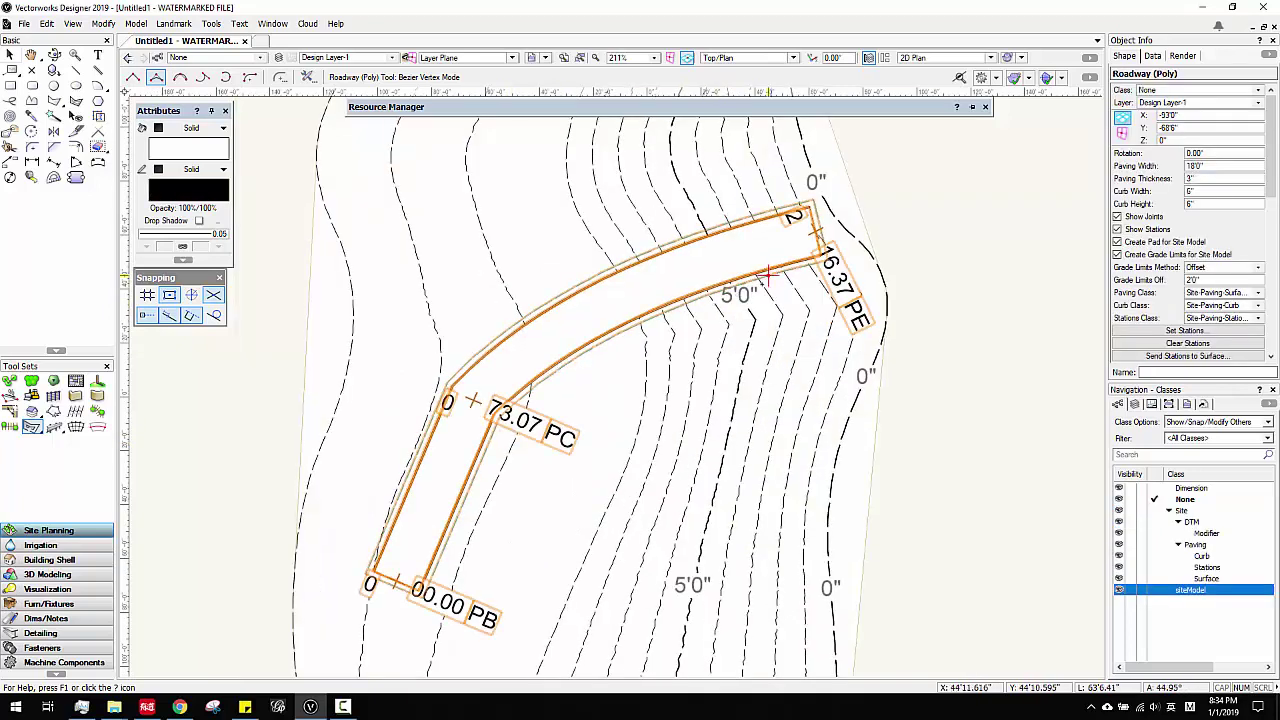
Step: Switch to the Right Isometric view and send the roadway to the site model's surface
click(9, 54)
scroll(580, 360, down, 1)
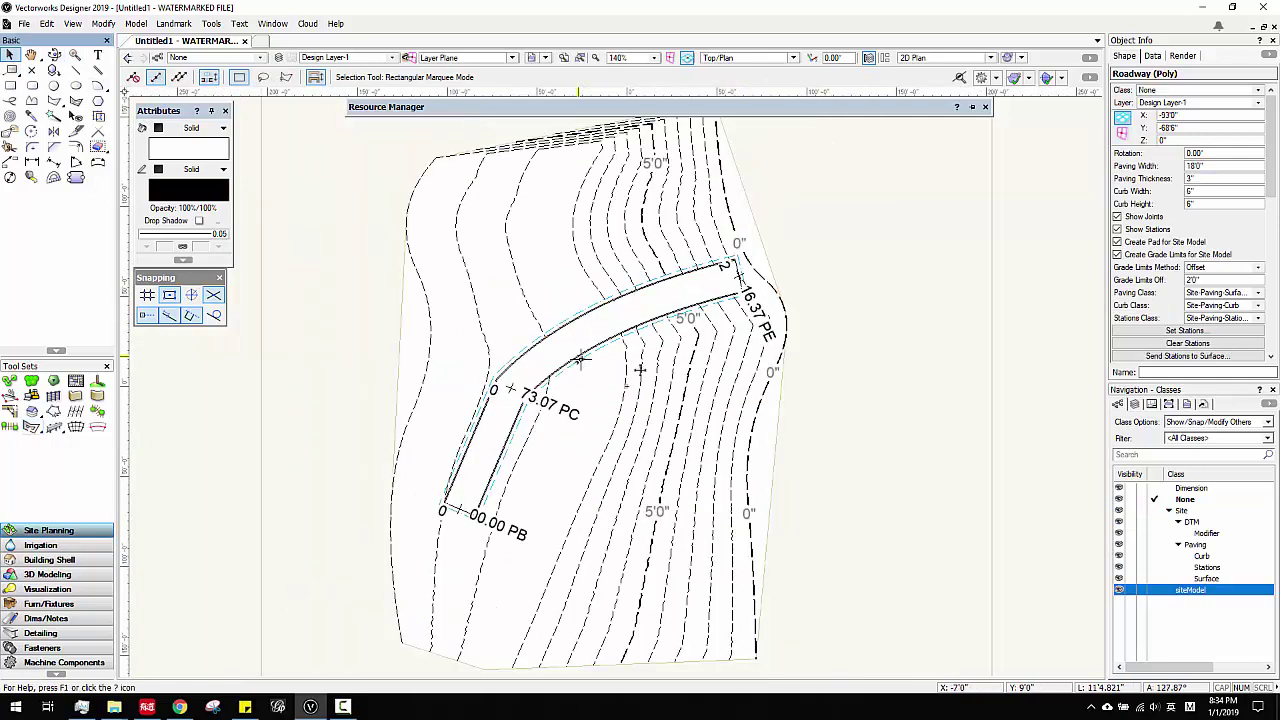
middle_drag(659, 361, 619, 368)
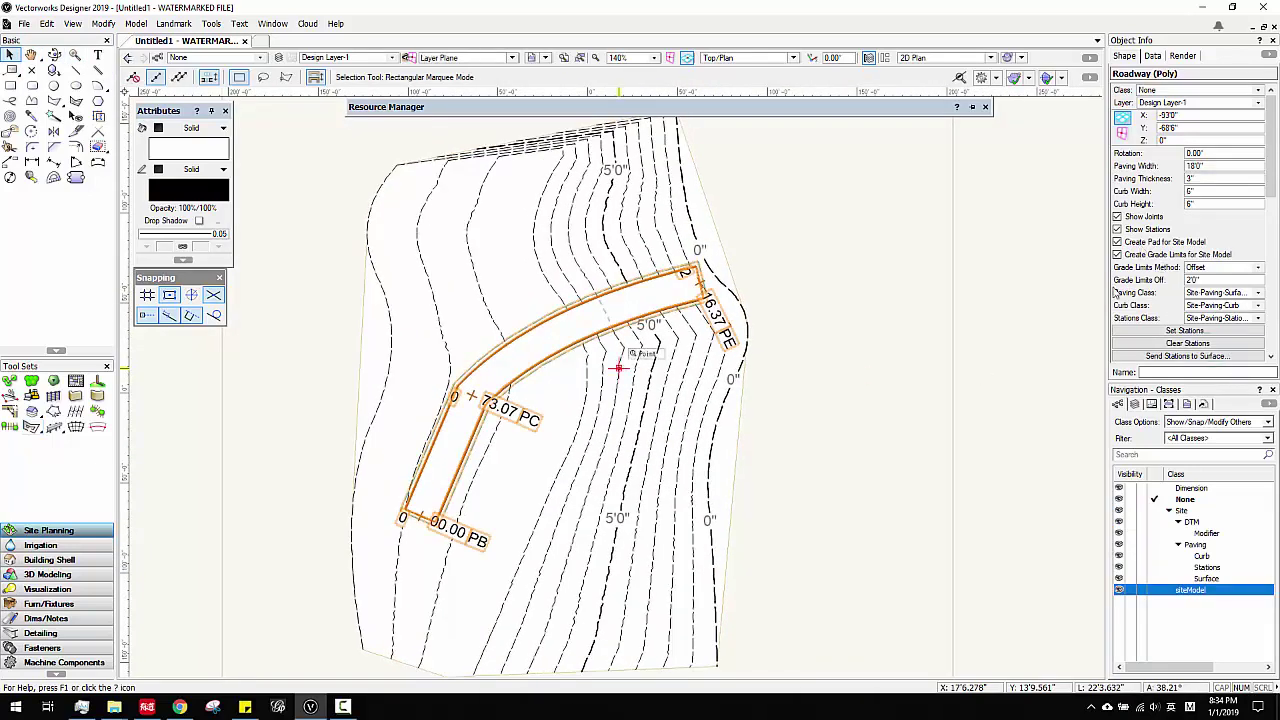
click(726, 61)
click(745, 177)
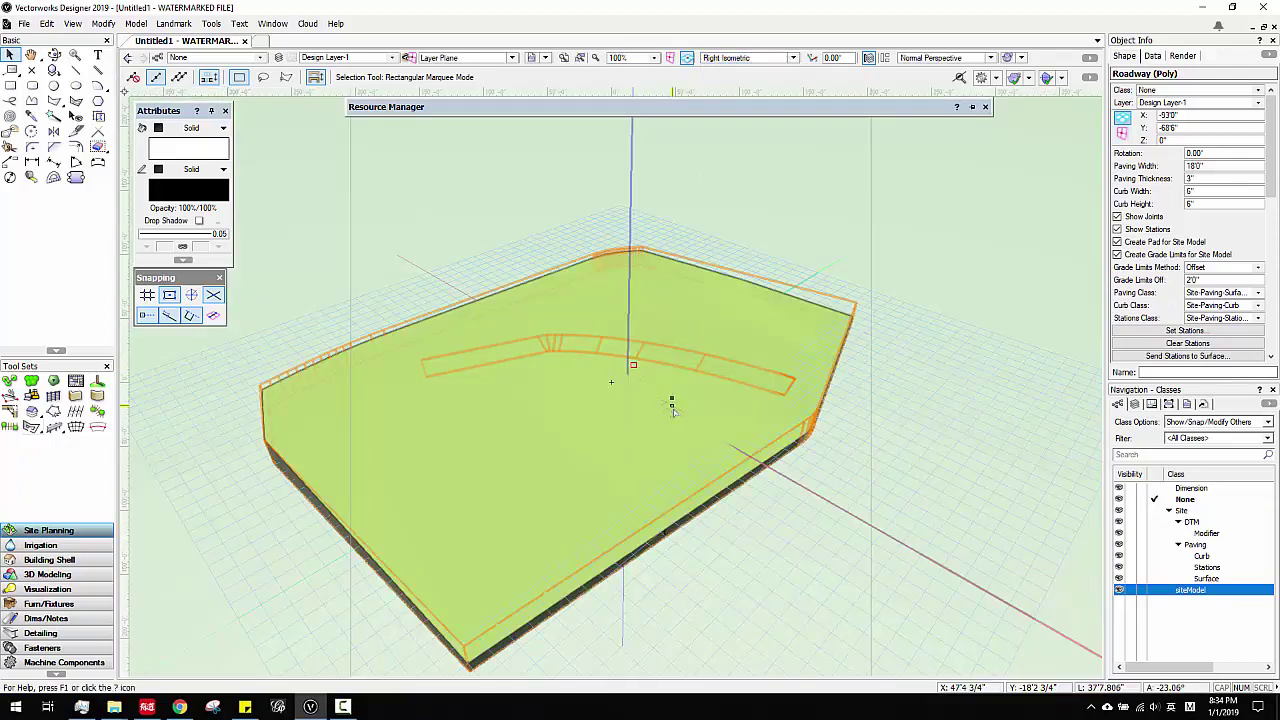
scroll(673, 410, up, 4)
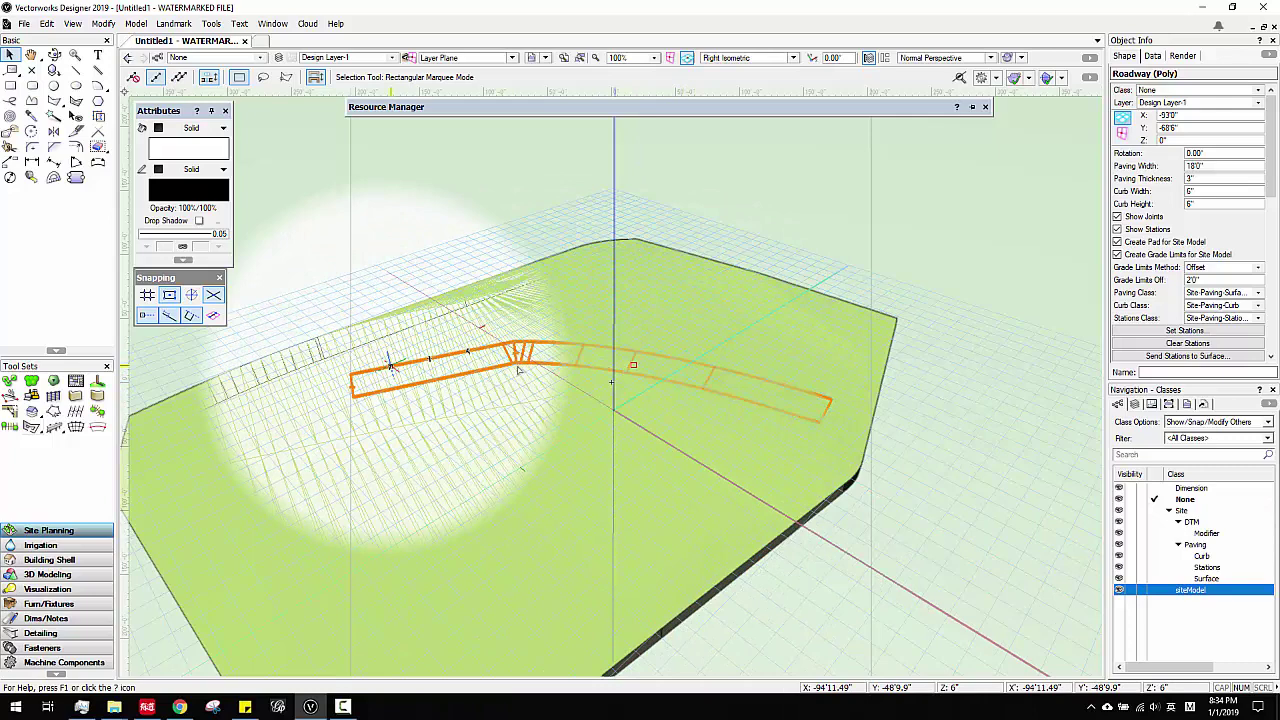
right_click(646, 374)
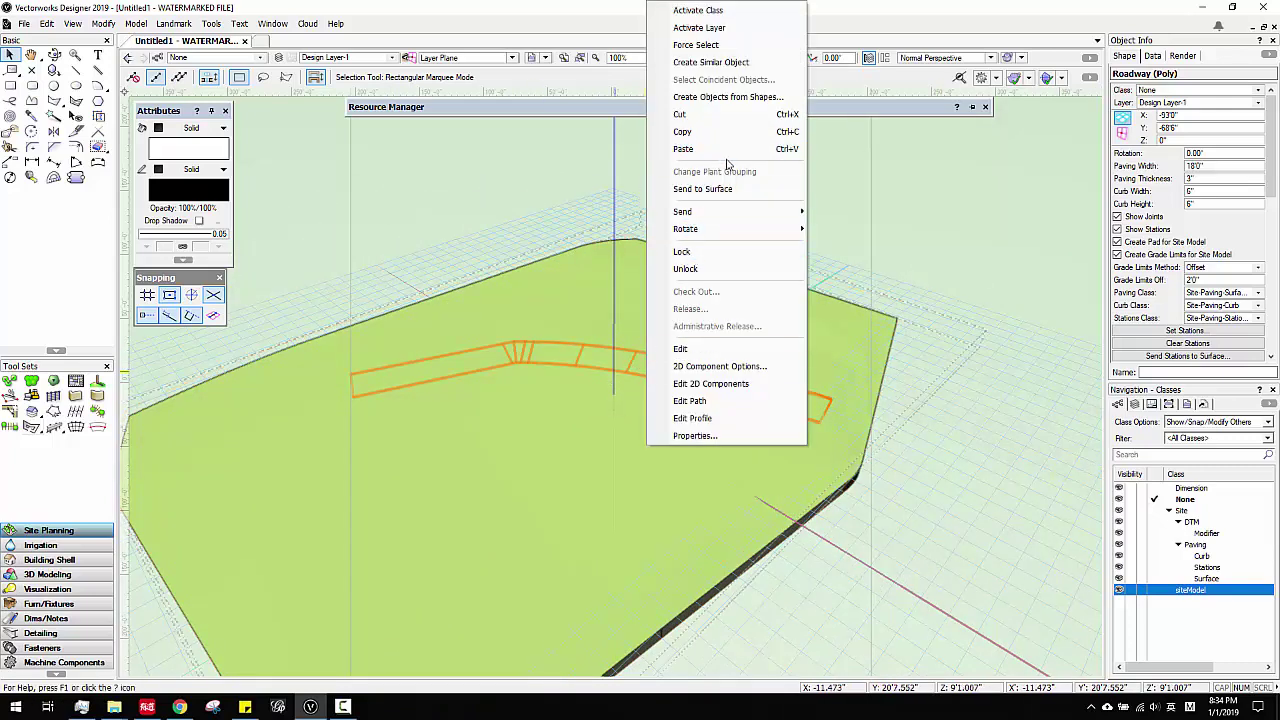
click(719, 191)
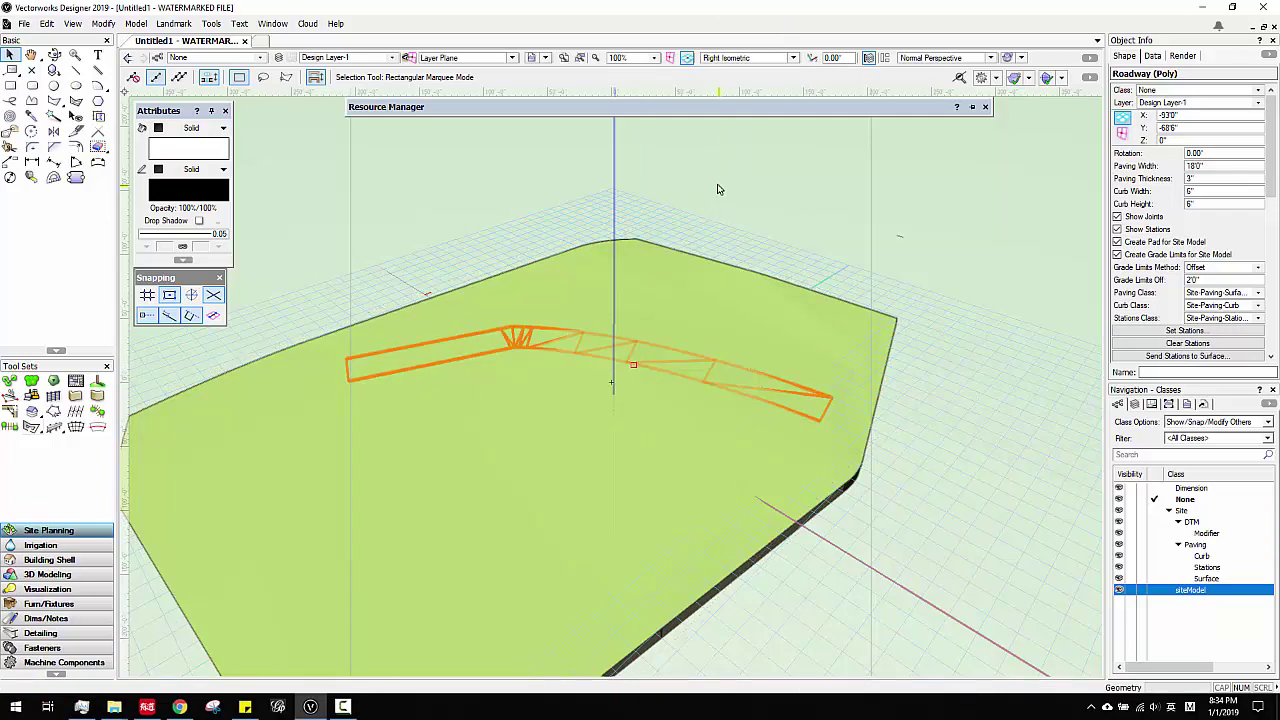
Step: Set stations along the roadway at 20' spacing
ctrl+middle_drag(686, 437, 597, 323)
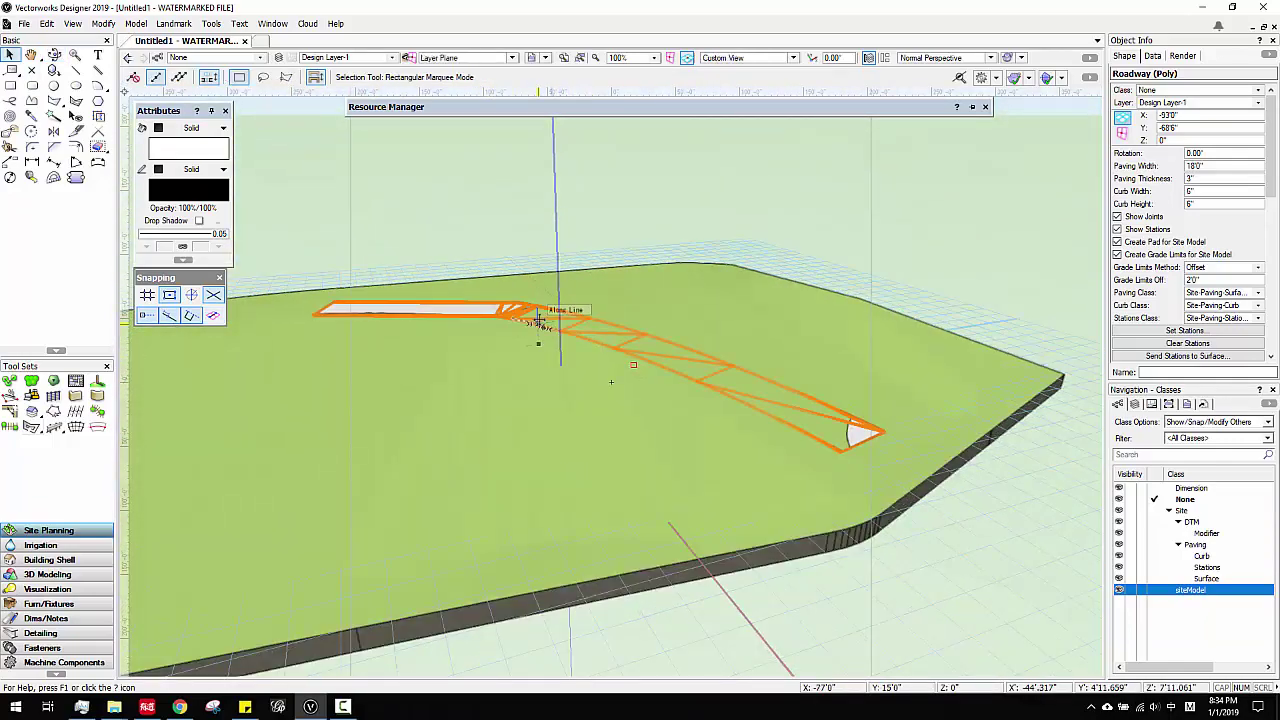
scroll(1155, 258, down, 2)
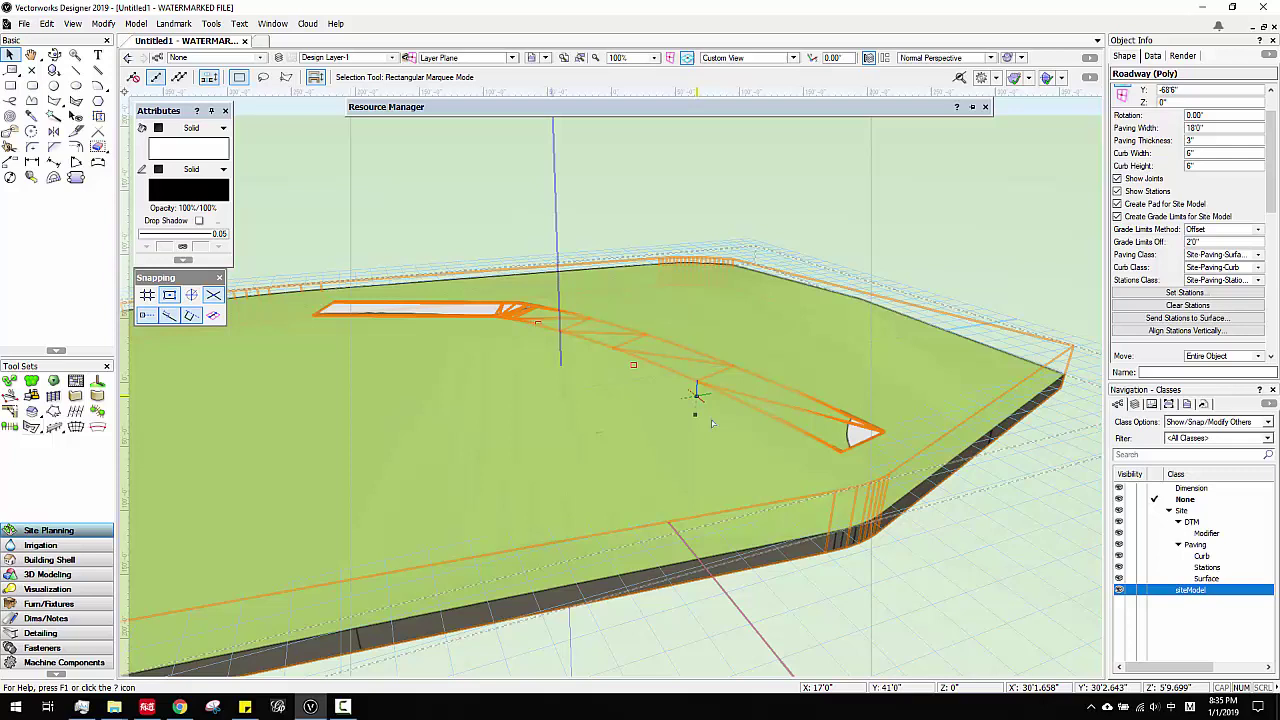
click(1162, 296)
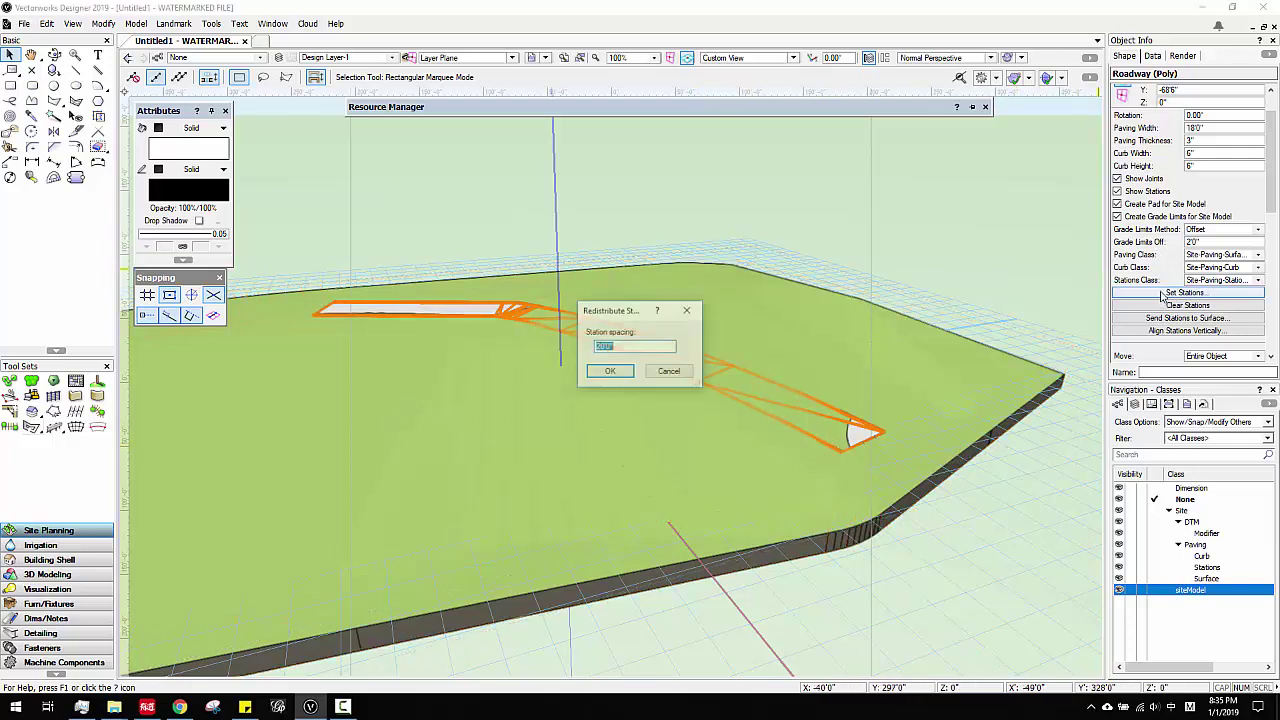
click(612, 372)
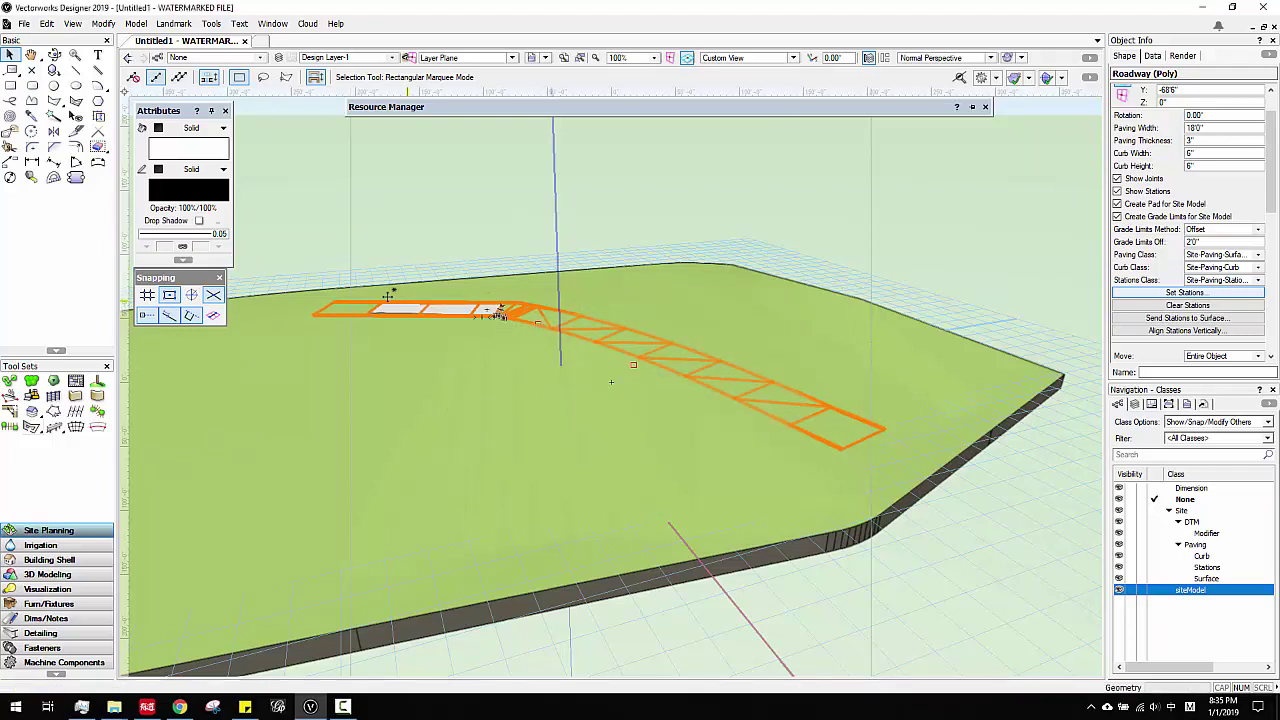
Step: Capture the screen region around the roadway and mark points on its curved section with red pen strokes
key(ctrl+alt+a)
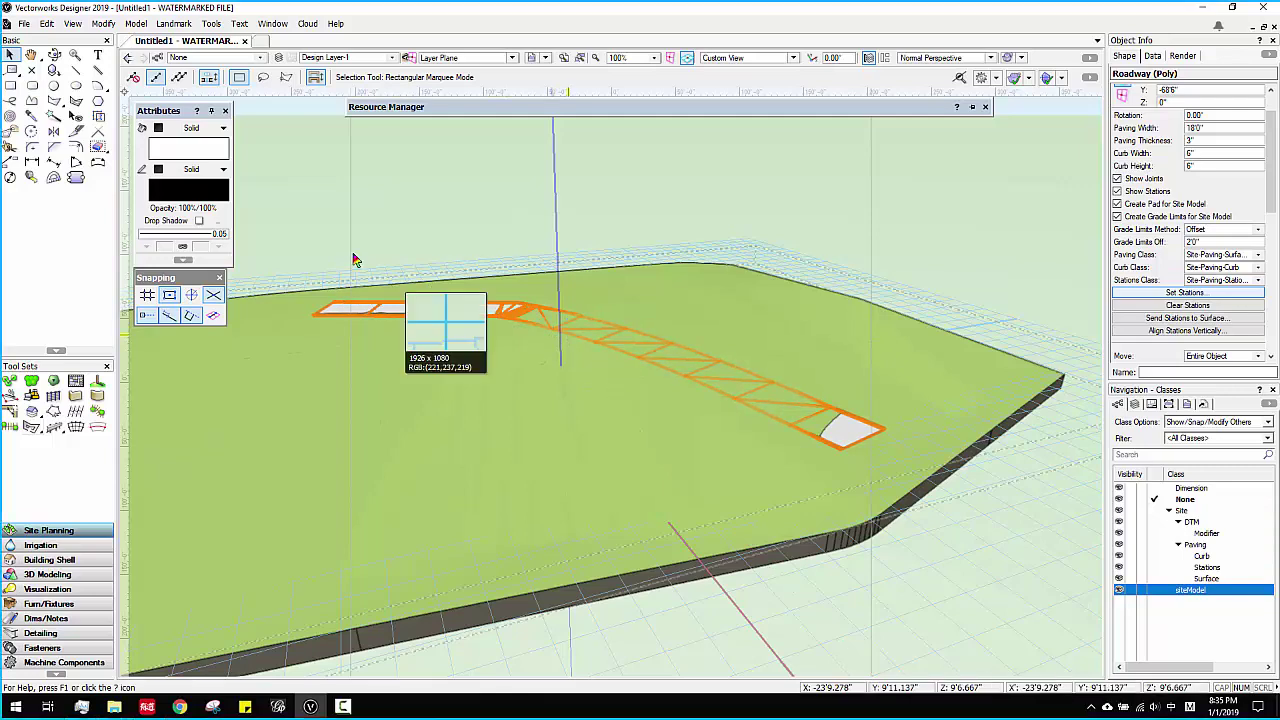
mouse_move(248, 245)
mouse_down()
mouse_move(1063, 626)
mouse_move(1091, 623)
mouse_move(1029, 590)
mouse_up()
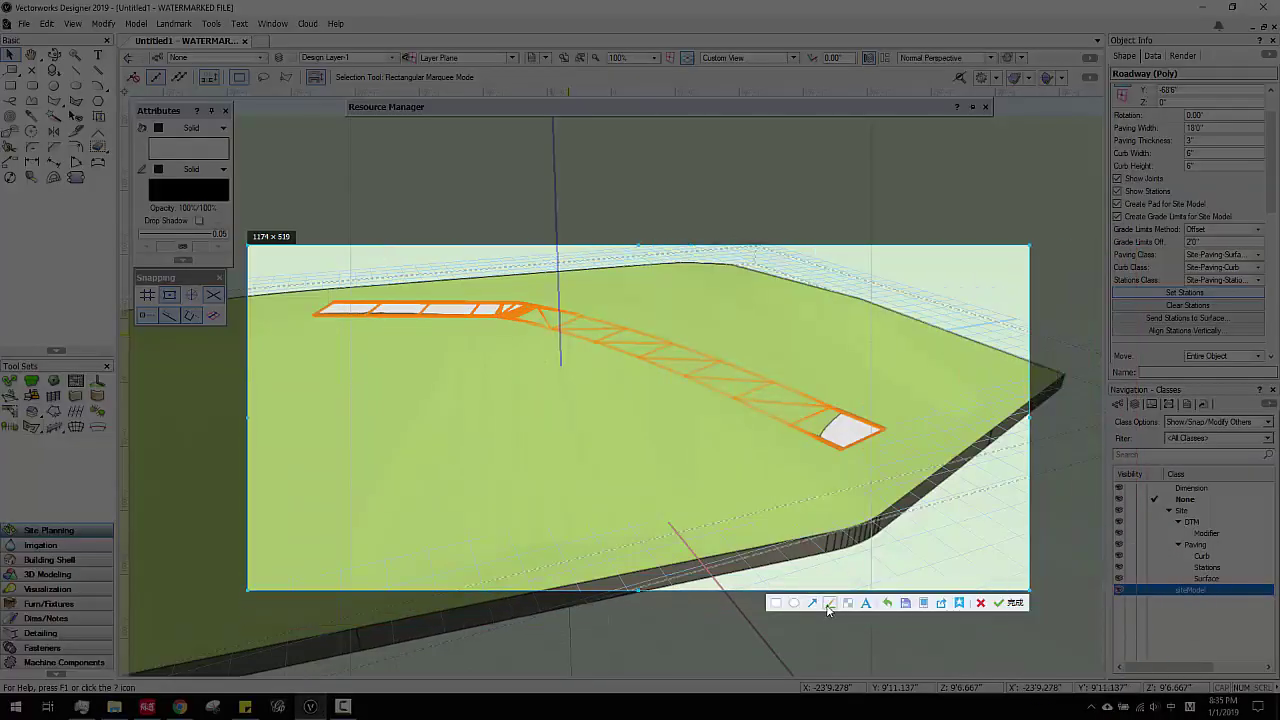
click(829, 603)
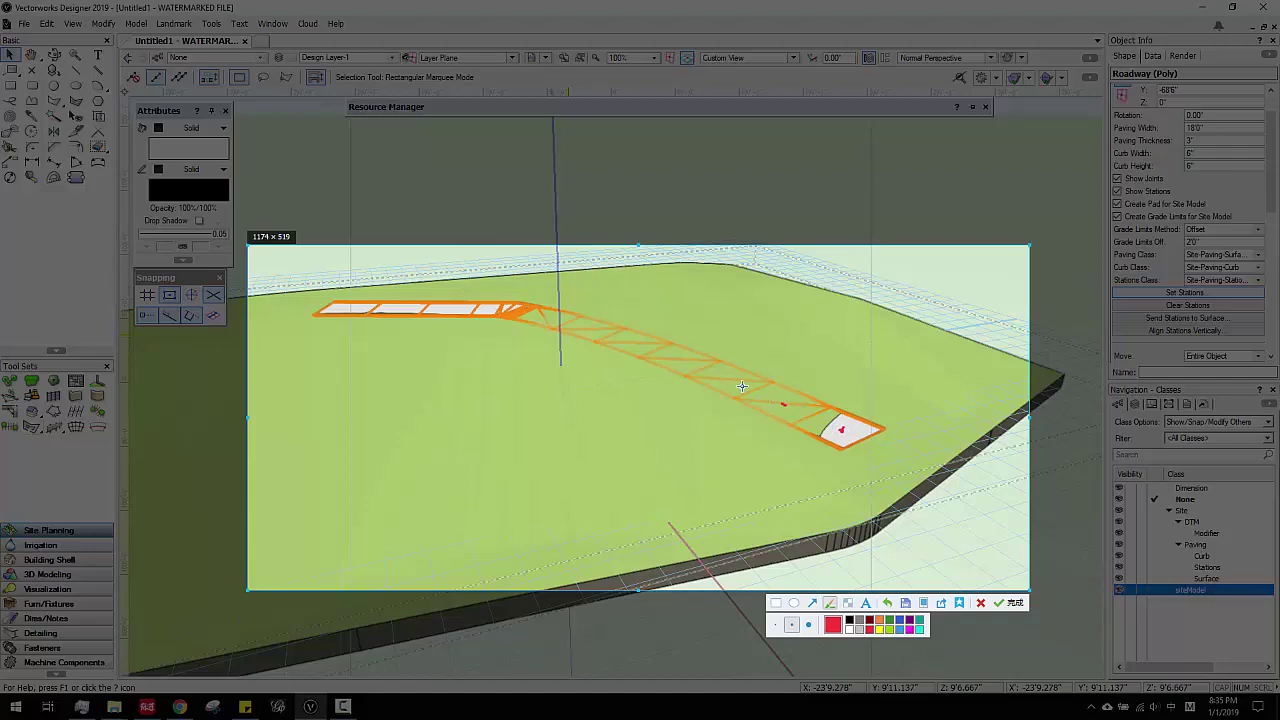
click(1003, 603)
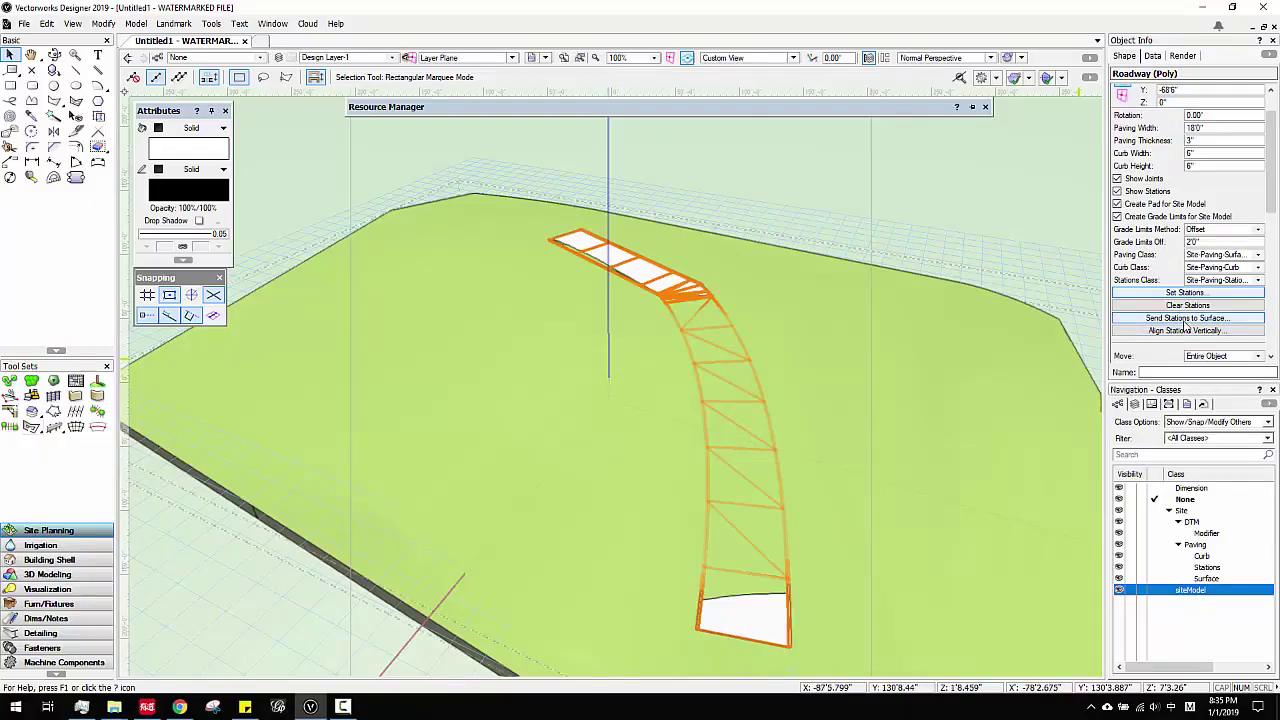
Step: Align the roadway's stations vertically from station 1 to station 13
click(1162, 331)
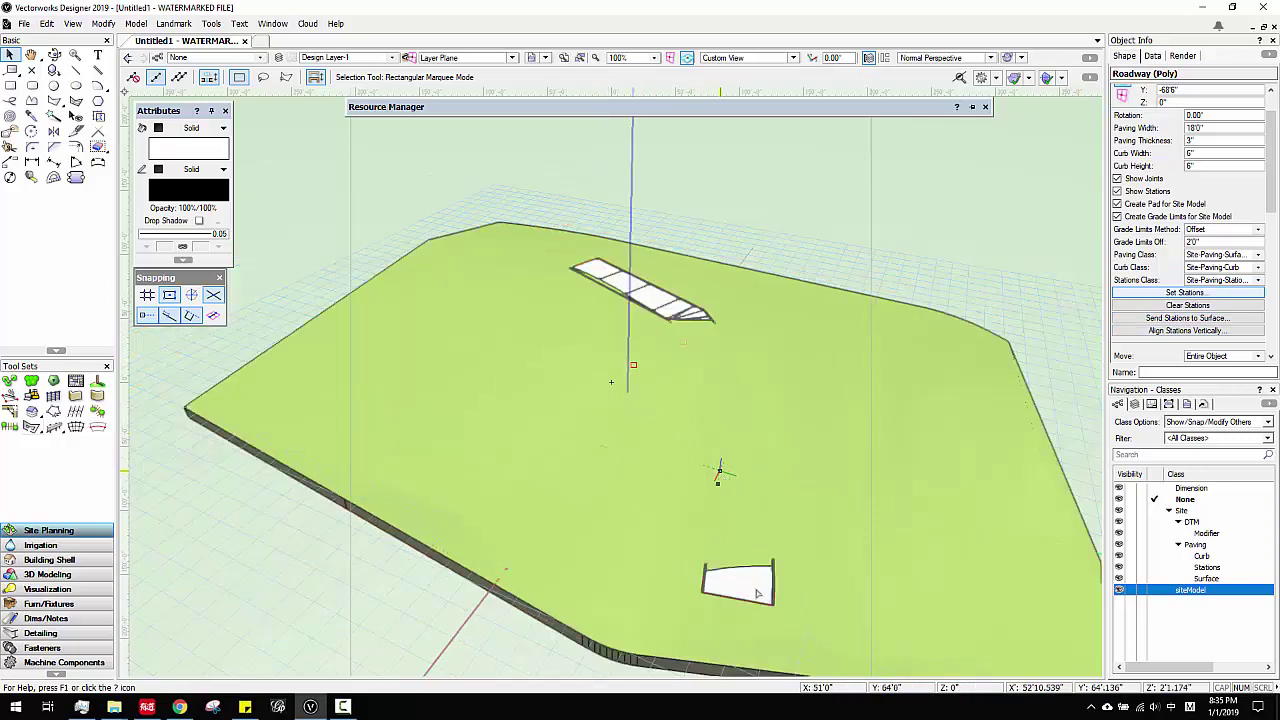
ctrl+middle_drag(757, 566, 694, 471)
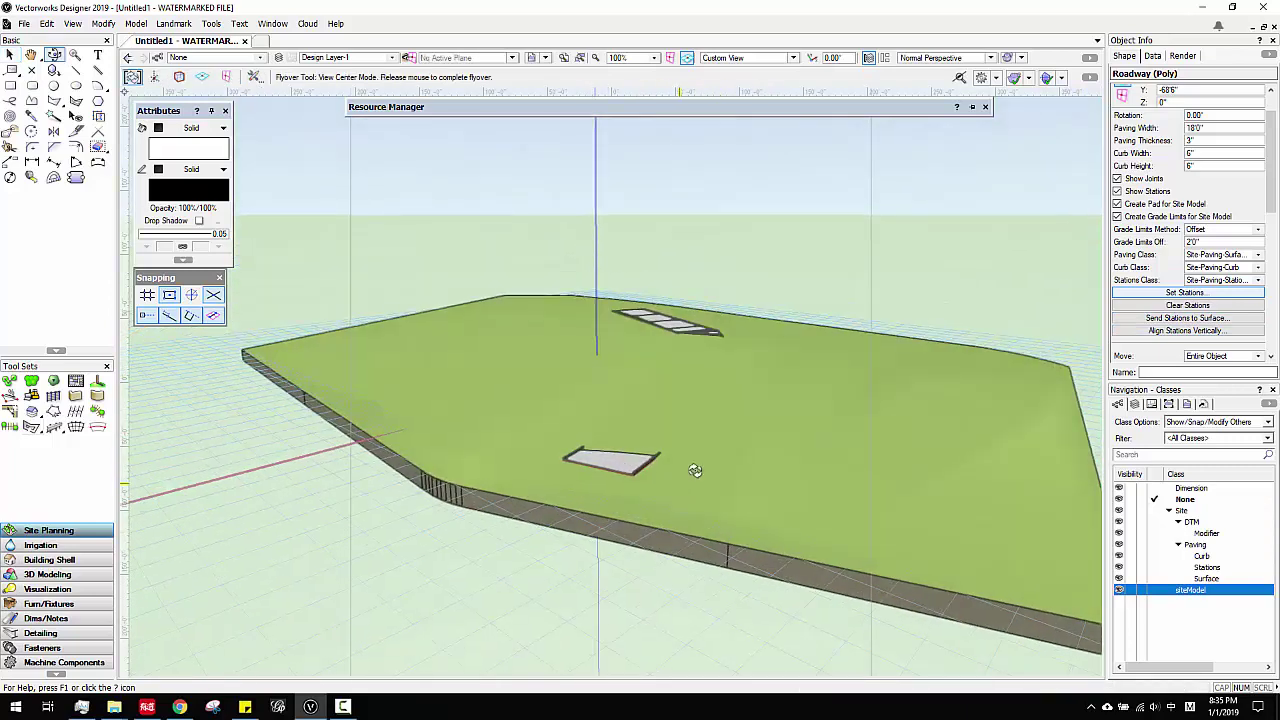
click(1180, 332)
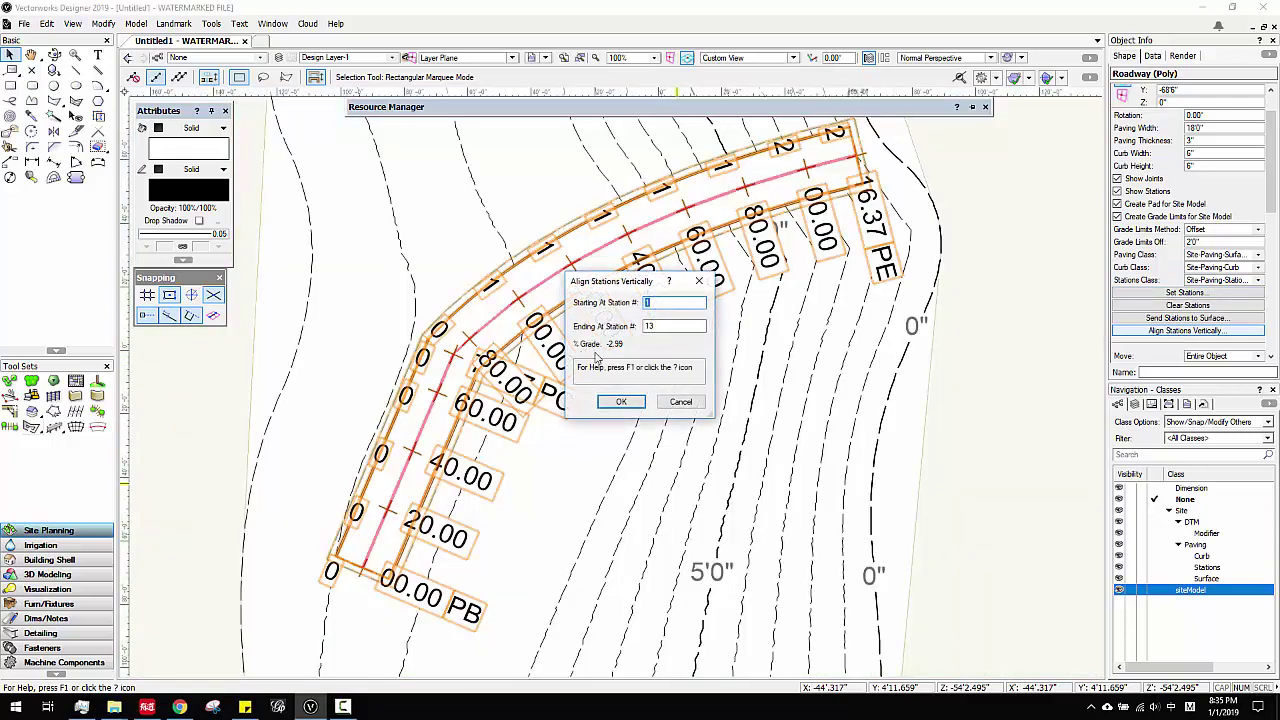
drag(616, 287, 808, 292)
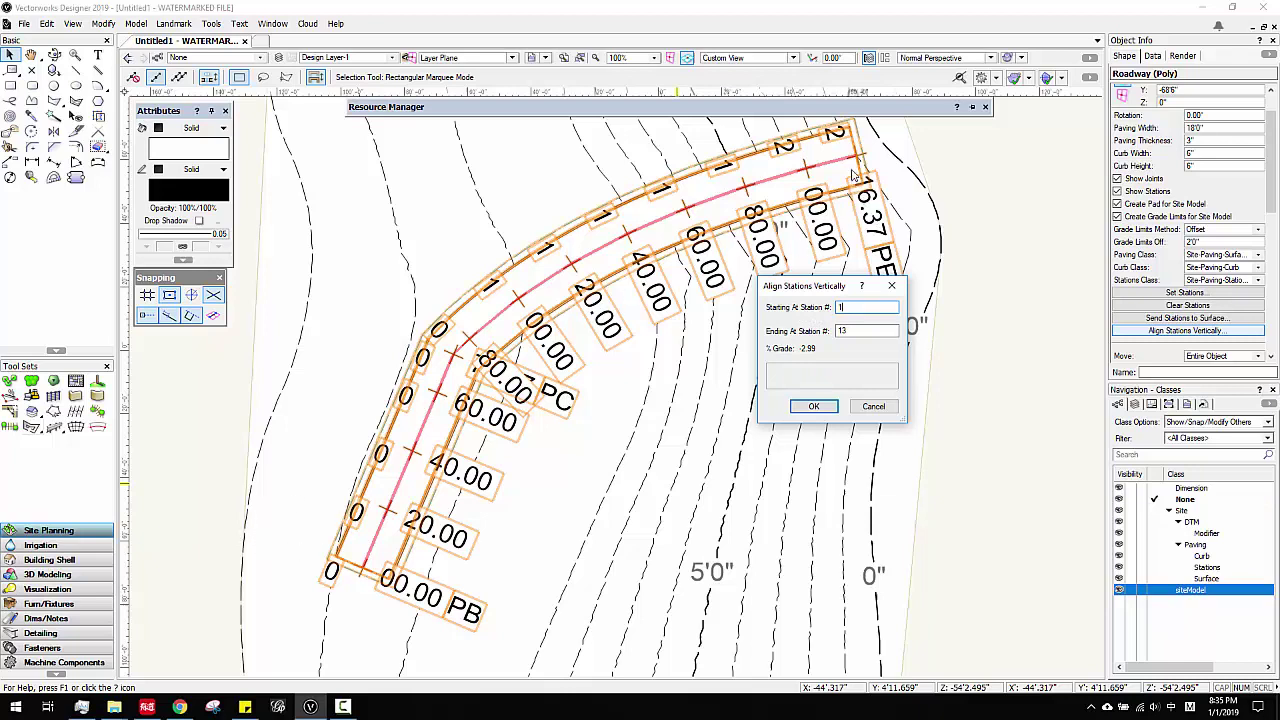
click(859, 329)
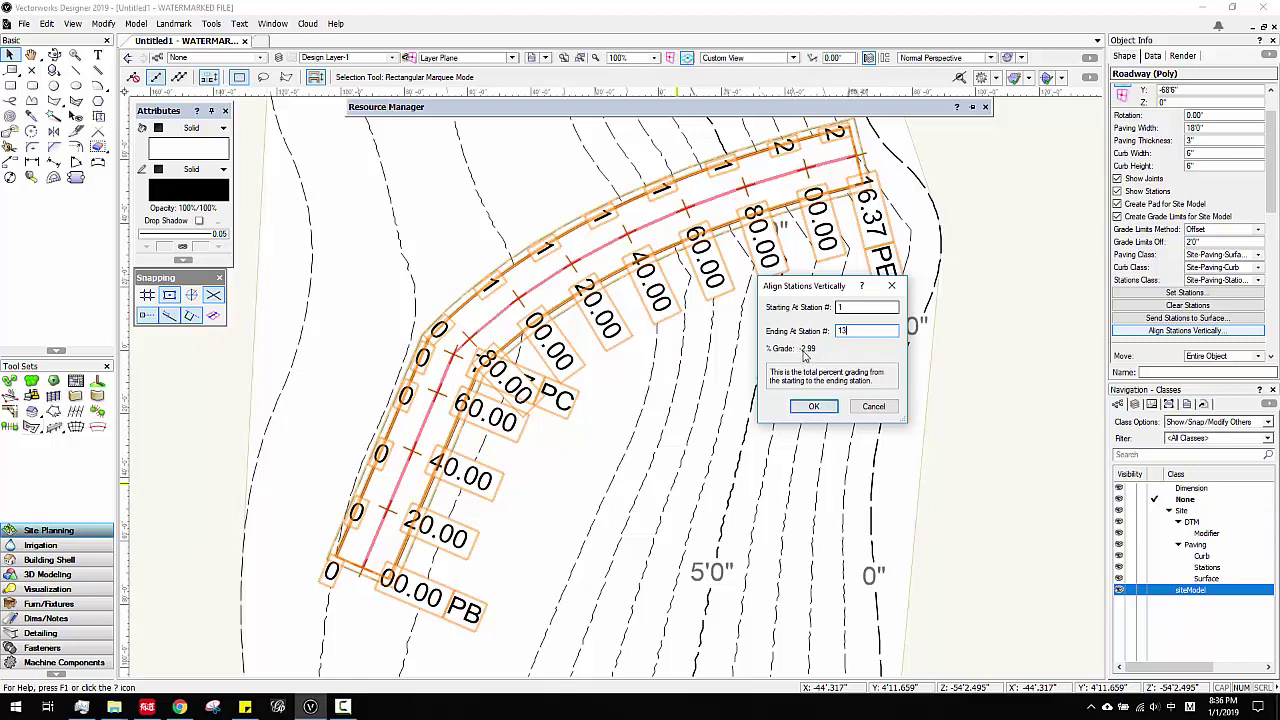
click(818, 406)
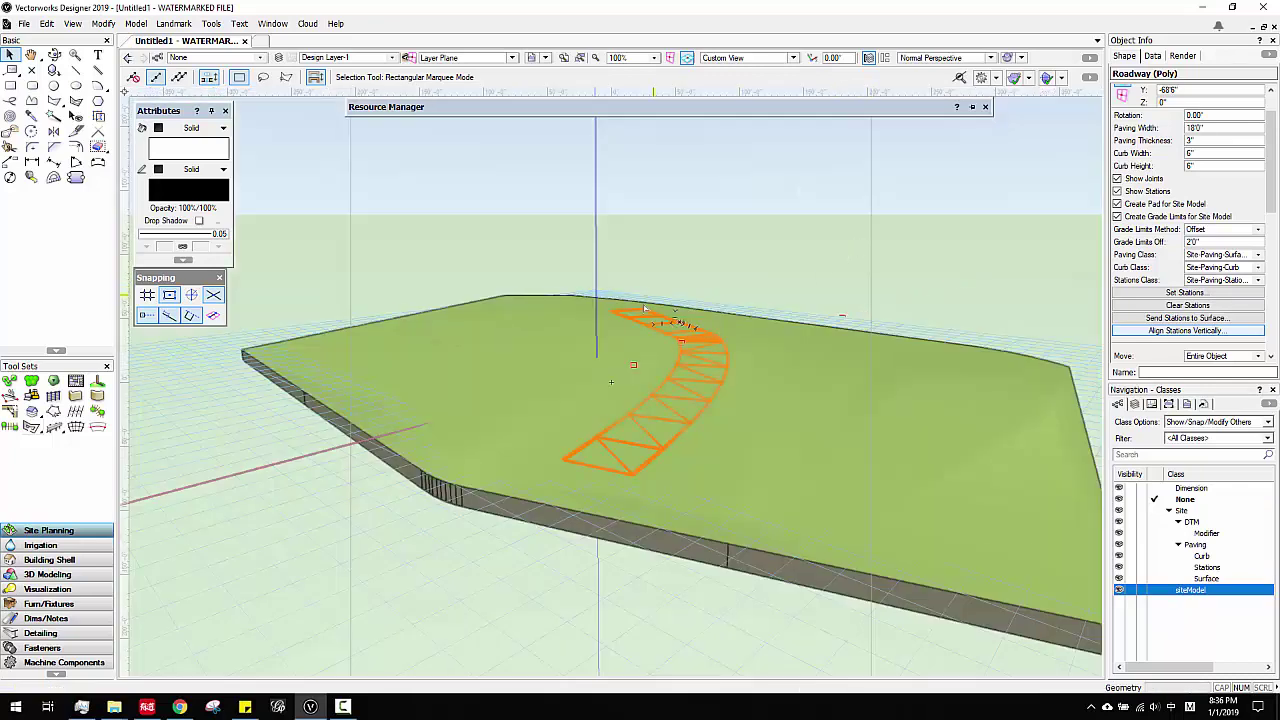
Step: Select the roadway and set its Move option to Stations
scroll(645, 308, up, 2)
scroll(619, 318, up, 1)
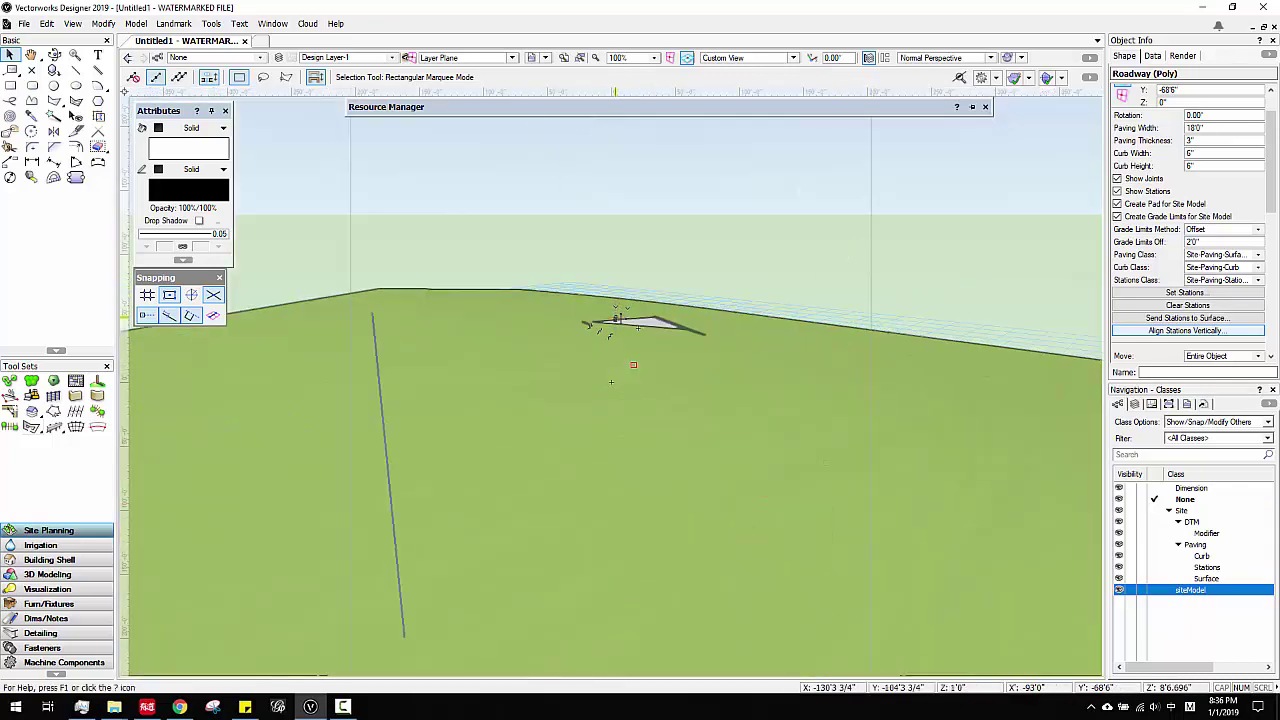
click(967, 219)
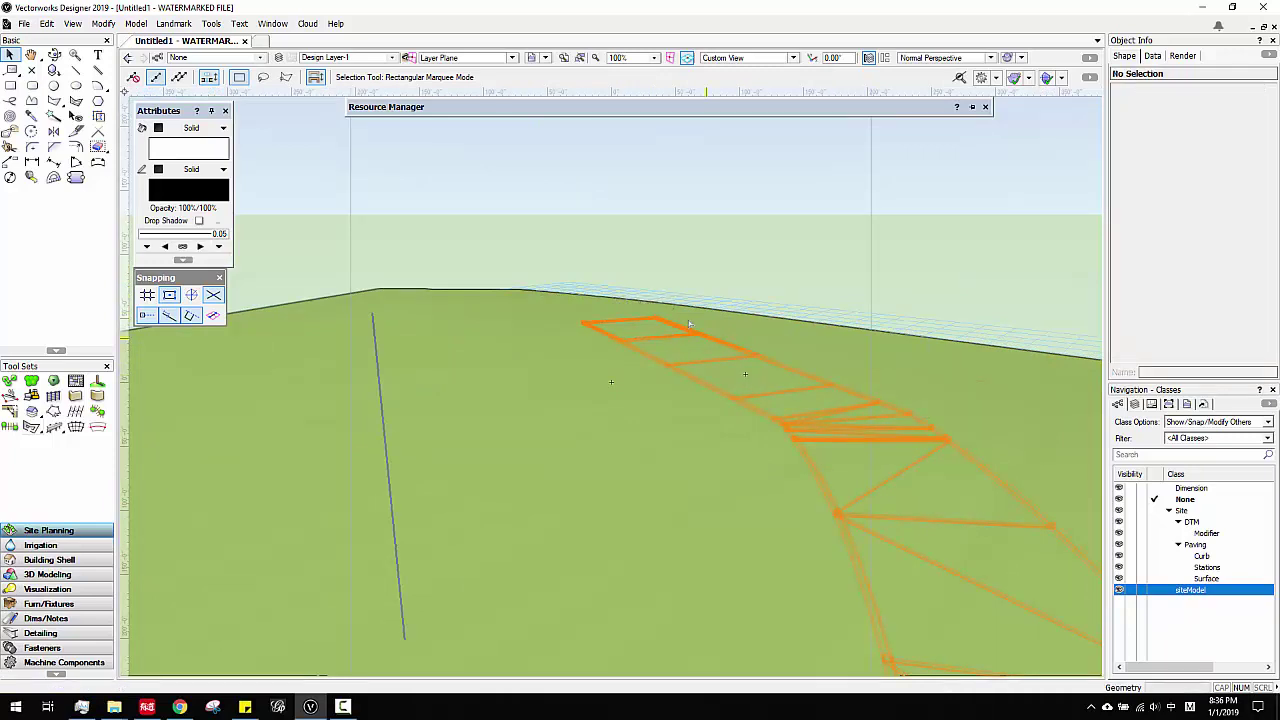
click(784, 425)
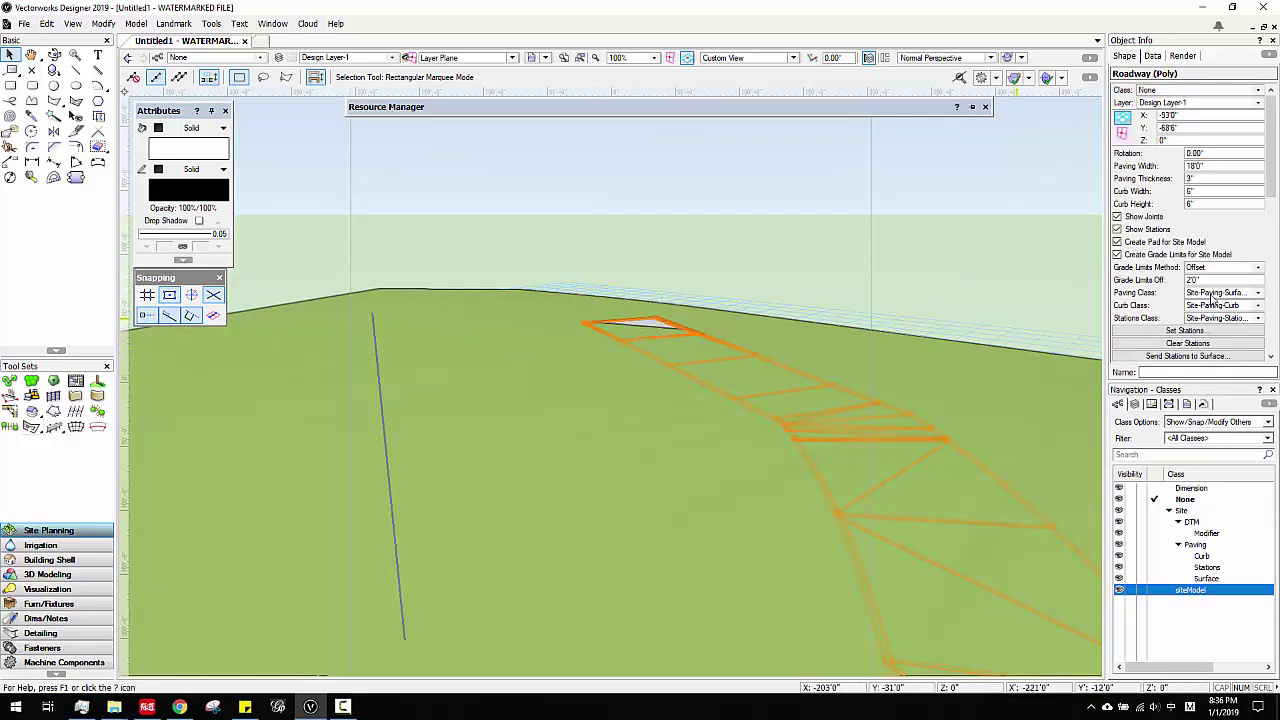
scroll(1150, 298, down, 5)
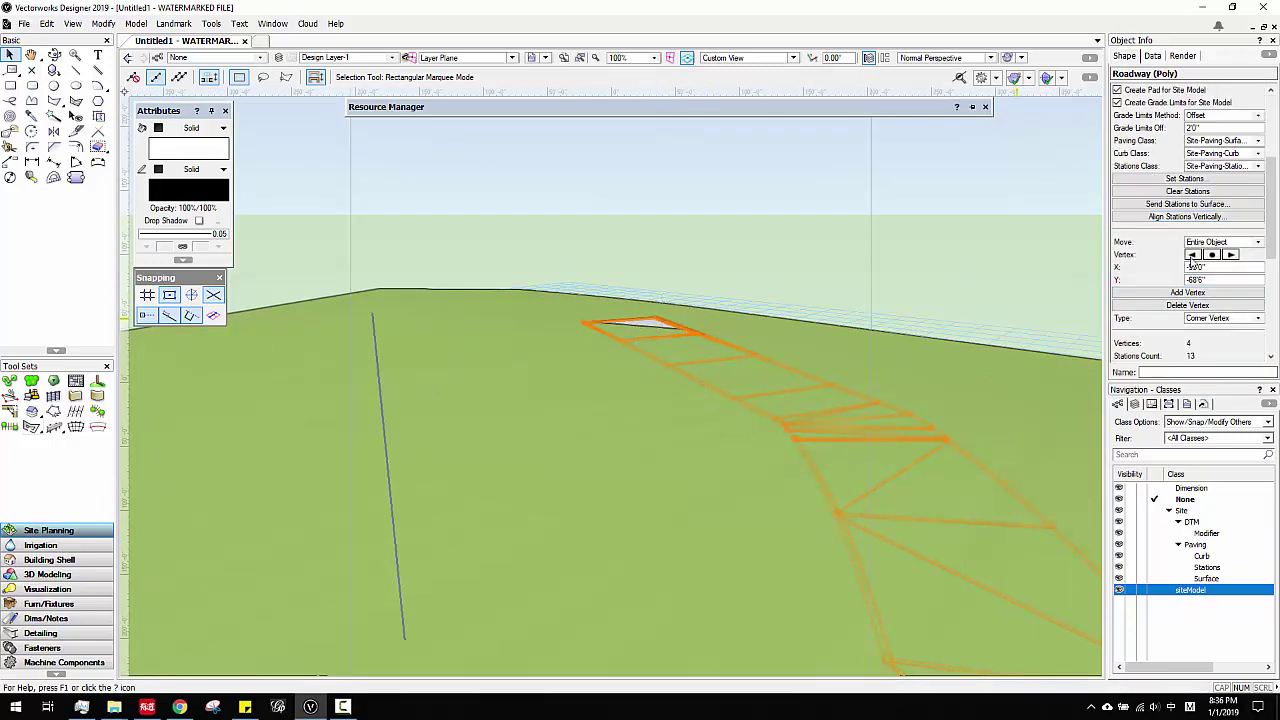
click(1210, 254)
click(1210, 246)
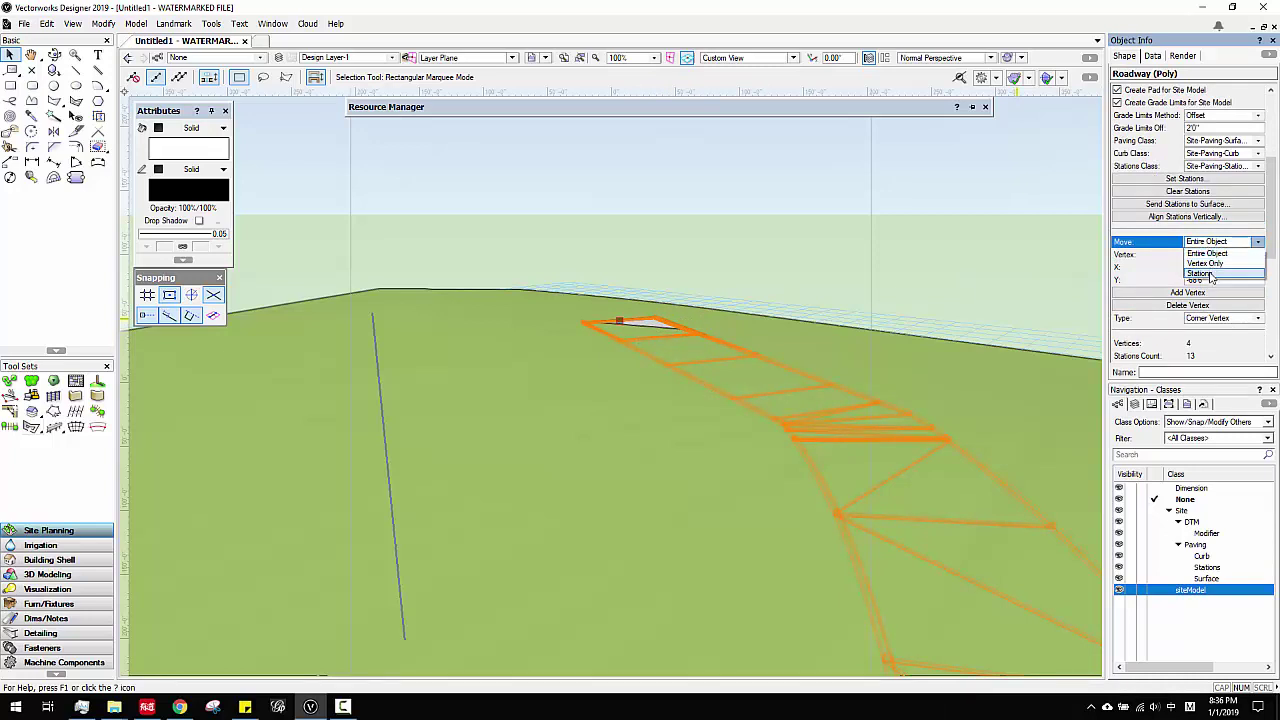
click(1200, 264)
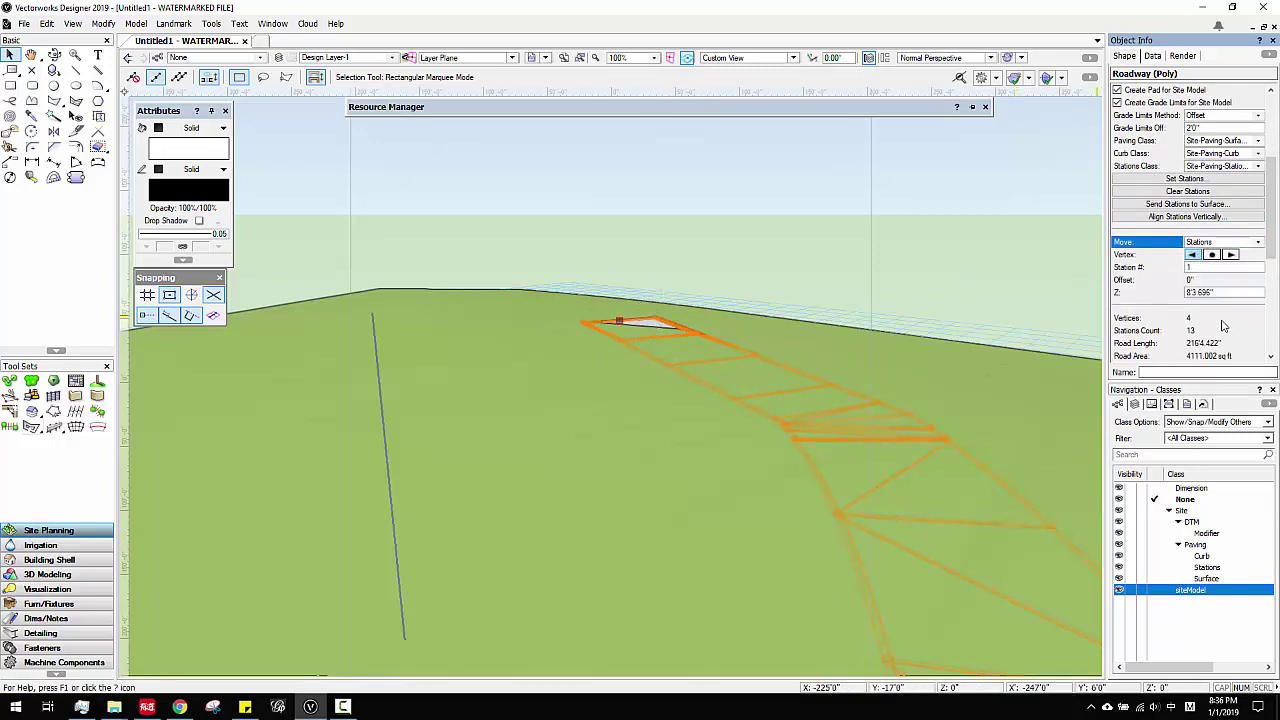
Step: Set the Z elevation of the roadway's station 1 to 108 inches (9'0")
click(1193, 293)
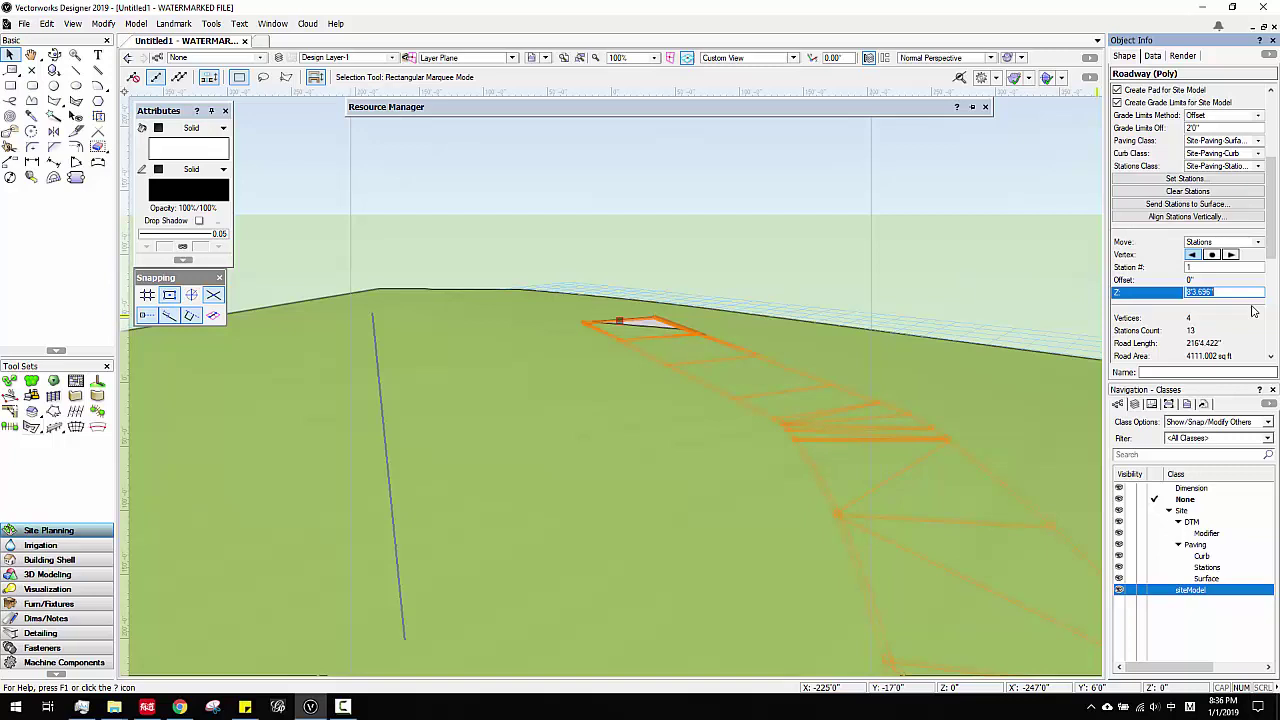
text(0)
key(Return)
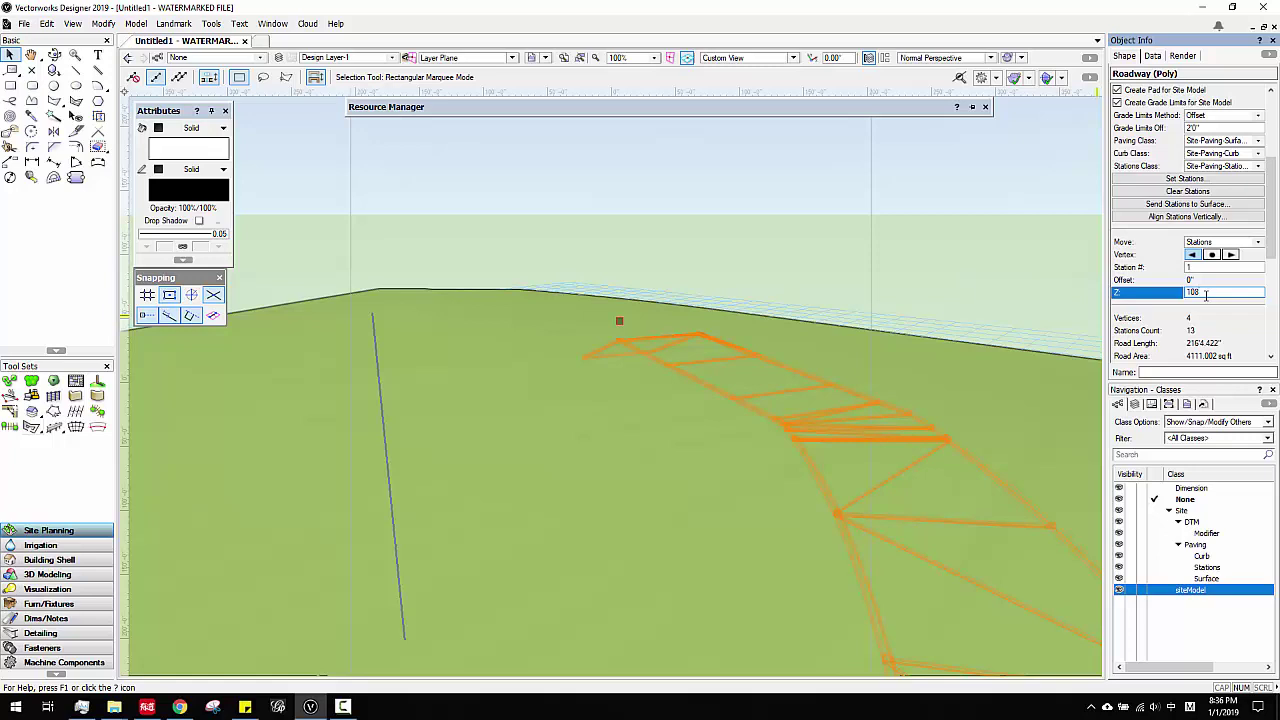
text(108)
key(Return)
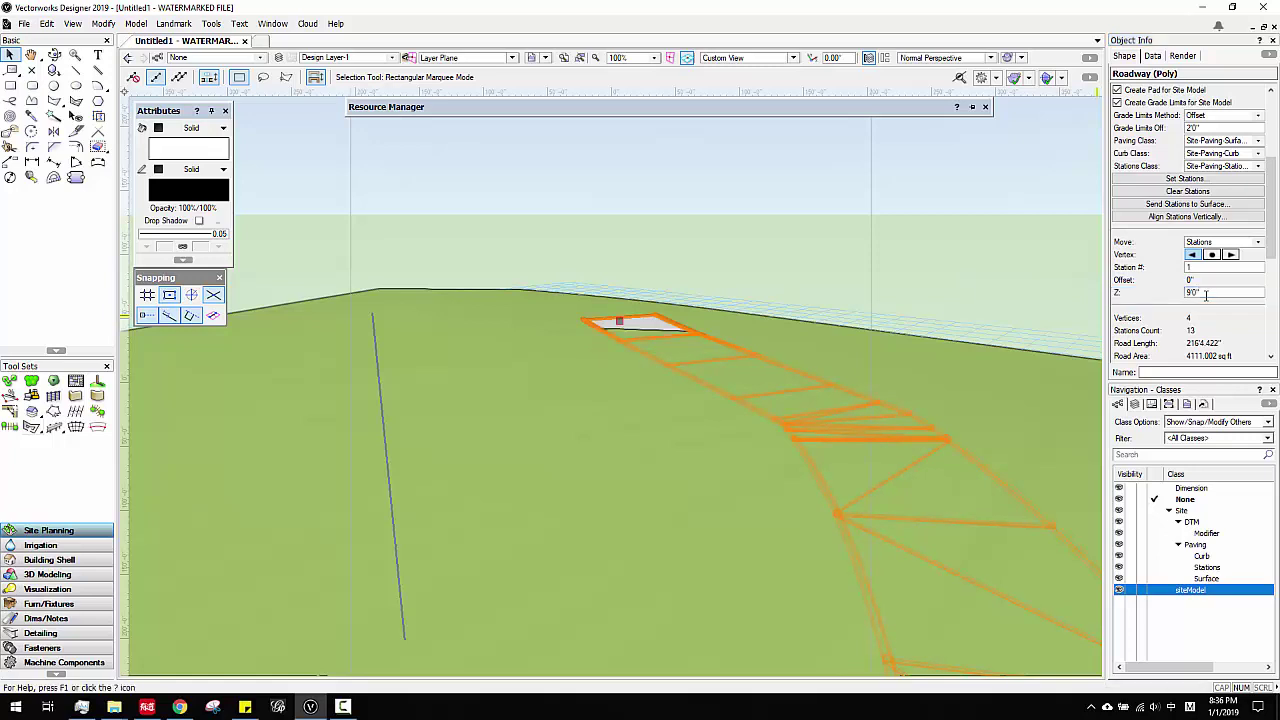
Step: Realign the roadway's stations vertically from station 1 to station 13 using the new station 1 elevation
scroll(671, 270, down, 5)
scroll(672, 287, up, 2)
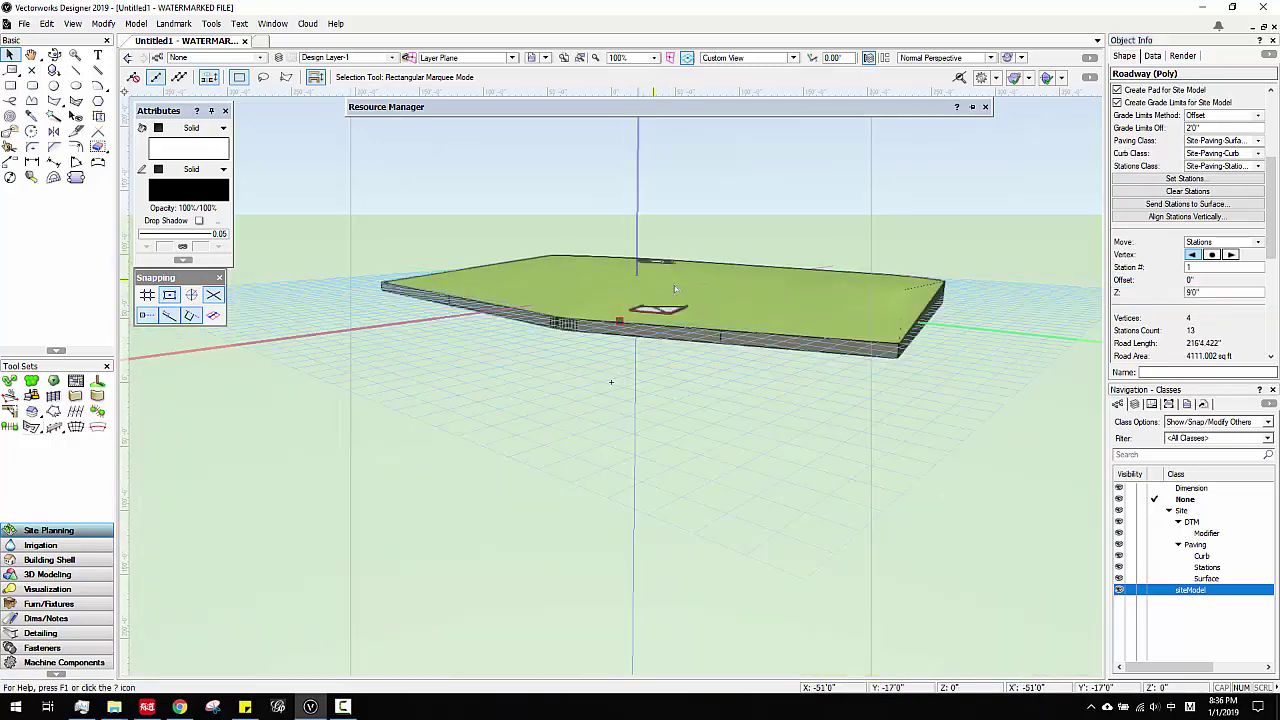
scroll(674, 289, up, 1)
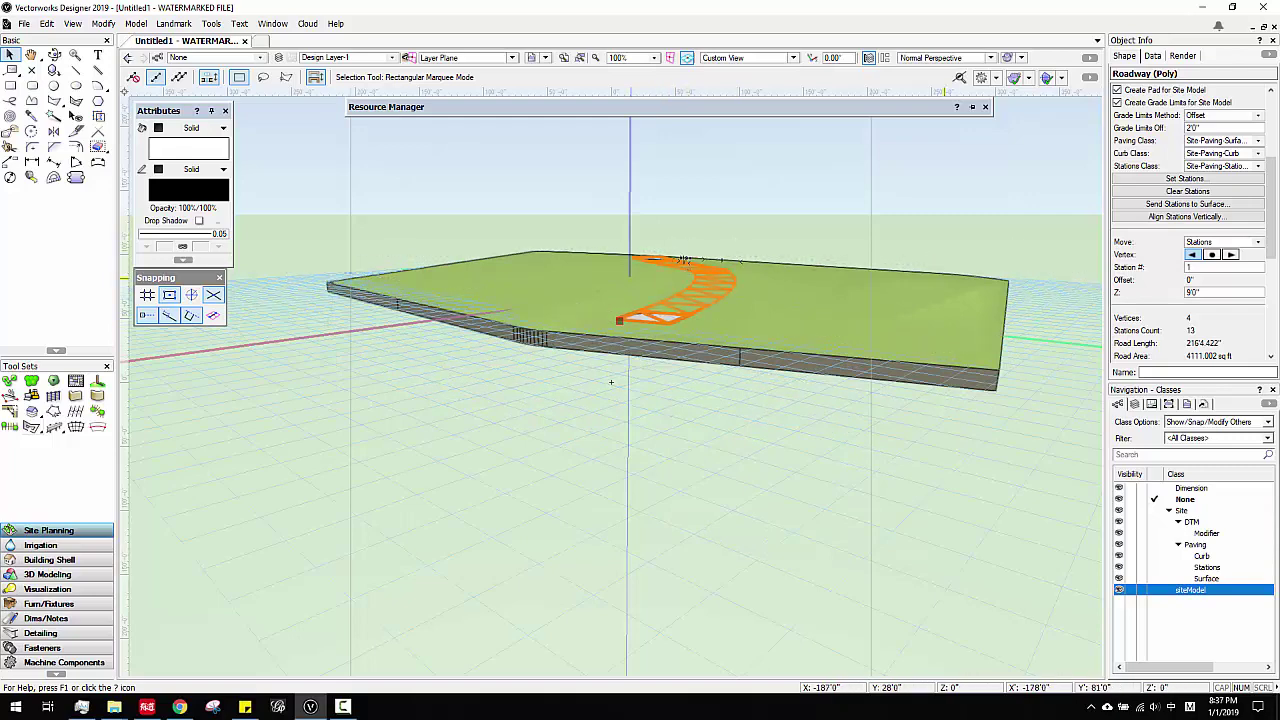
click(1184, 217)
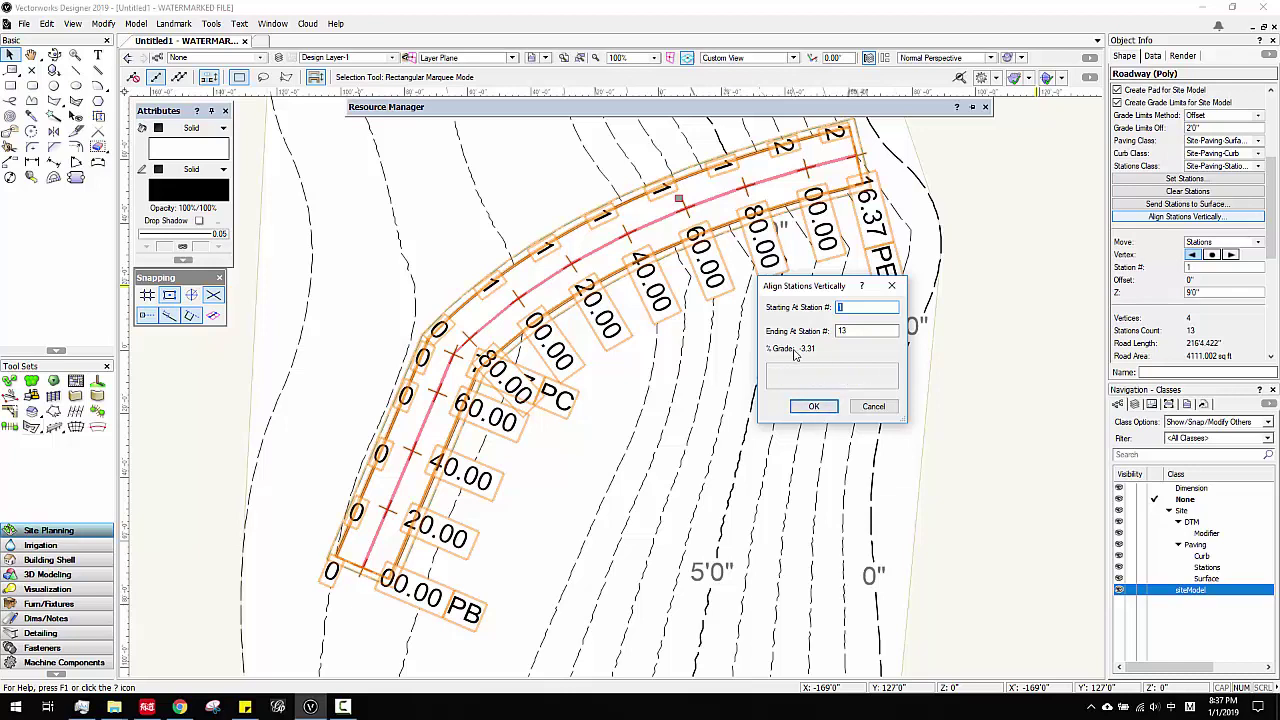
click(816, 408)
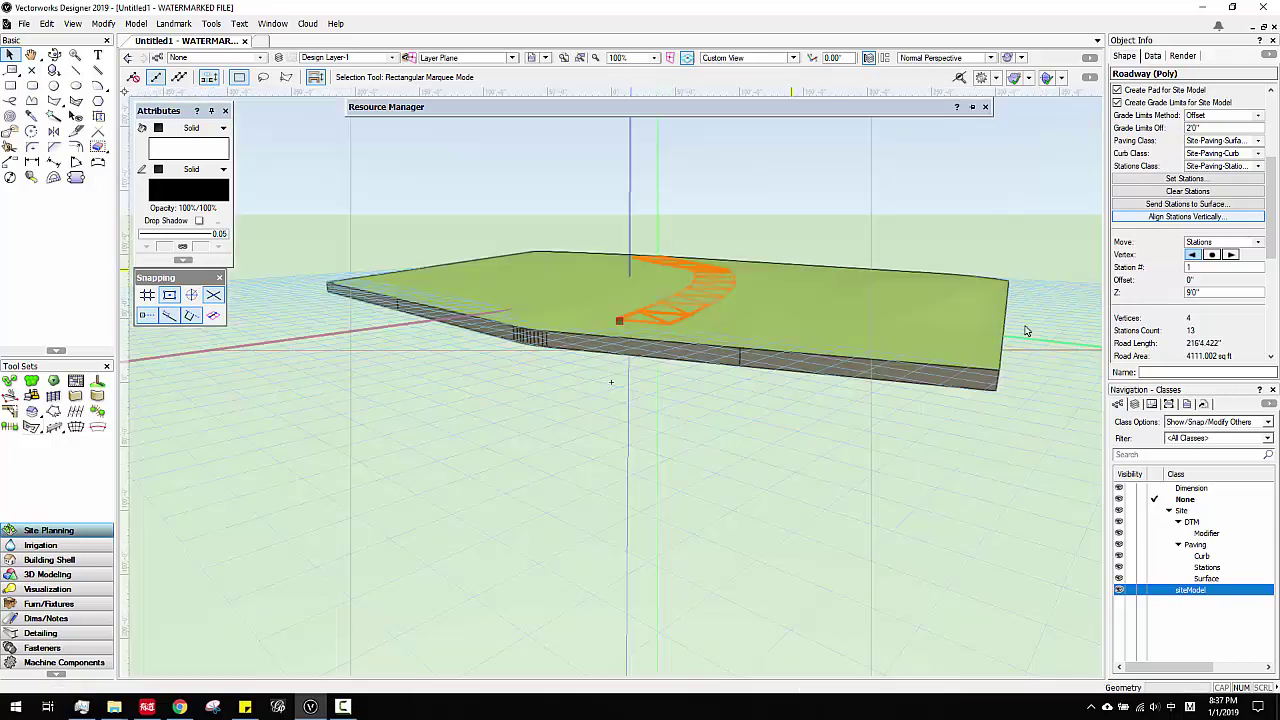
Step: Hide the siteModel class to isolate the roadway and view it closer to side-on
scroll(652, 259, up, 2)
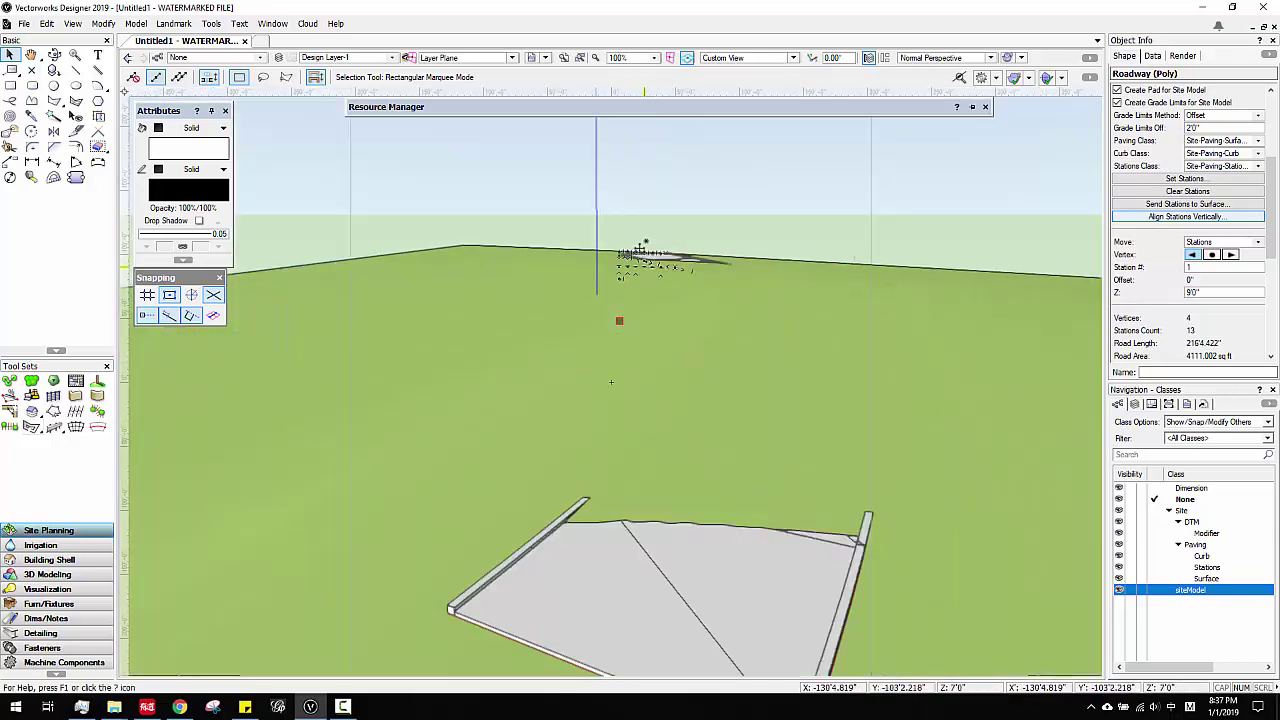
click(1130, 590)
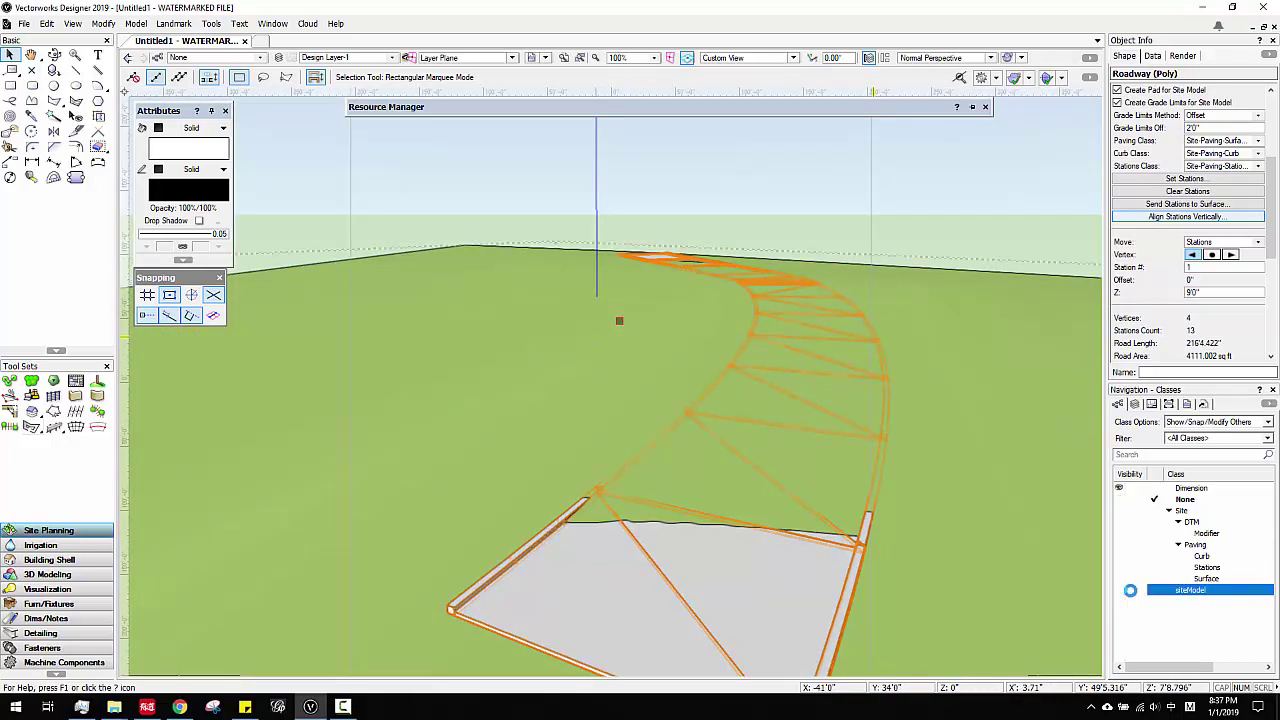
scroll(807, 375, down, 1)
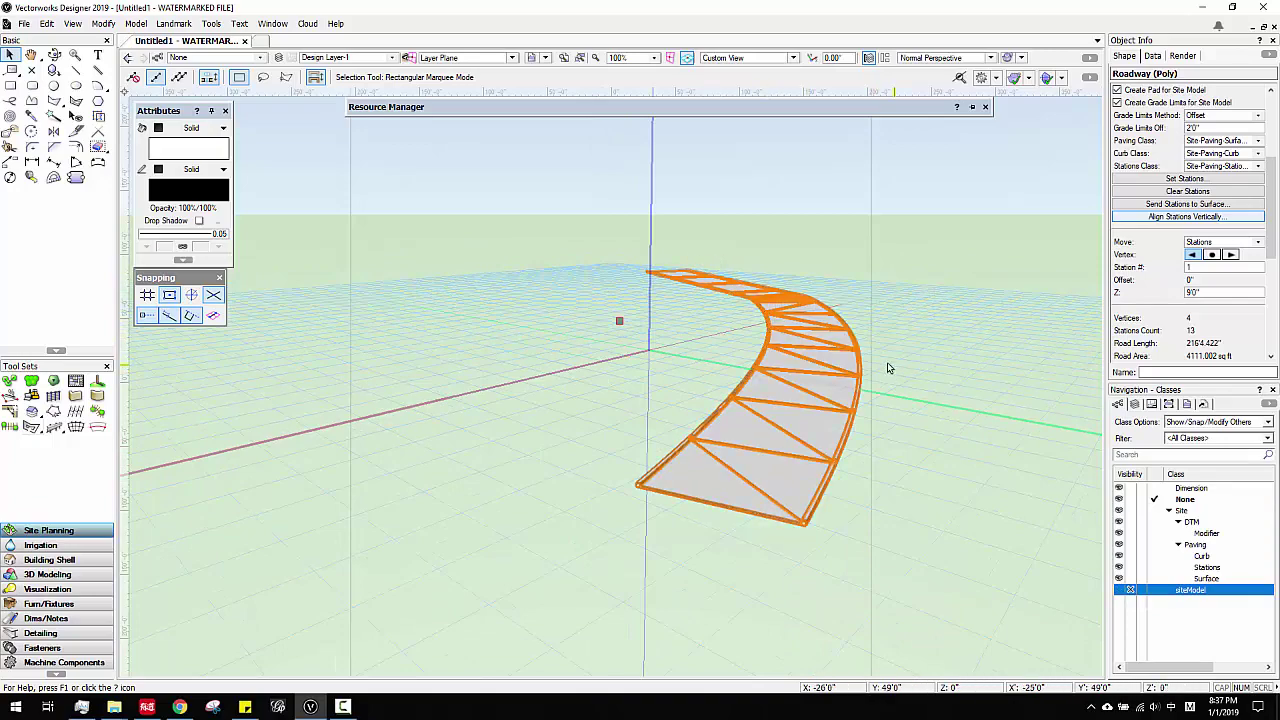
ctrl+middle_drag(825, 359, 706, 357)
Step: Capture the screen region around the roadway and draw a stroke along its slope from the high end to the low end
key(ctrl+alt+a)
mouse_move(277, 220)
mouse_down()
mouse_move(411, 317)
mouse_move(1121, 422)
mouse_up()
click(920, 435)
mouse_move(1080, 302)
mouse_down()
mouse_move(897, 336)
mouse_move(361, 341)
mouse_up()
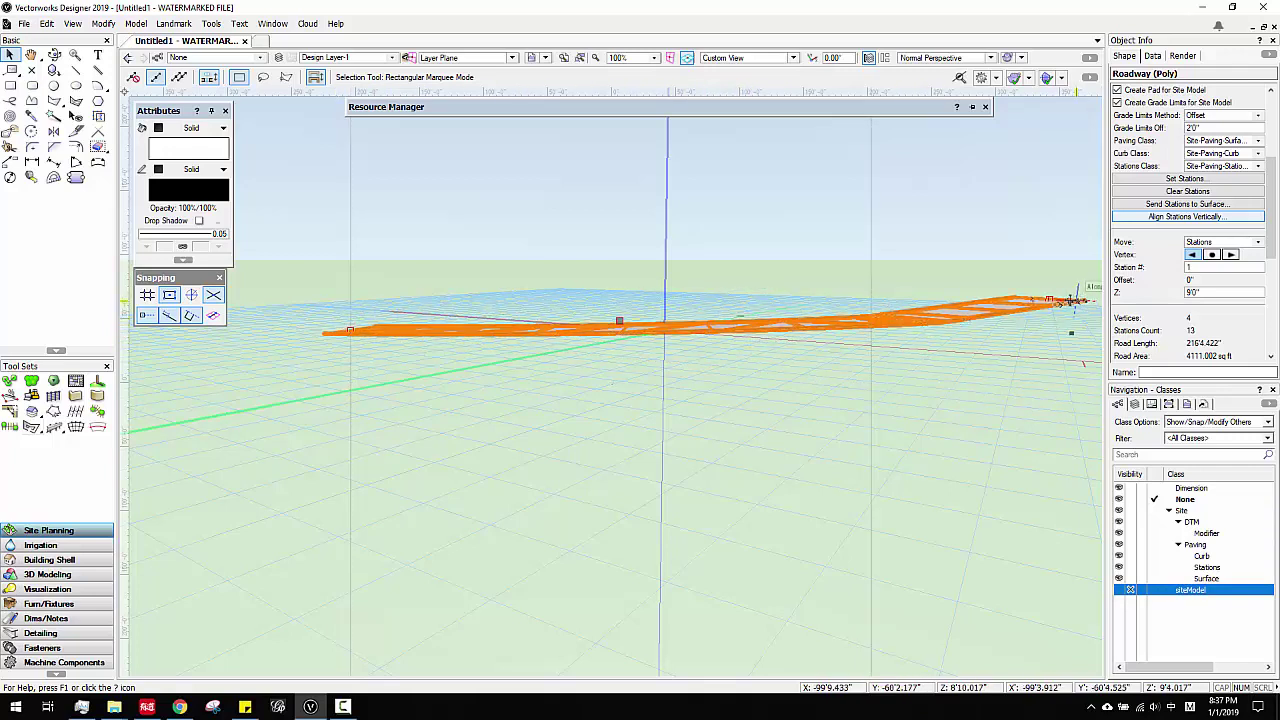
Step: Align the roadway's stations vertically from station 5 to station 13
click(1066, 301)
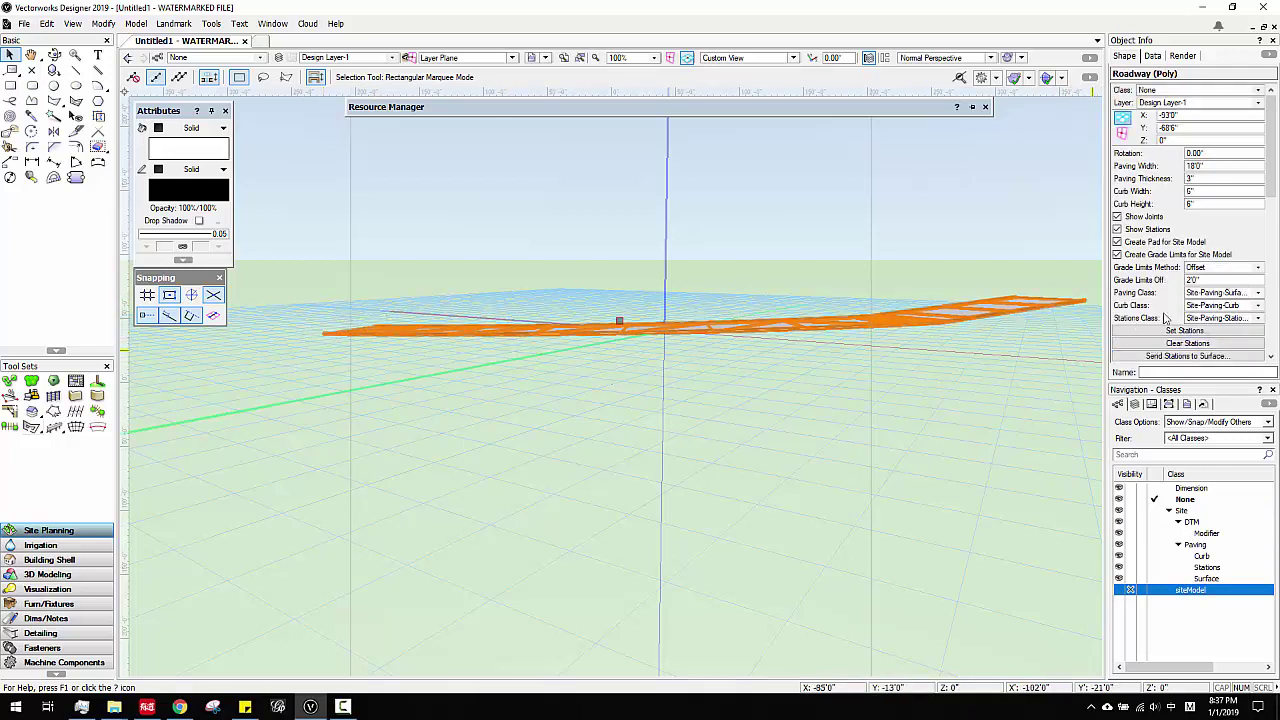
scroll(1165, 318, down, 3)
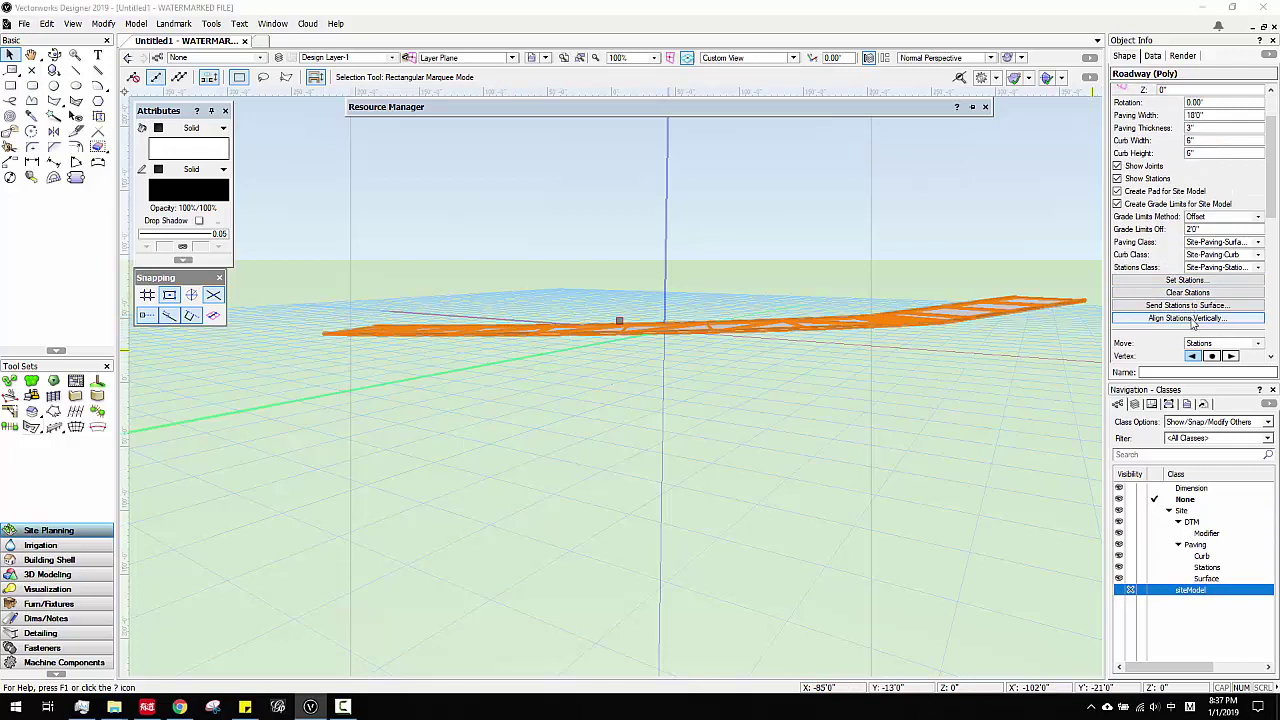
click(1189, 318)
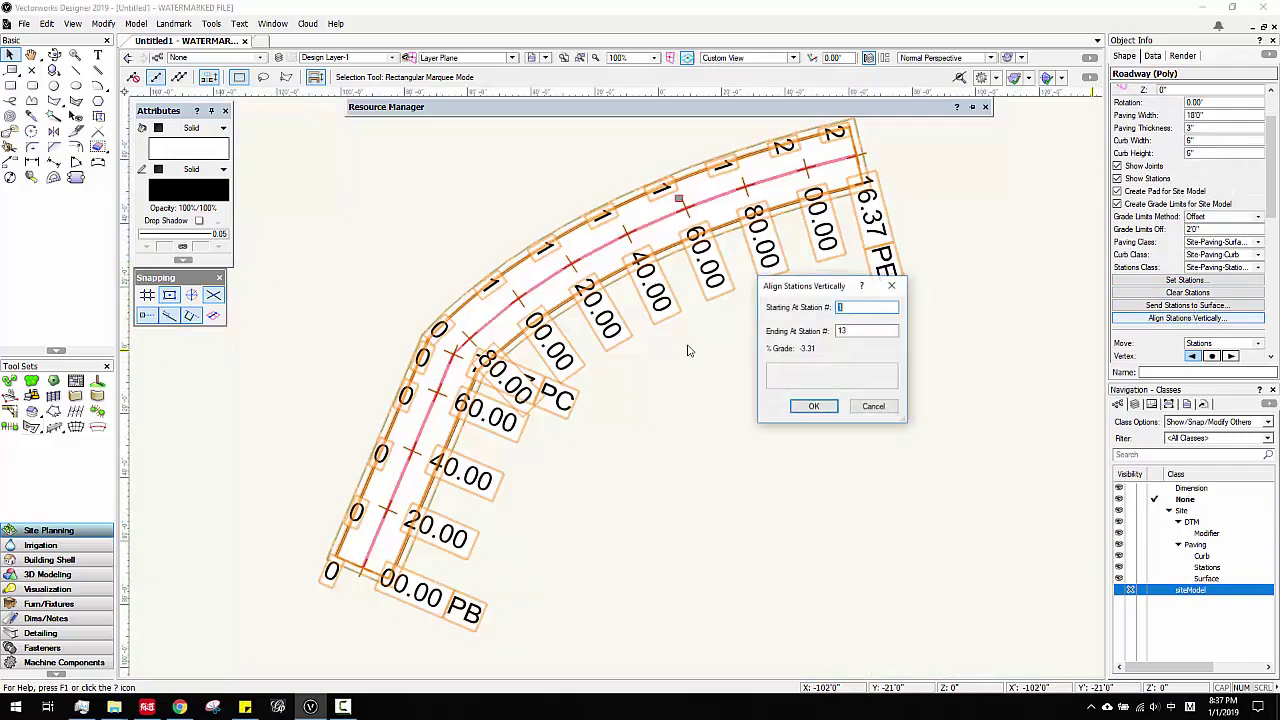
text(5)
click(876, 333)
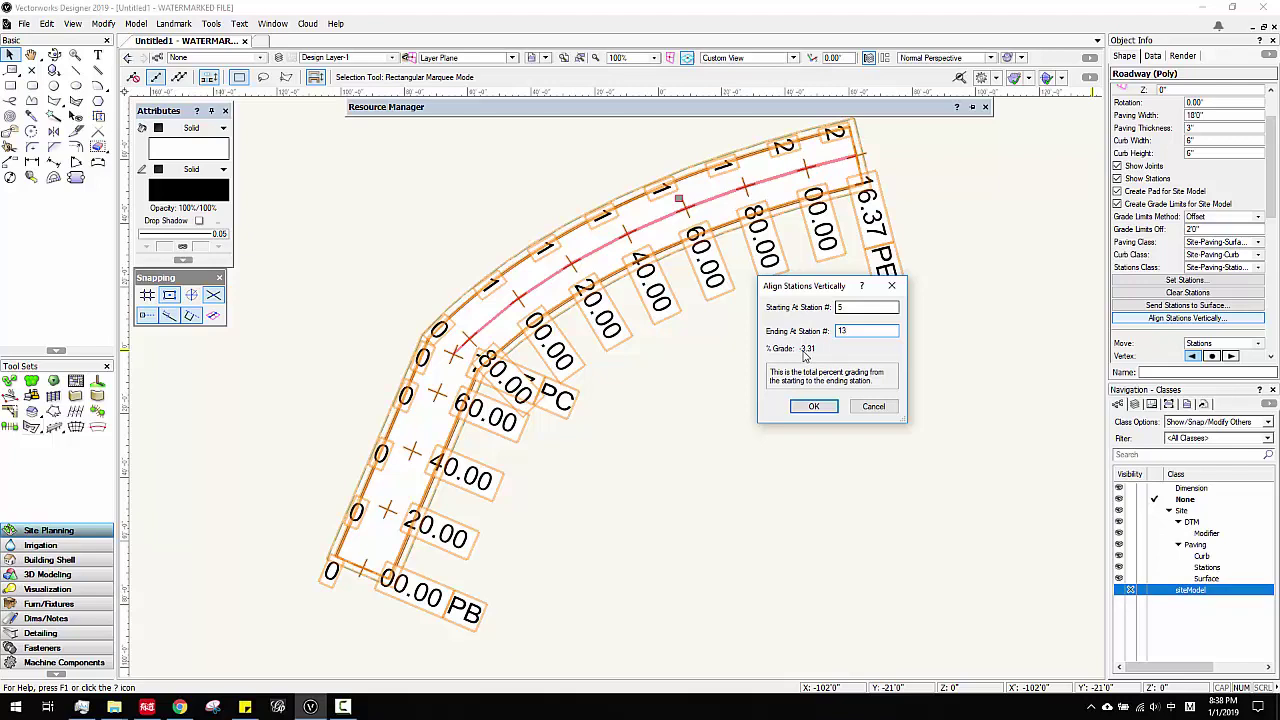
double_click(840, 307)
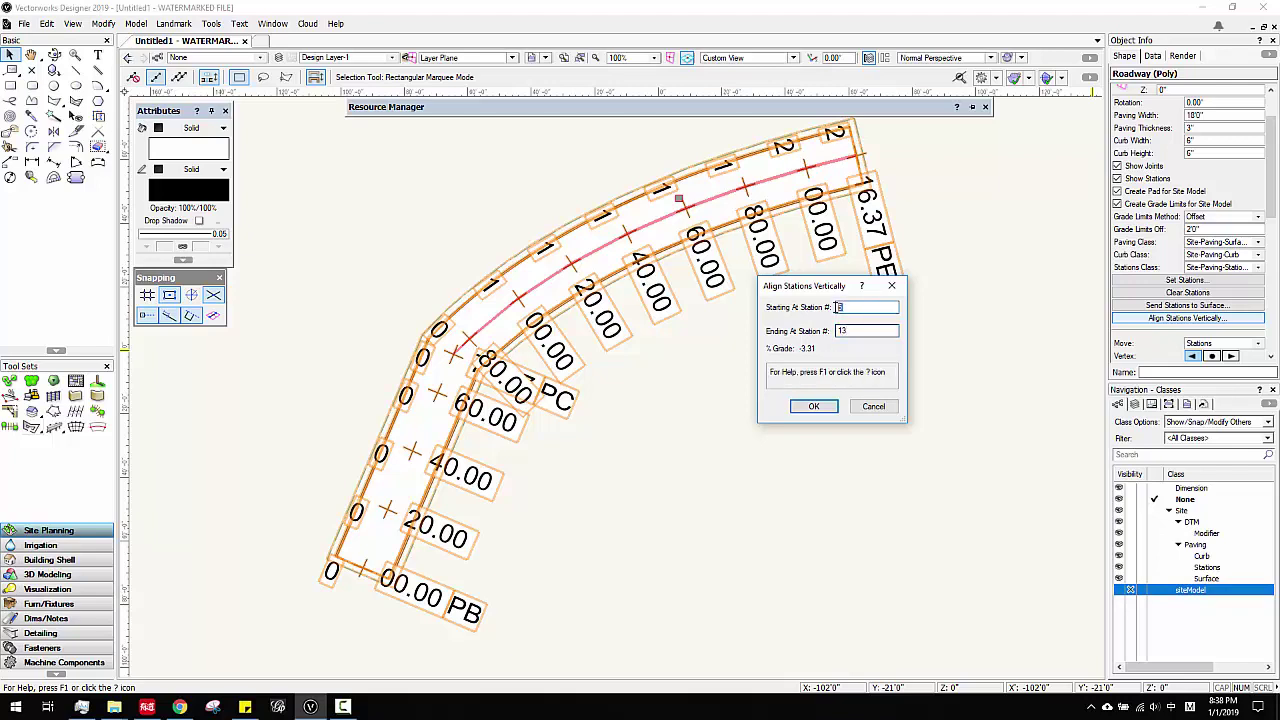
click(828, 408)
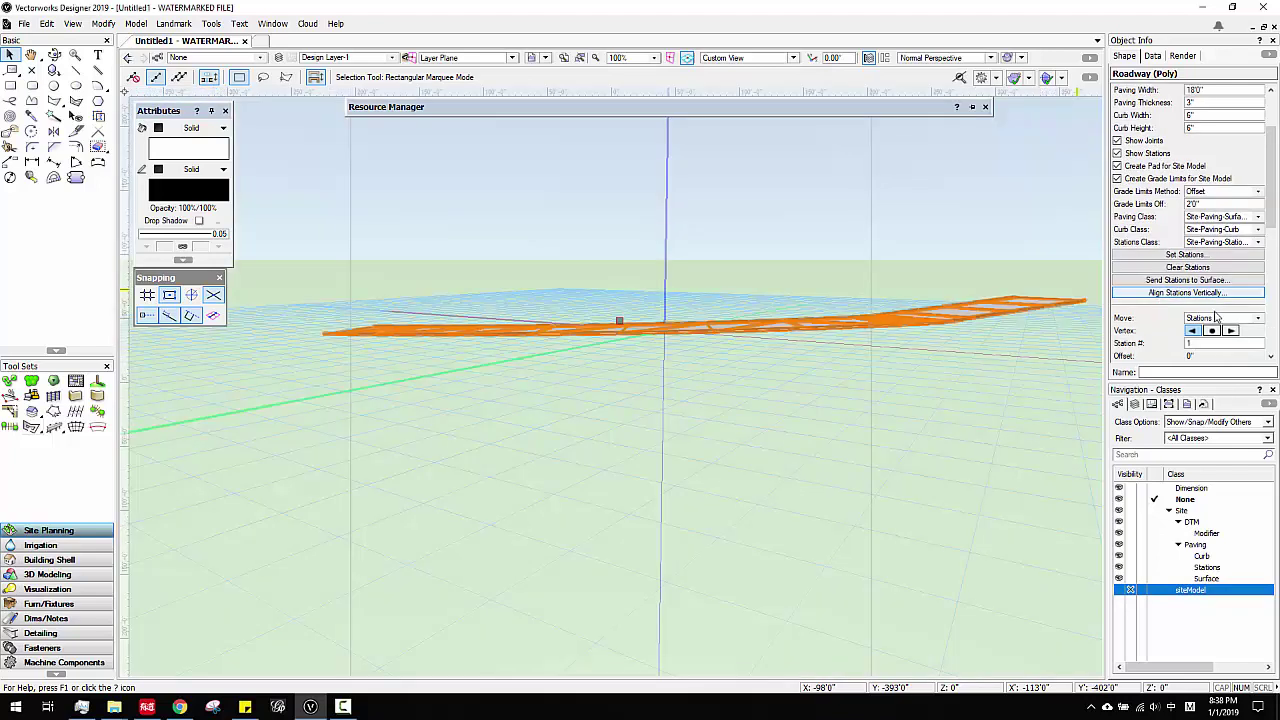
Step: Set the Z elevation of the roadway's station 5 to 60 inches (5'0")
click(1197, 343)
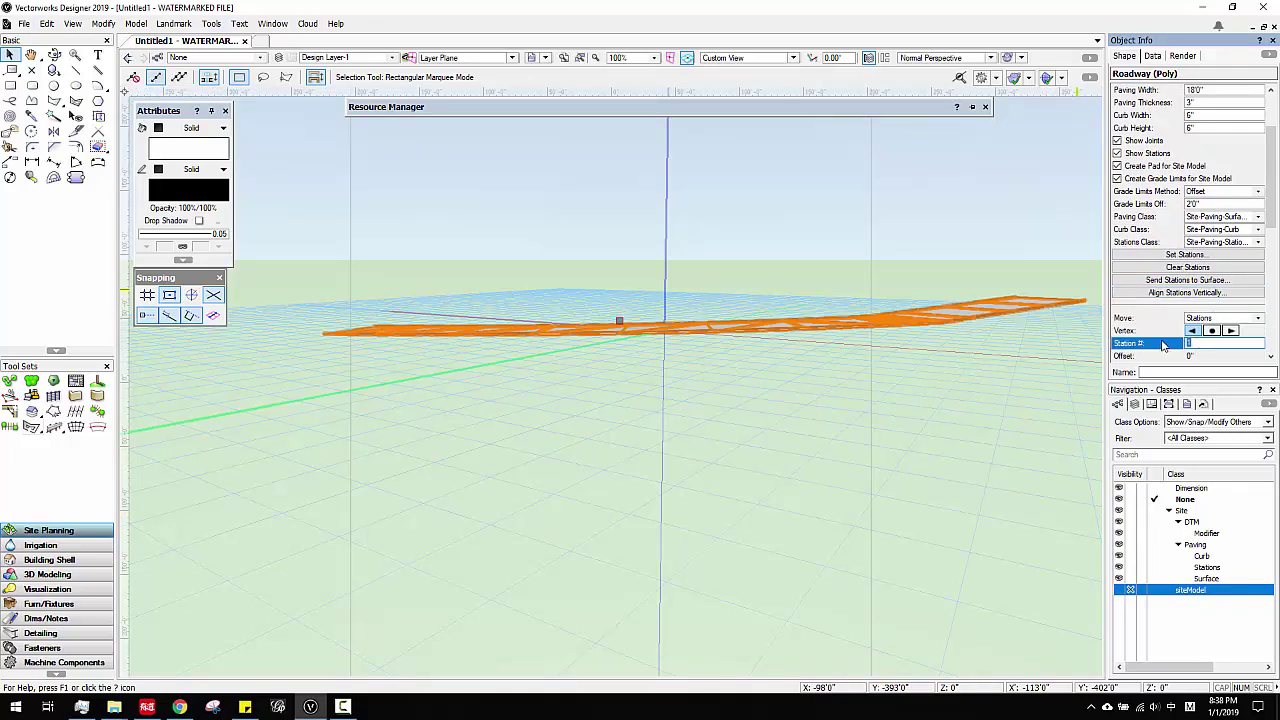
scroll(1140, 335, down, 1)
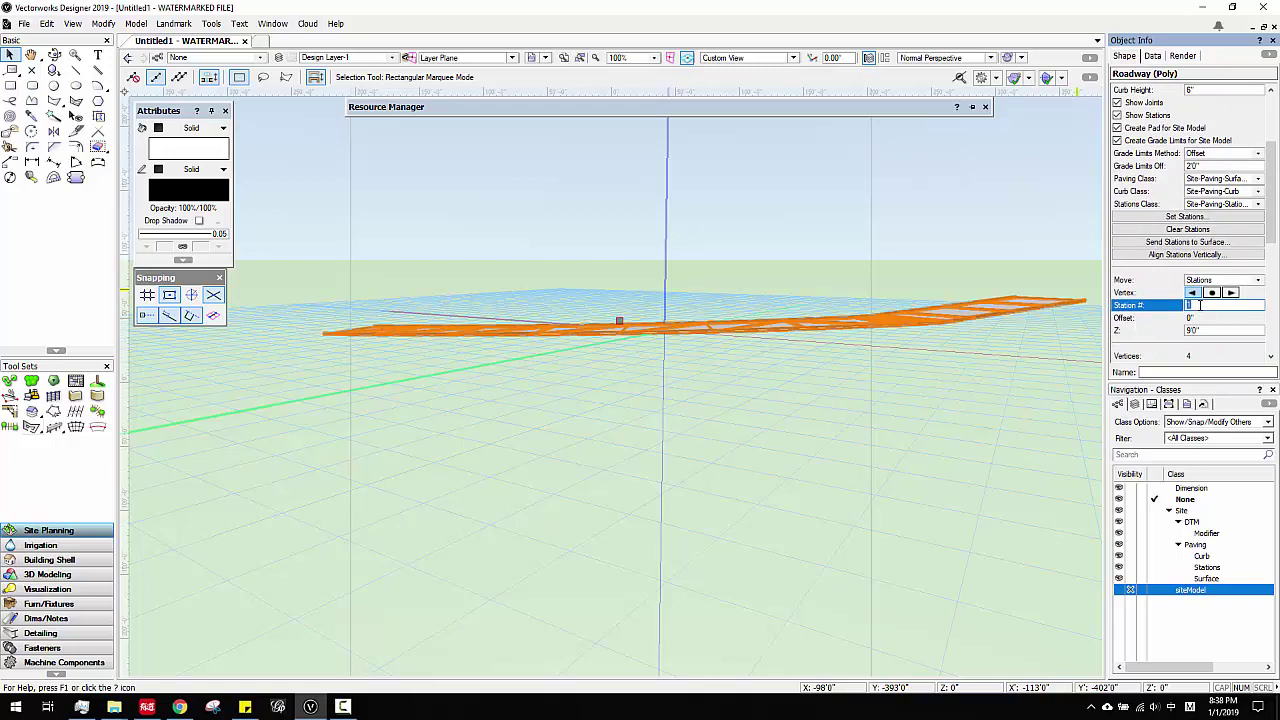
click(1175, 332)
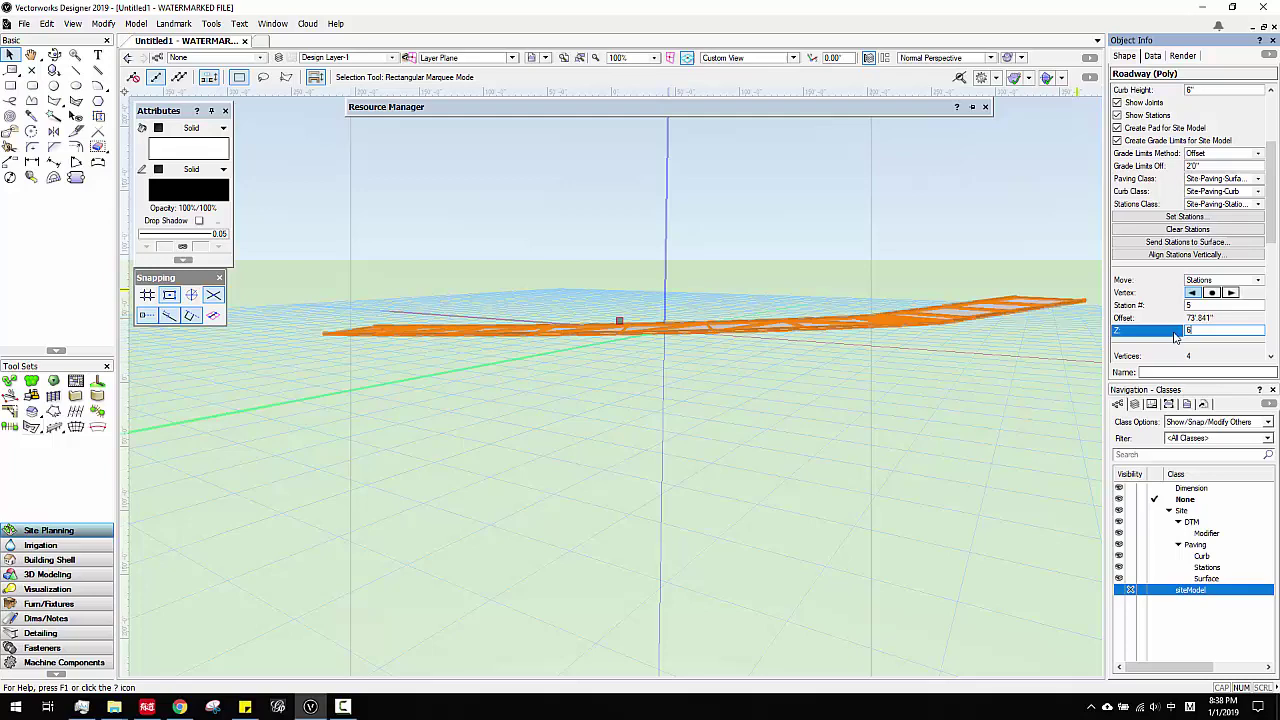
text(60)
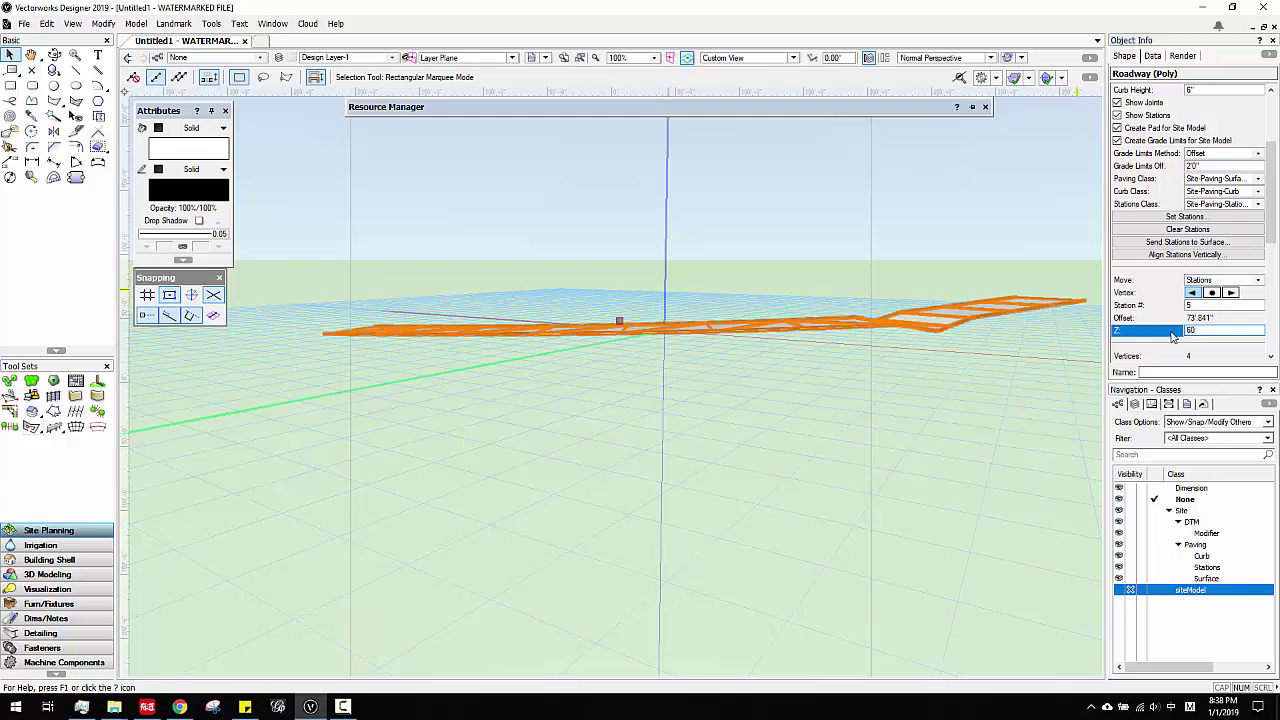
key(Return)
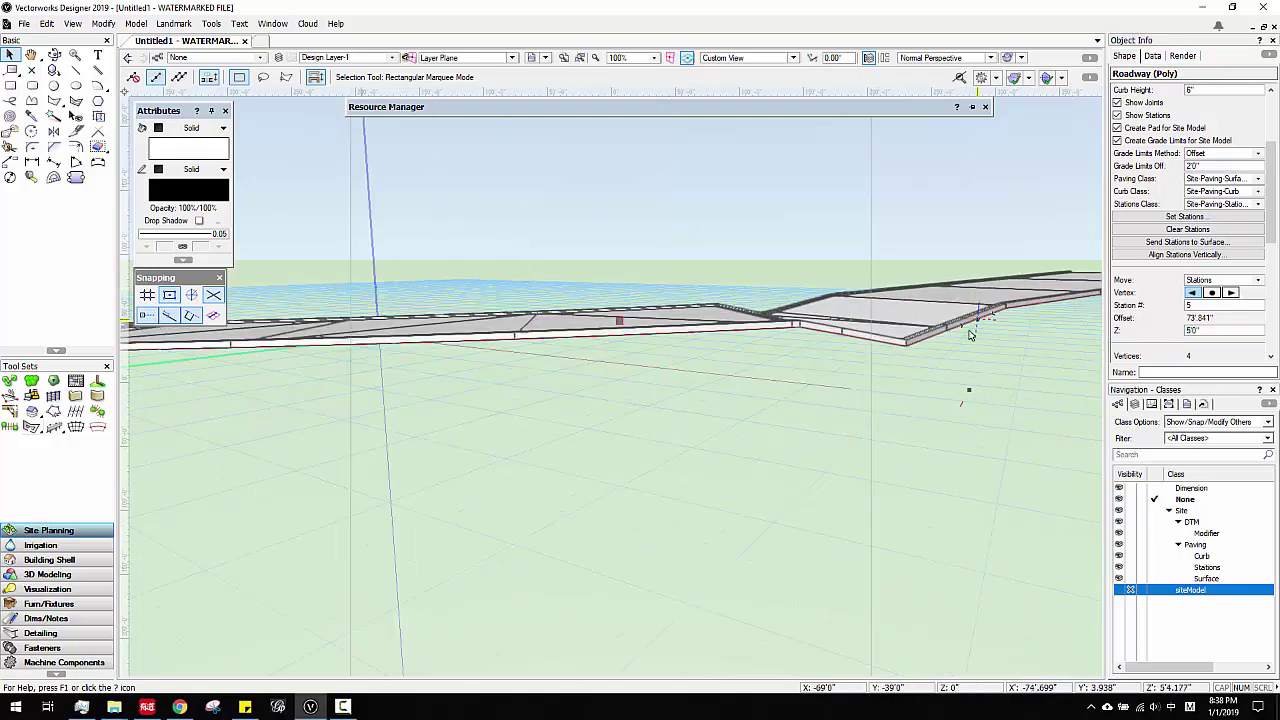
Step: Align the roadway's stations vertically from station 1 to station 5
middle_drag(848, 371, 508, 380)
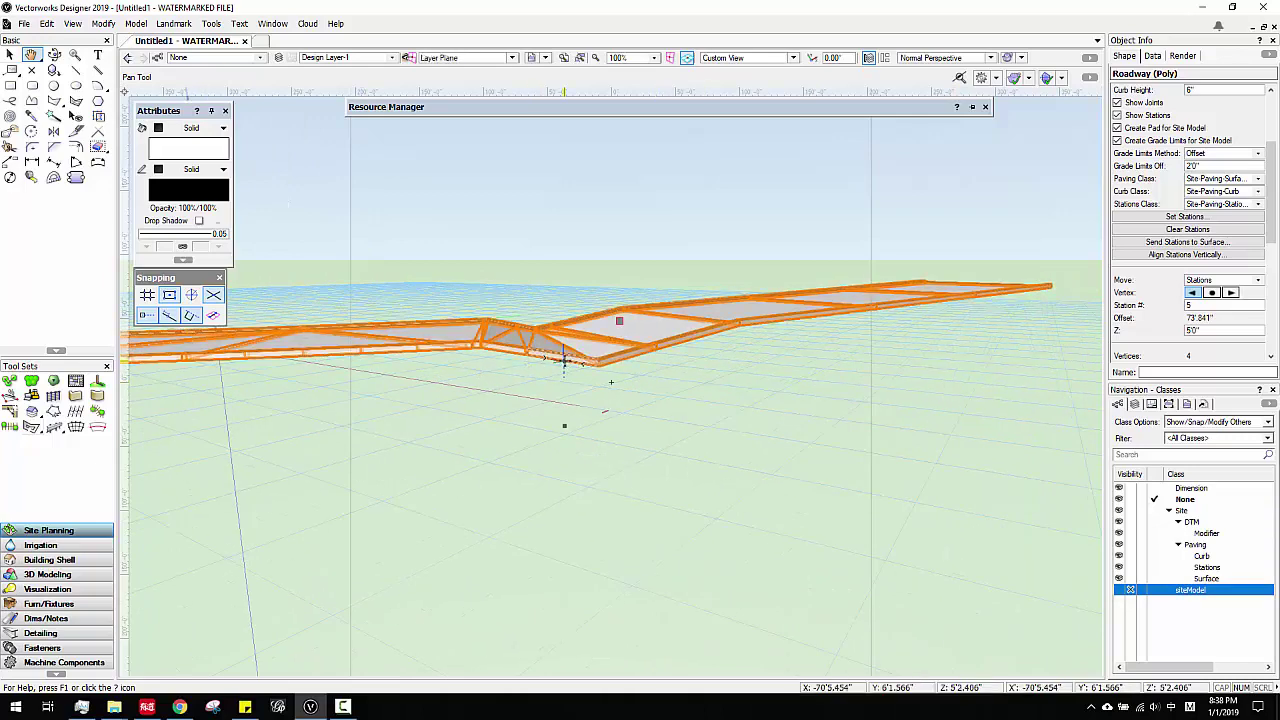
scroll(588, 356, down, 1)
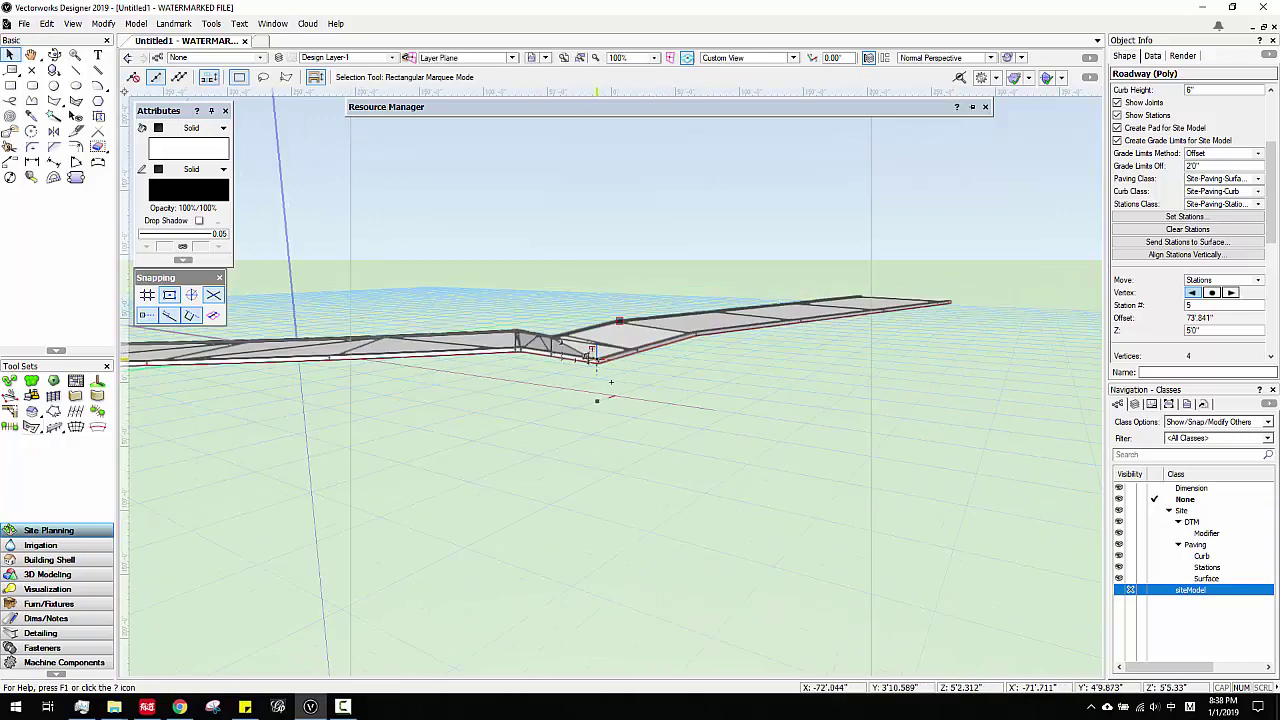
middle_drag(584, 357, 760, 354)
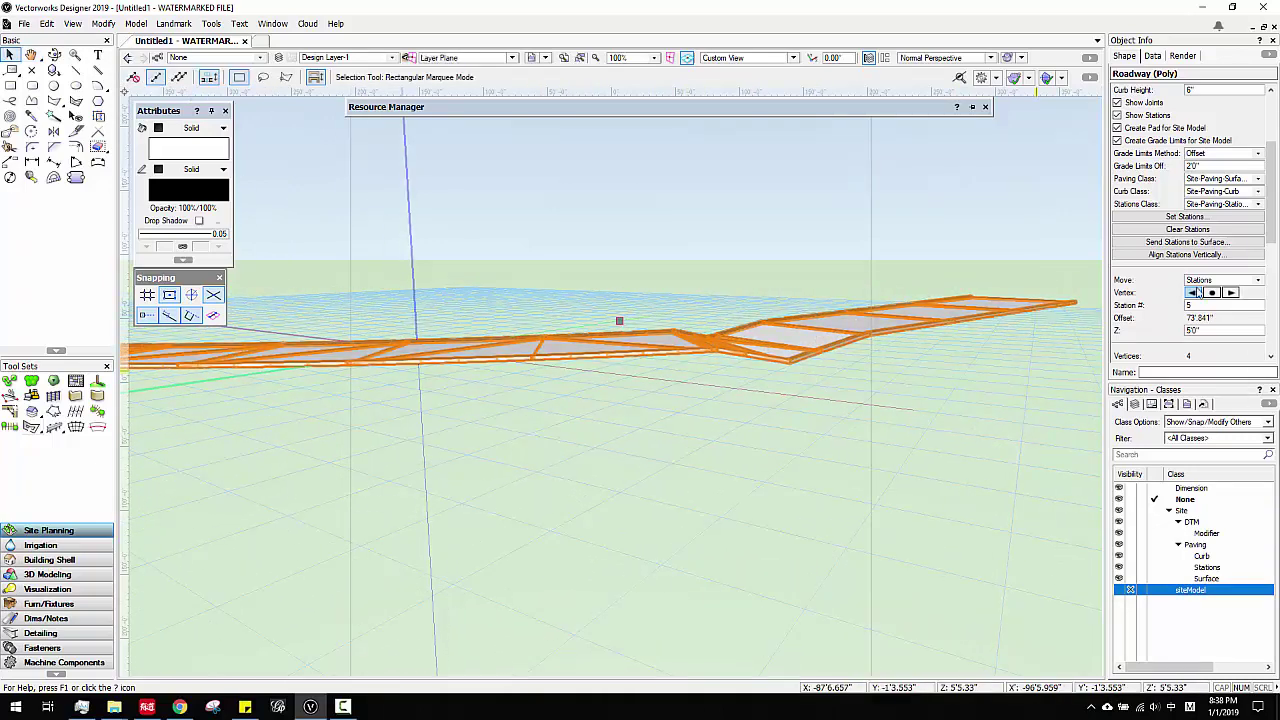
click(1187, 254)
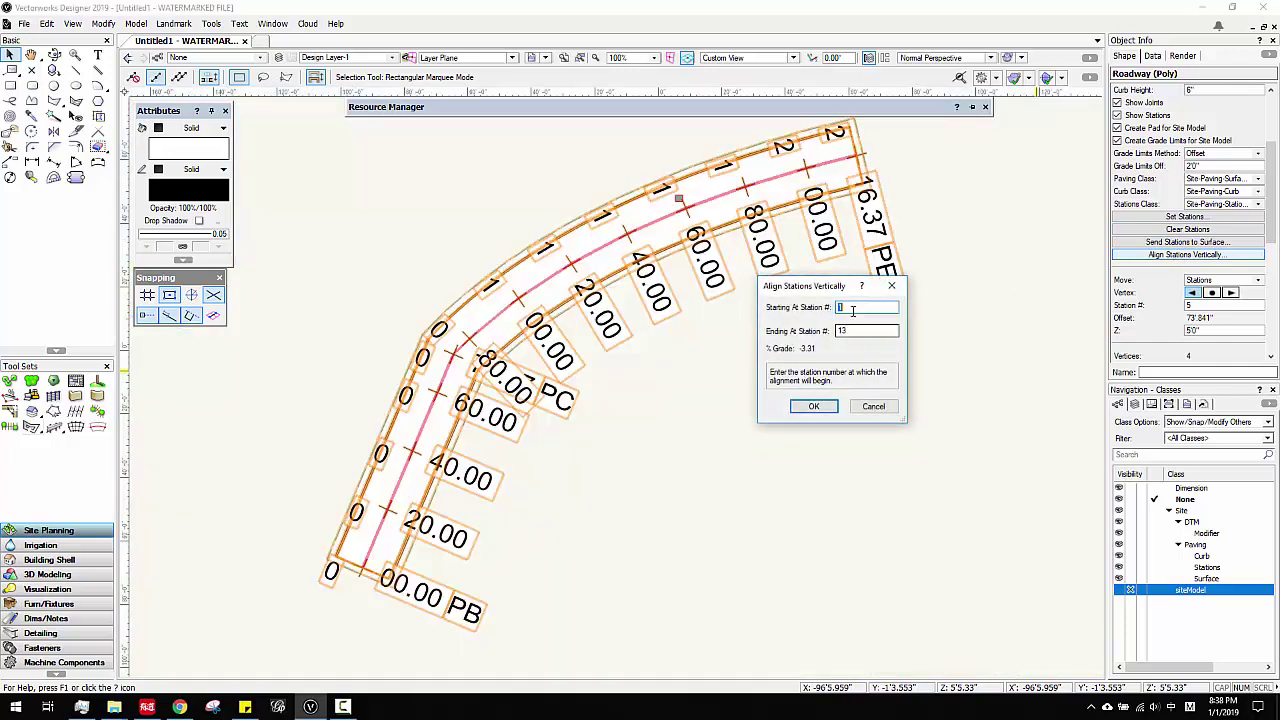
text(5)
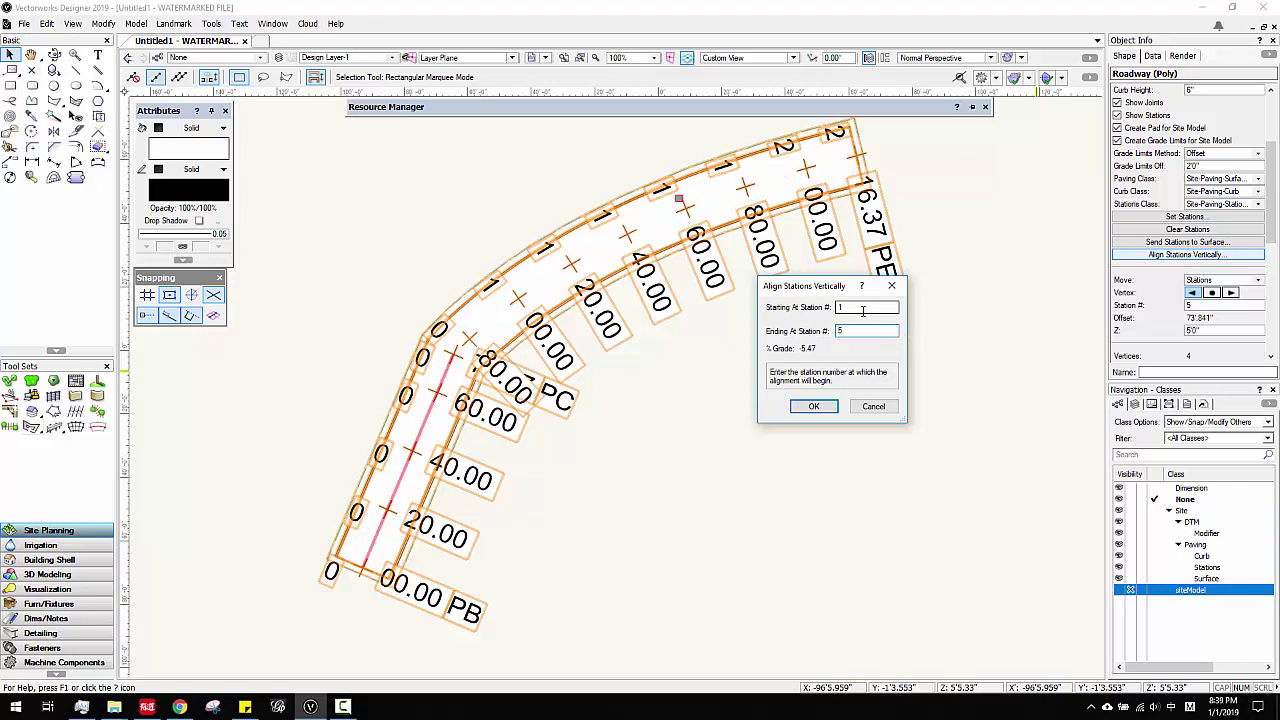
click(816, 407)
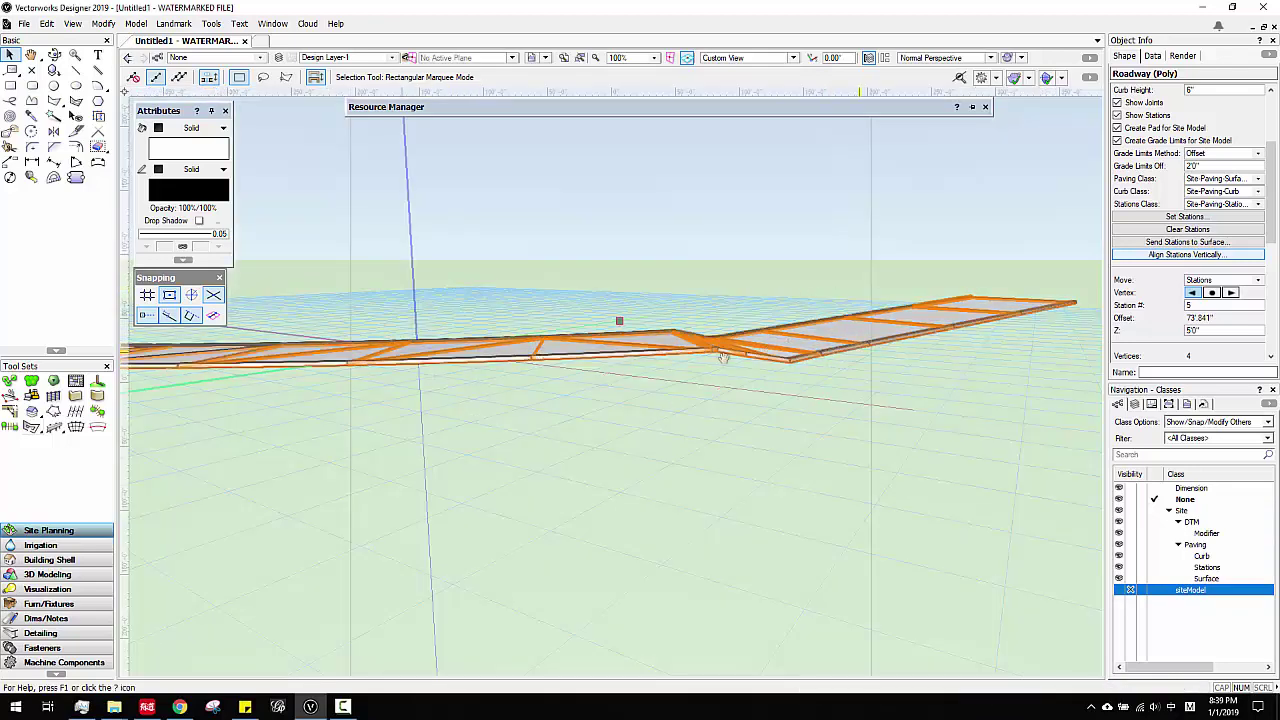
middle_drag(738, 333, 478, 331)
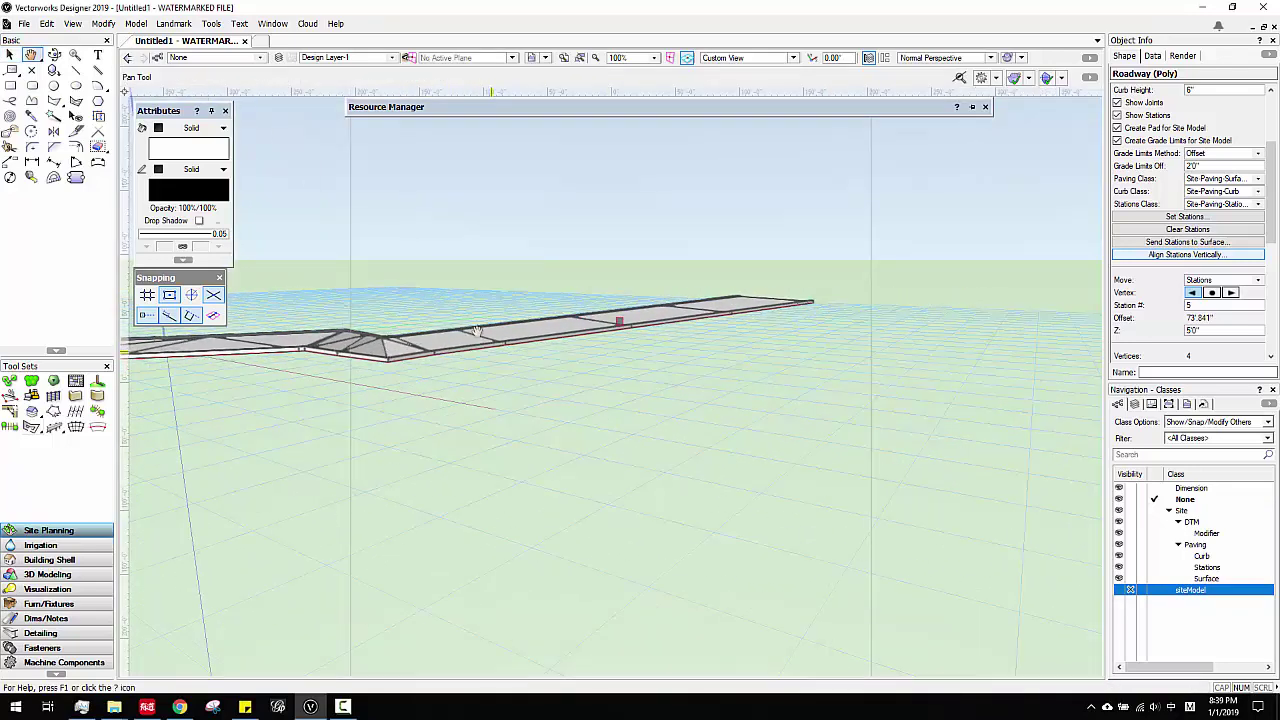
Step: Capture the screen region around the roadway and trace its slope with a freehand red stroke down to the bend
drag(486, 336, 602, 262)
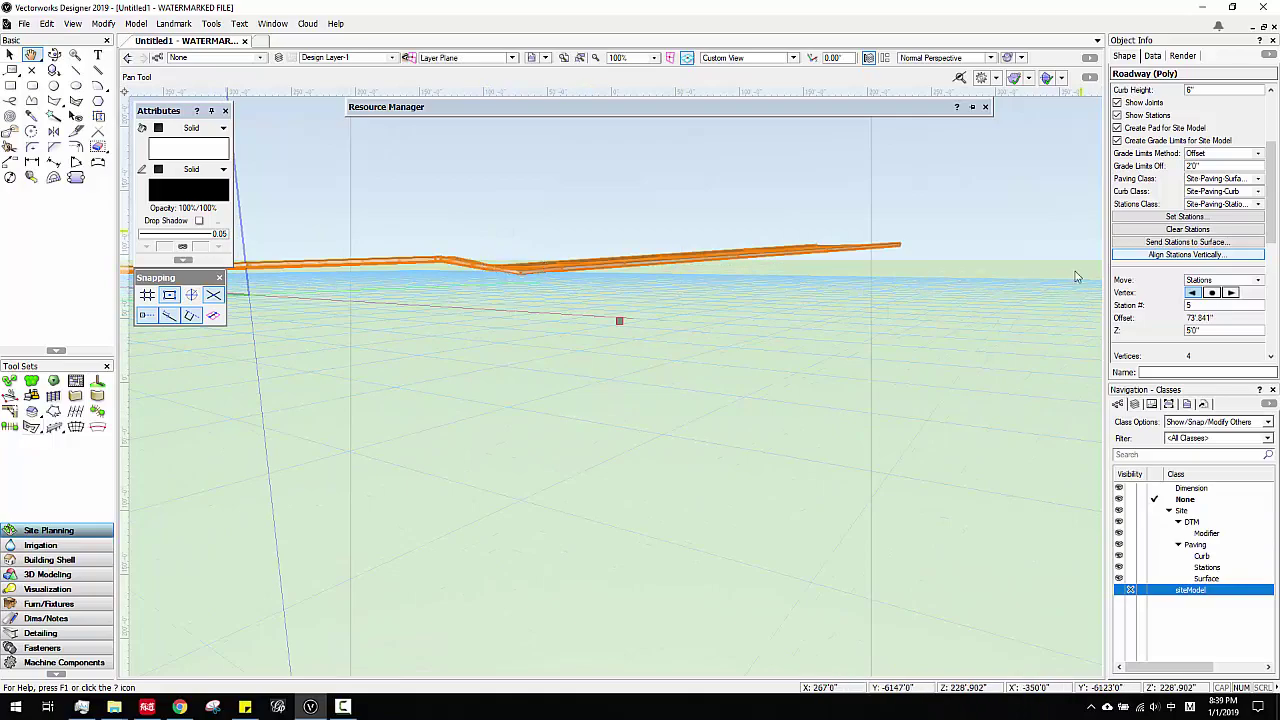
drag(867, 351, 863, 375)
key(ctrl+alt+a)
drag(421, 209, 1065, 483)
click(865, 496)
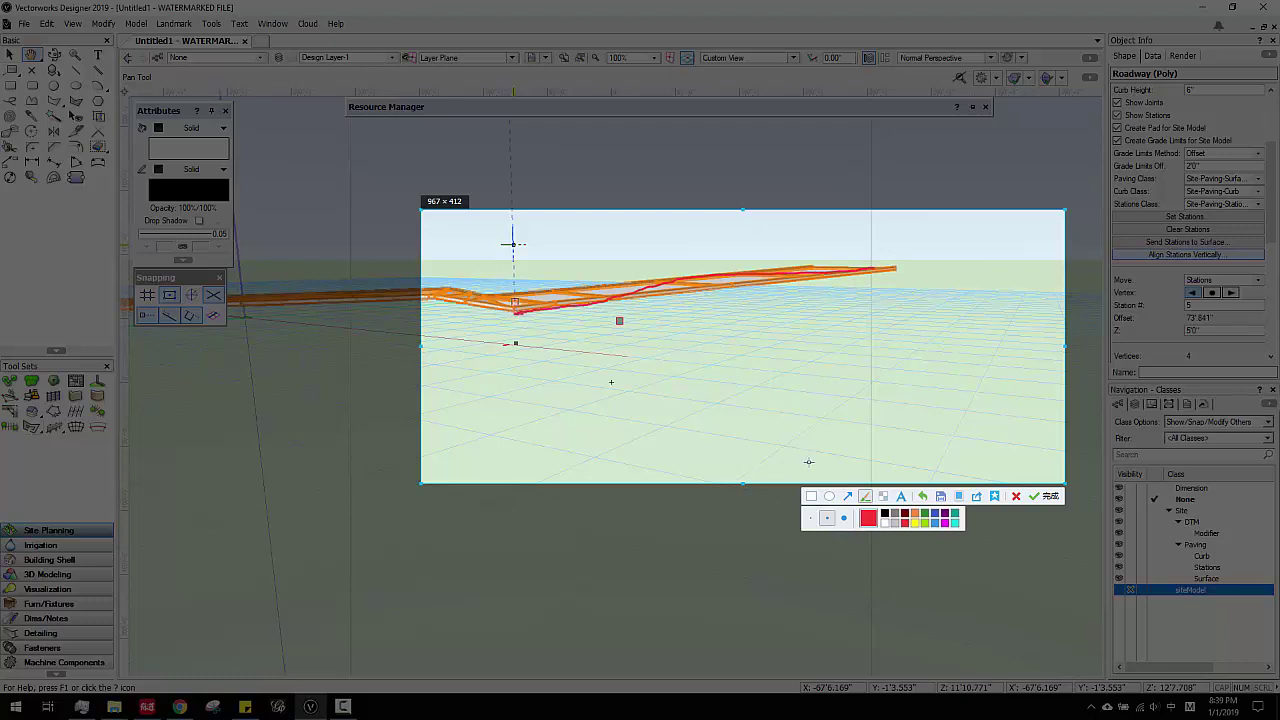
key(ctrl+z)
drag(895, 271, 512, 323)
key(Escape)
scroll(729, 331, down, 3)
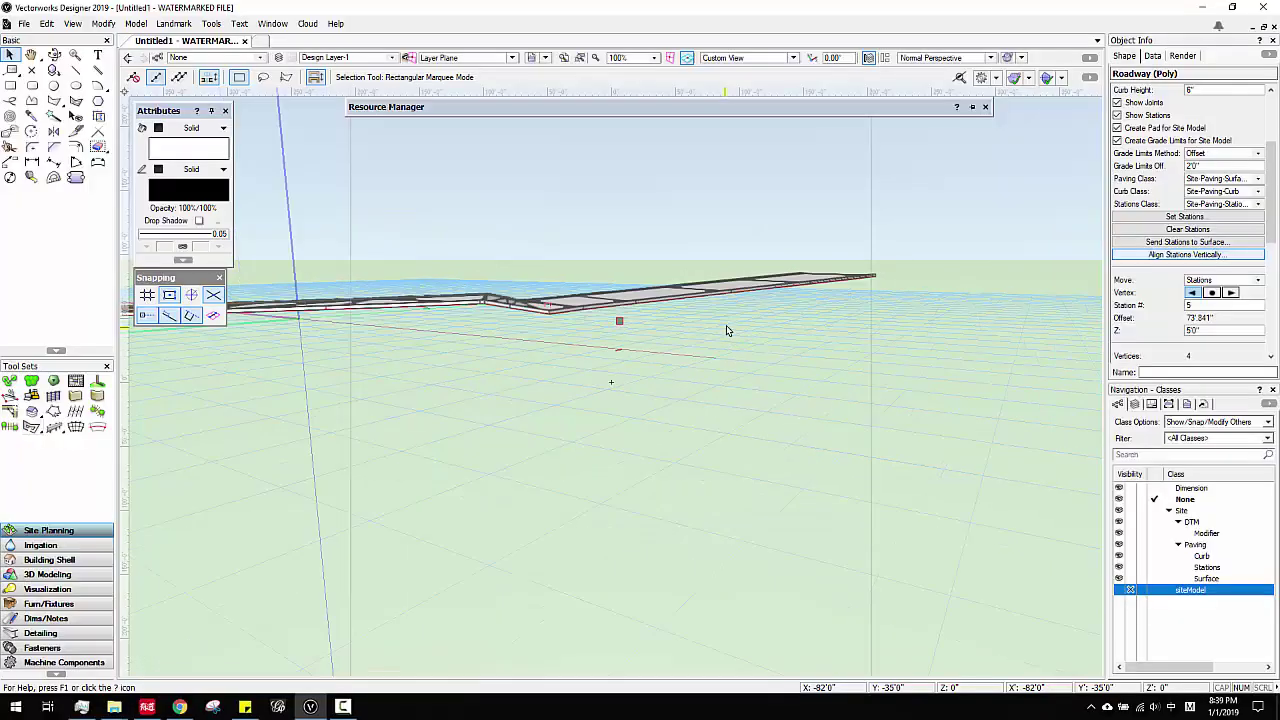
Step: Make the siteModel class visible so the terrain shows together with the roadway
ctrl+middle_drag(448, 356, 645, 361)
scroll(770, 397, down, 2)
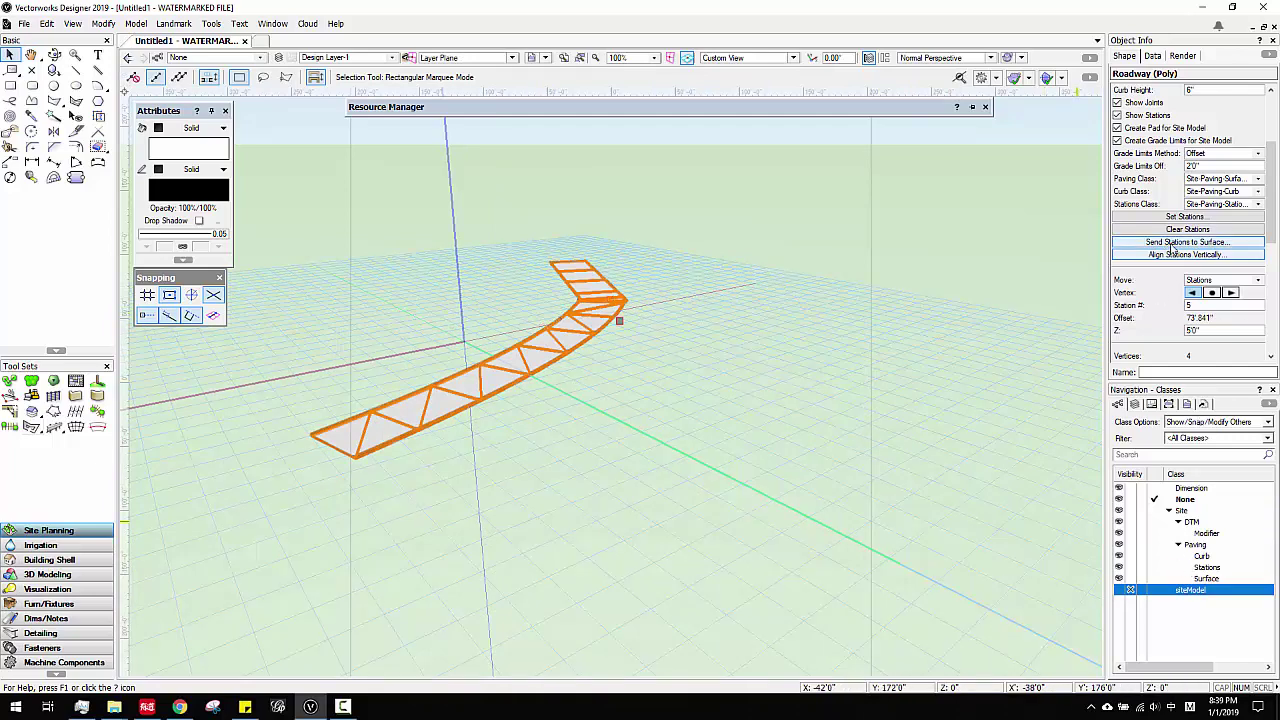
click(1119, 590)
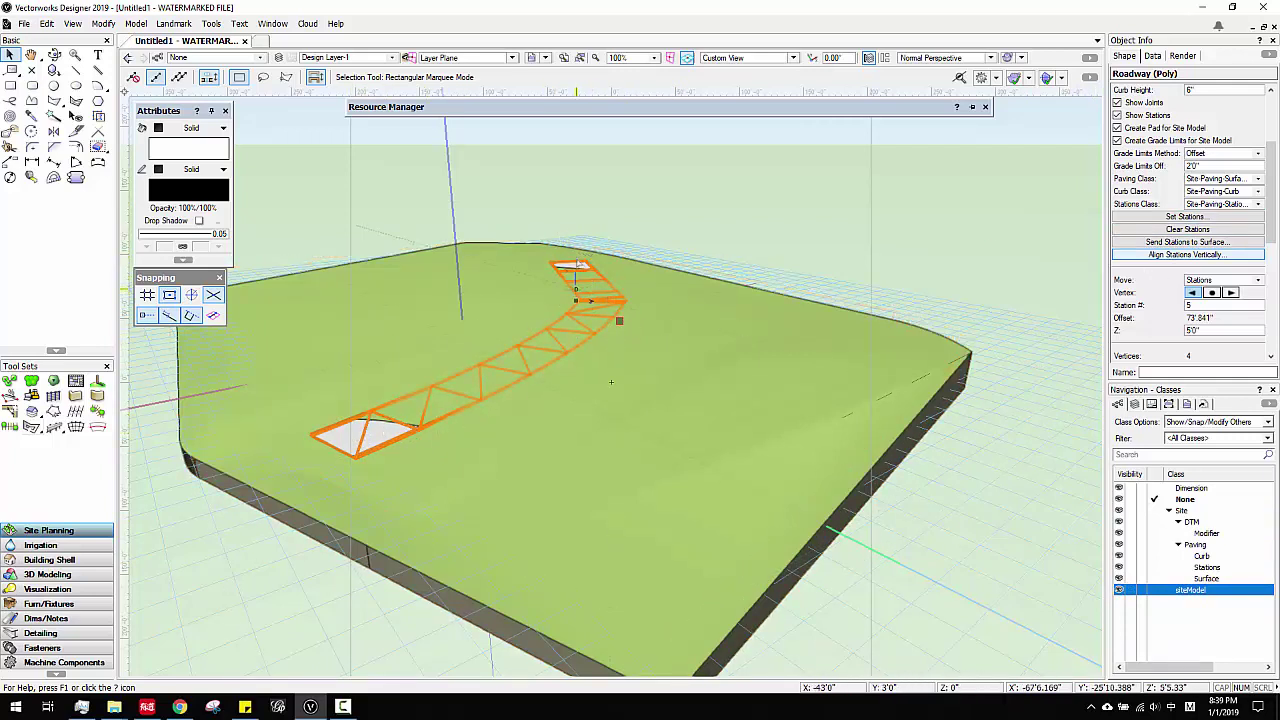
middle_drag(889, 257, 977, 251)
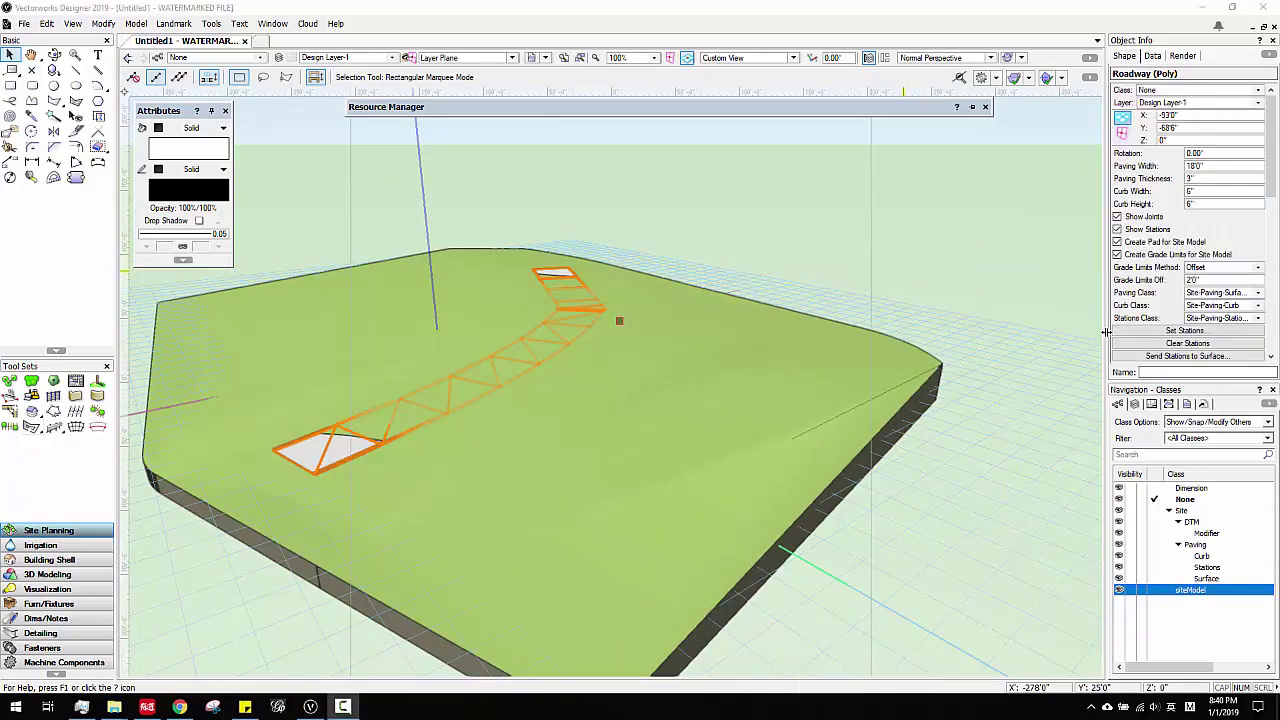
Step: Select the site model and update it so the terrain takes in the roadway's grading
click(713, 351)
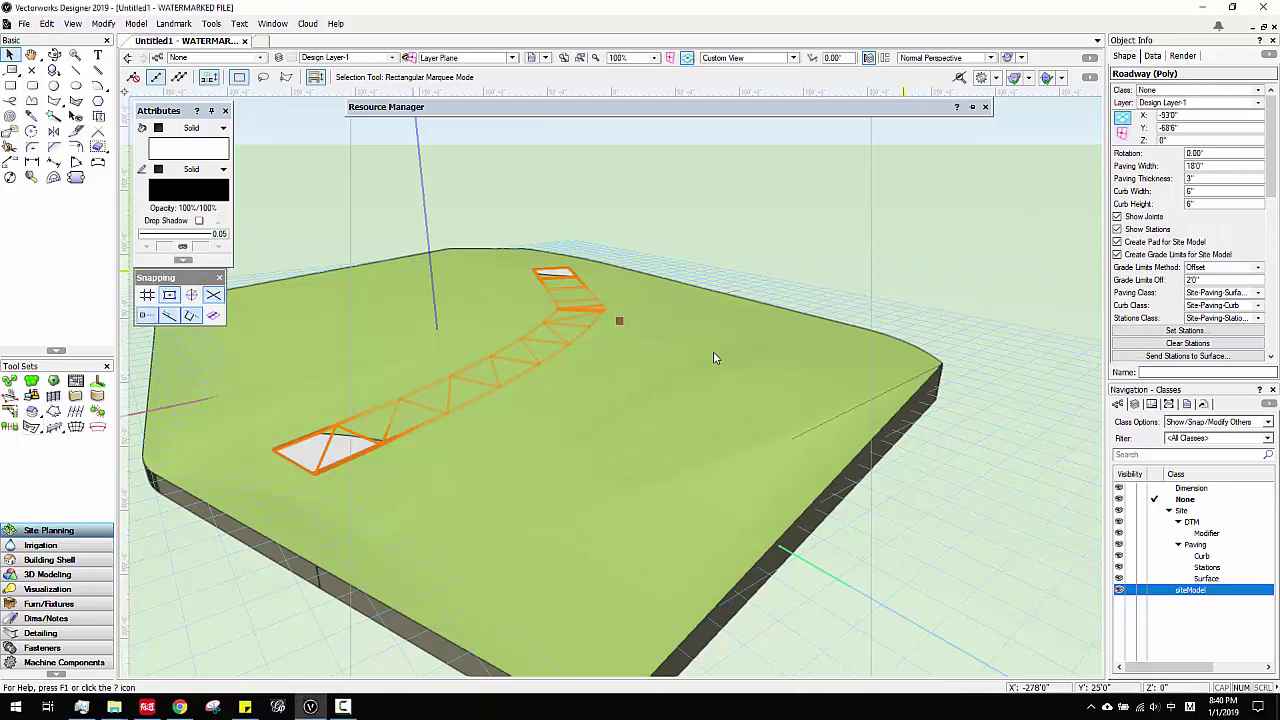
right_click(779, 341)
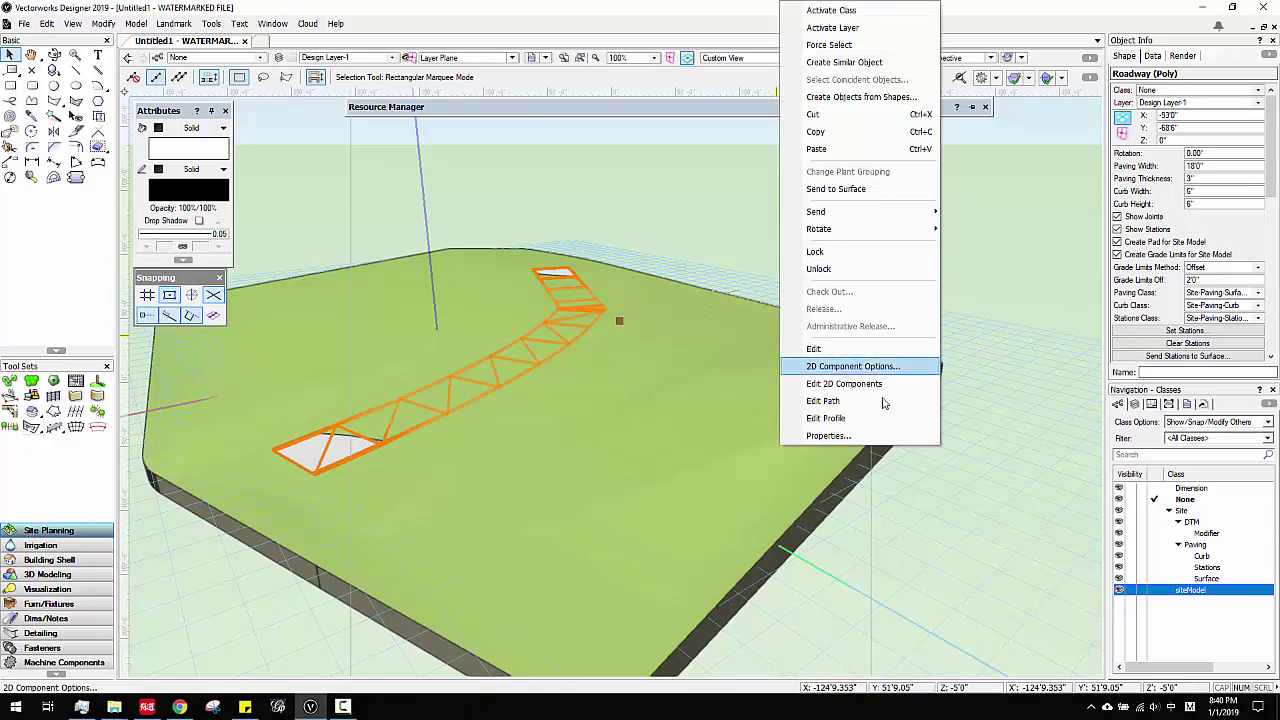
click(1007, 526)
click(914, 398)
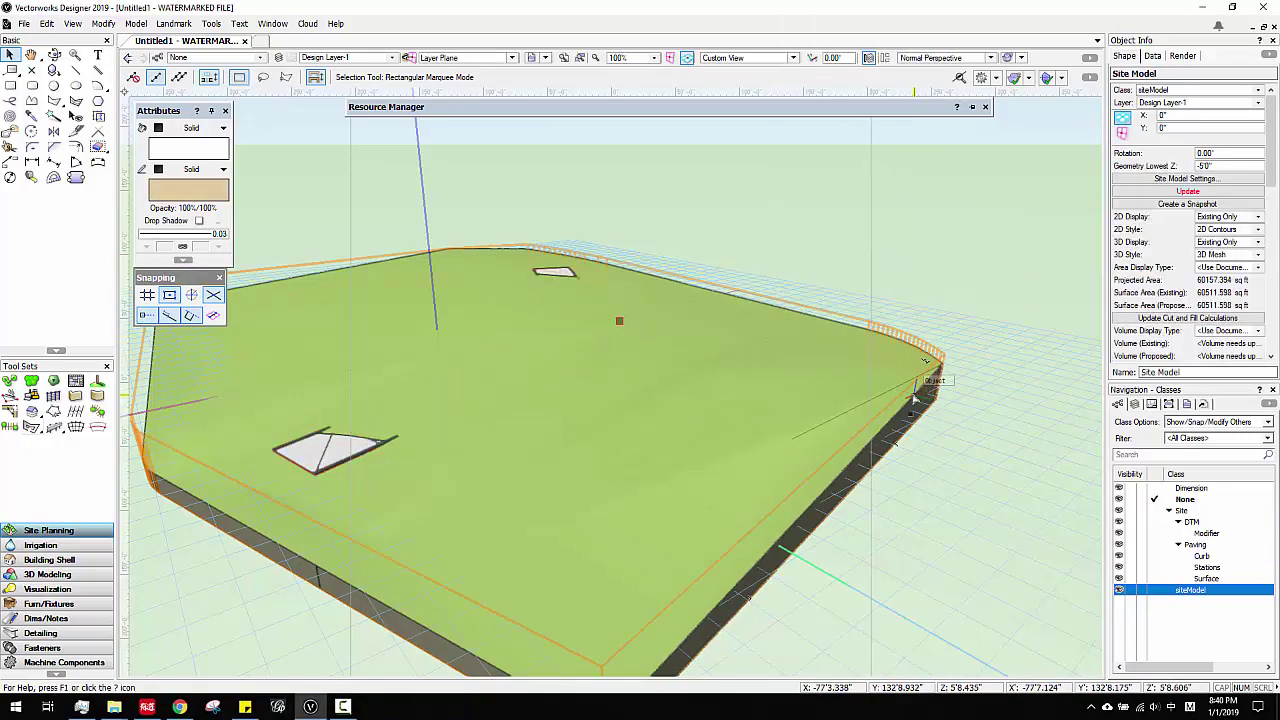
right_click(914, 398)
click(970, 469)
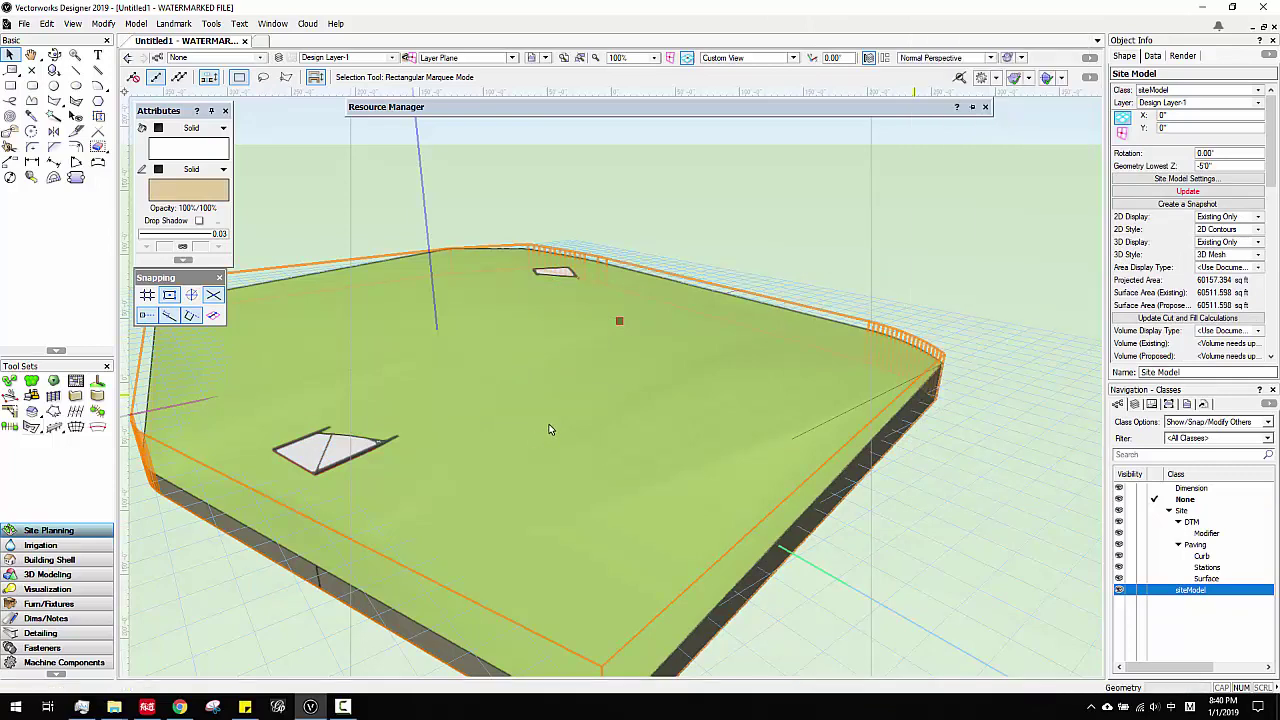
Step: Set the site model's 3D display to Proposed Only
click(1200, 254)
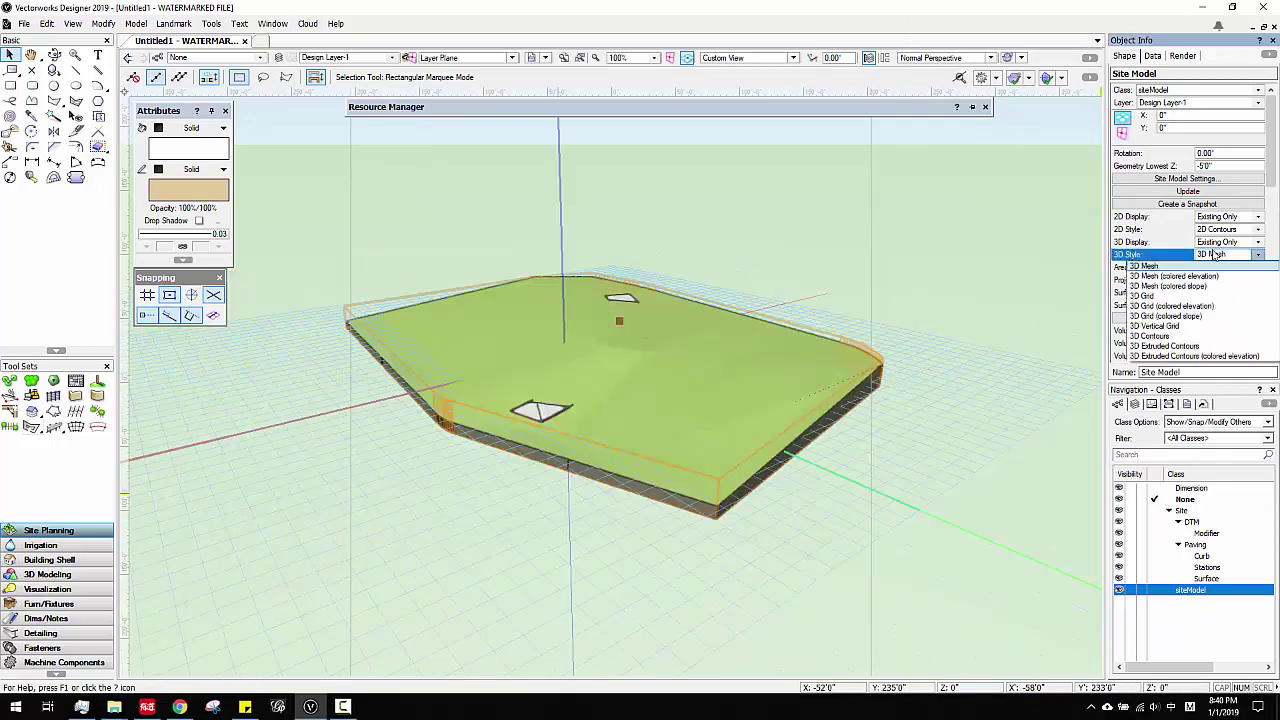
click(1220, 242)
click(1220, 272)
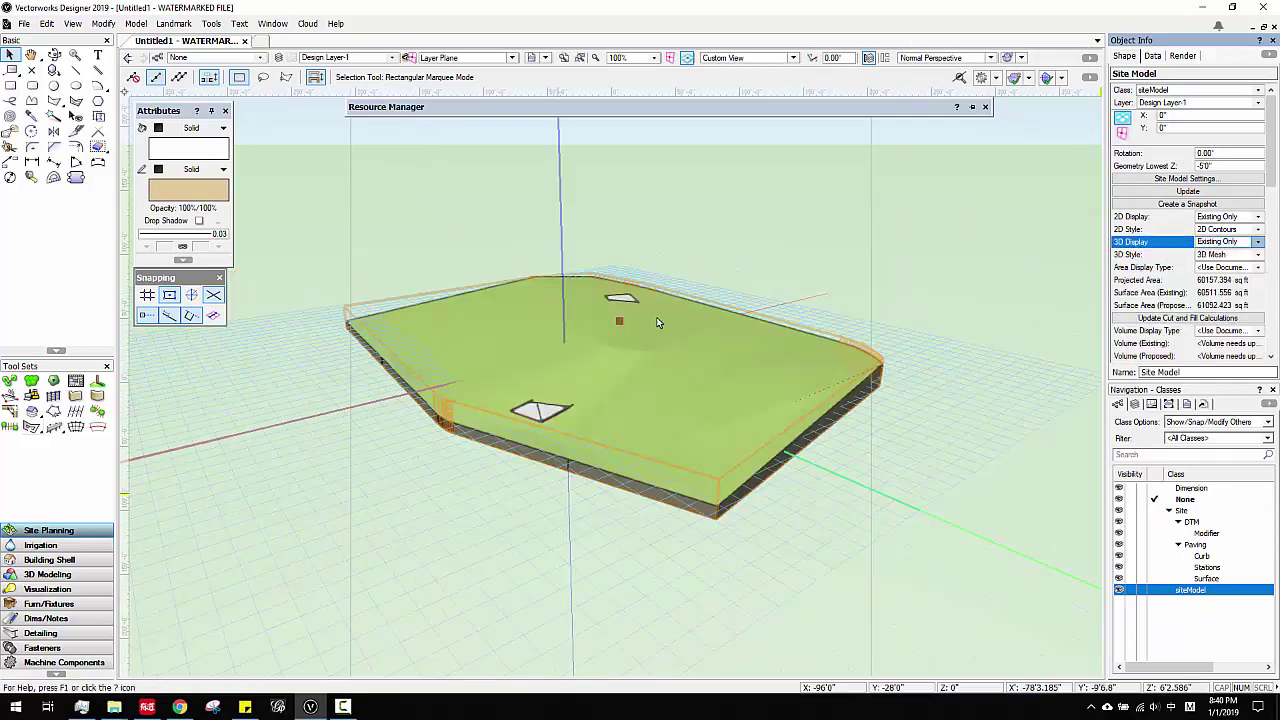
Step: Examine how the proposed terrain meets the roadway's edges from several angles, and check the site model's 2D display settings
scroll(628, 326, up, 2)
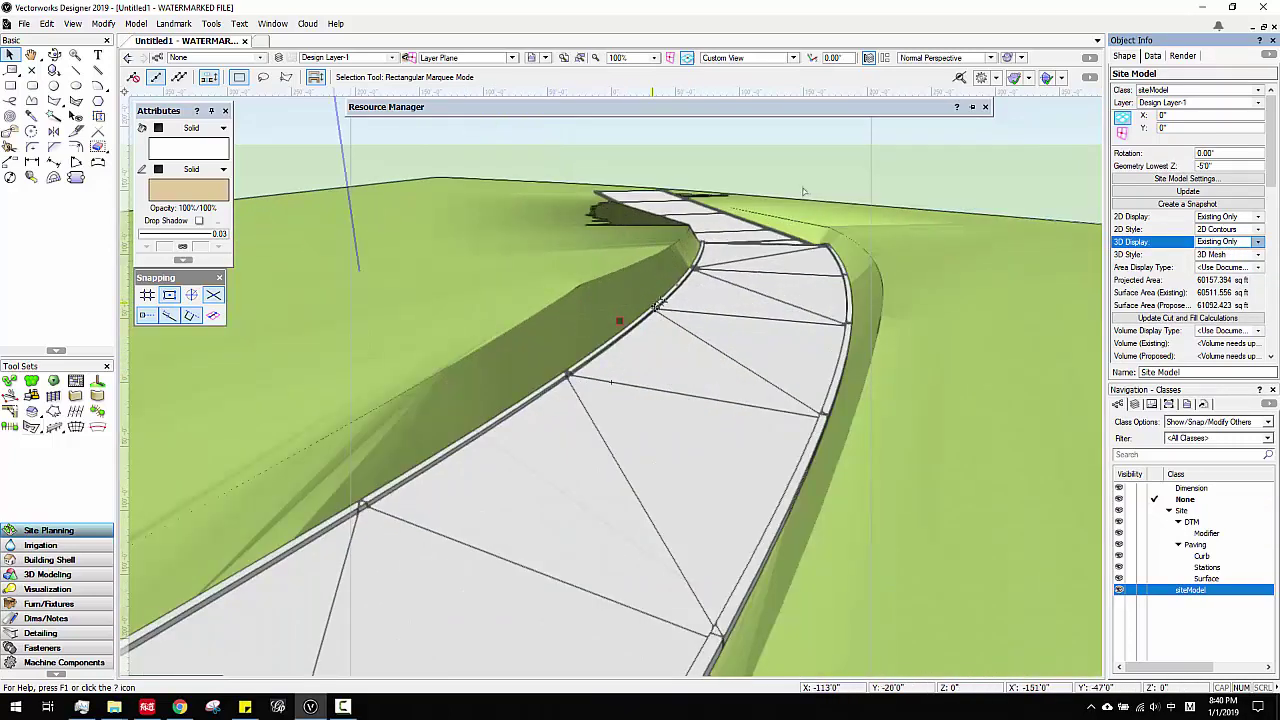
scroll(695, 217, down, 3)
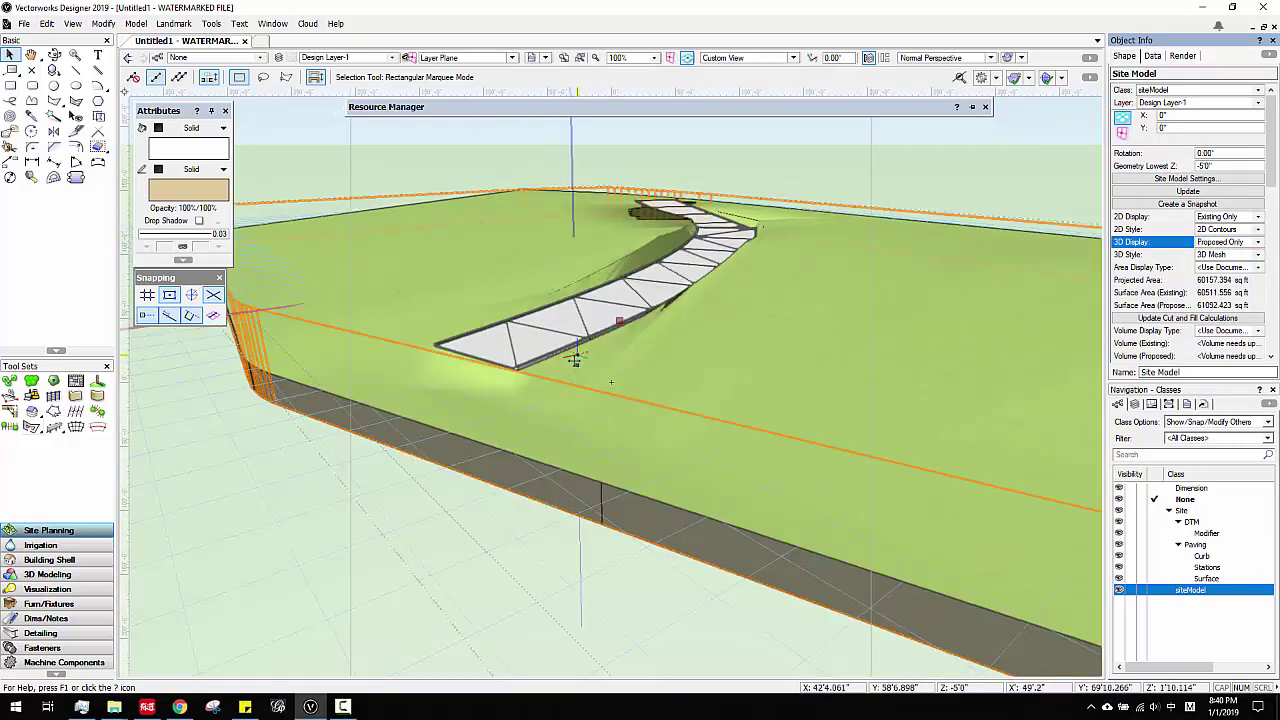
middle_drag(639, 339, 564, 348)
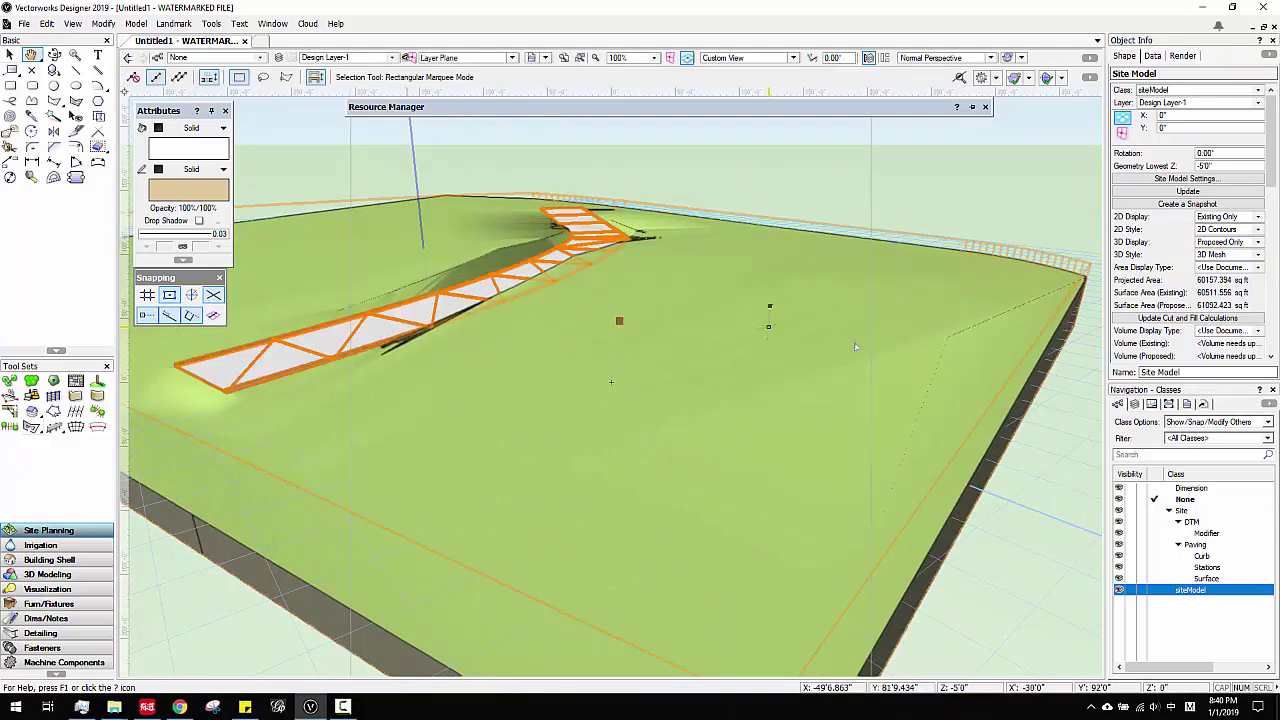
middle_drag(496, 293, 656, 308)
scroll(1098, 306, down, 1)
scroll(925, 295, up, 1)
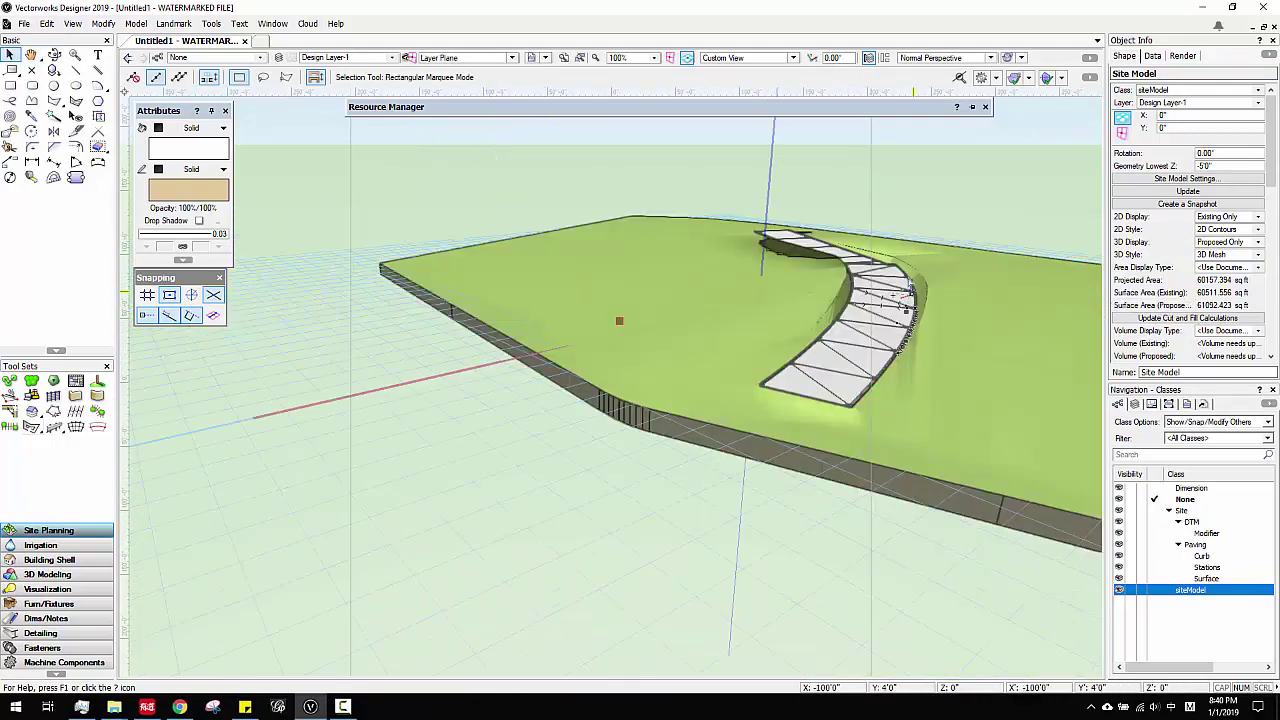
scroll(843, 286, up, 1)
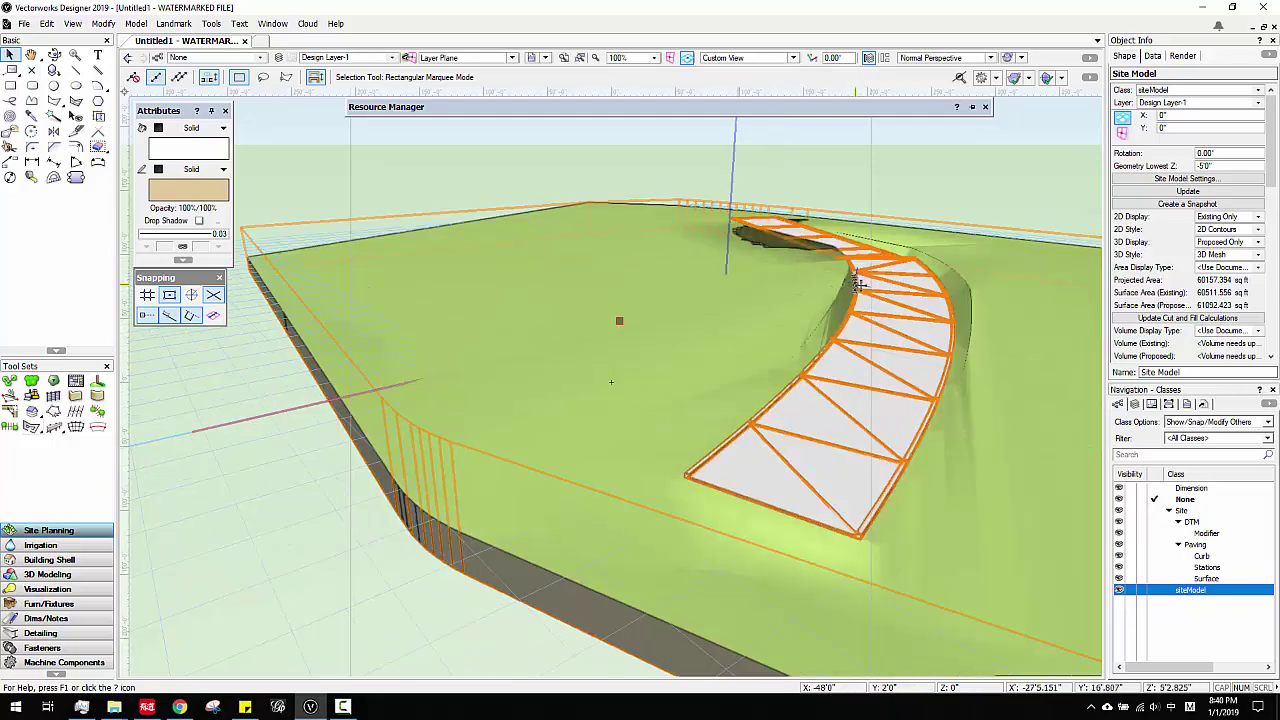
middle_drag(843, 286, 721, 277)
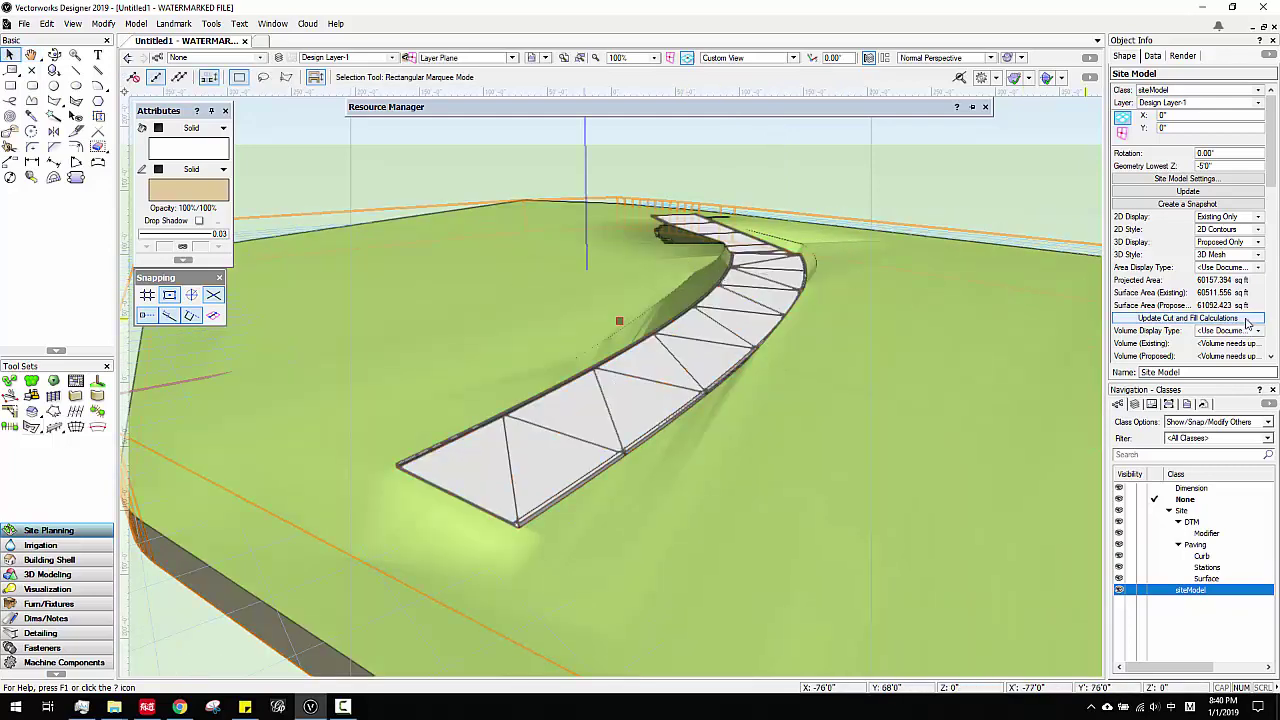
scroll(1150, 297, down, 3)
scroll(1152, 298, up, 3)
click(1180, 180)
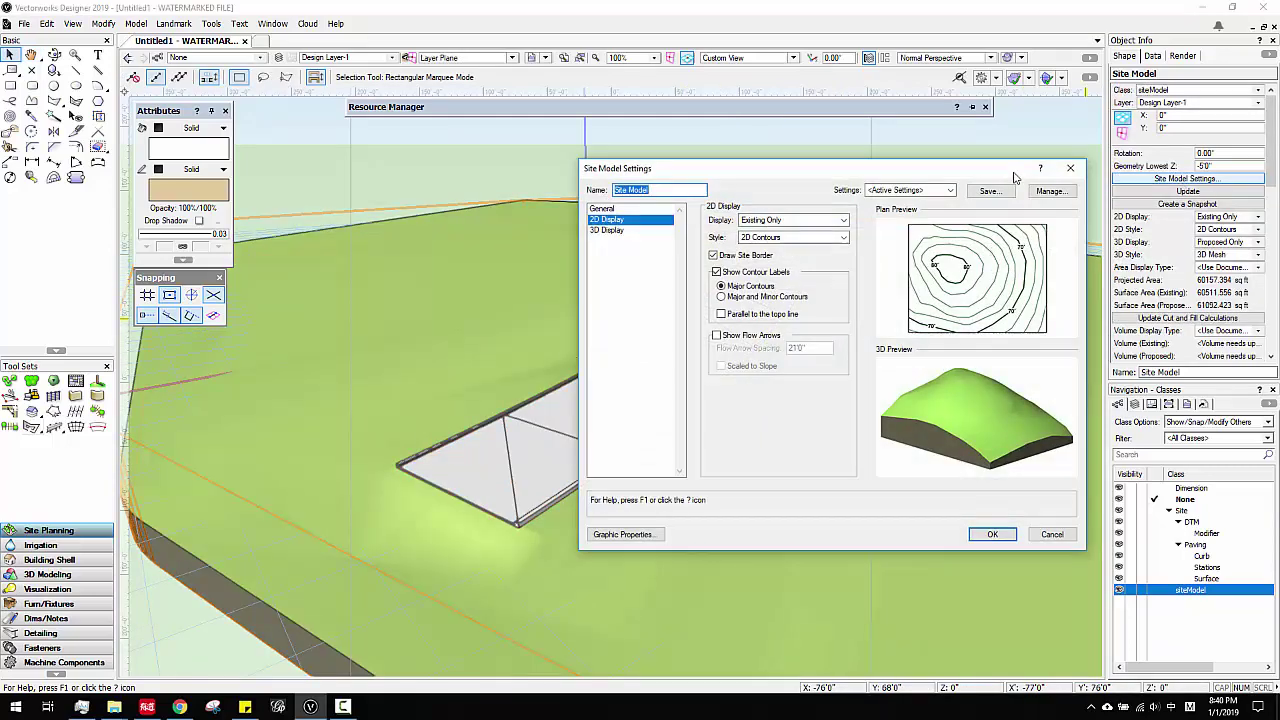
click(1071, 169)
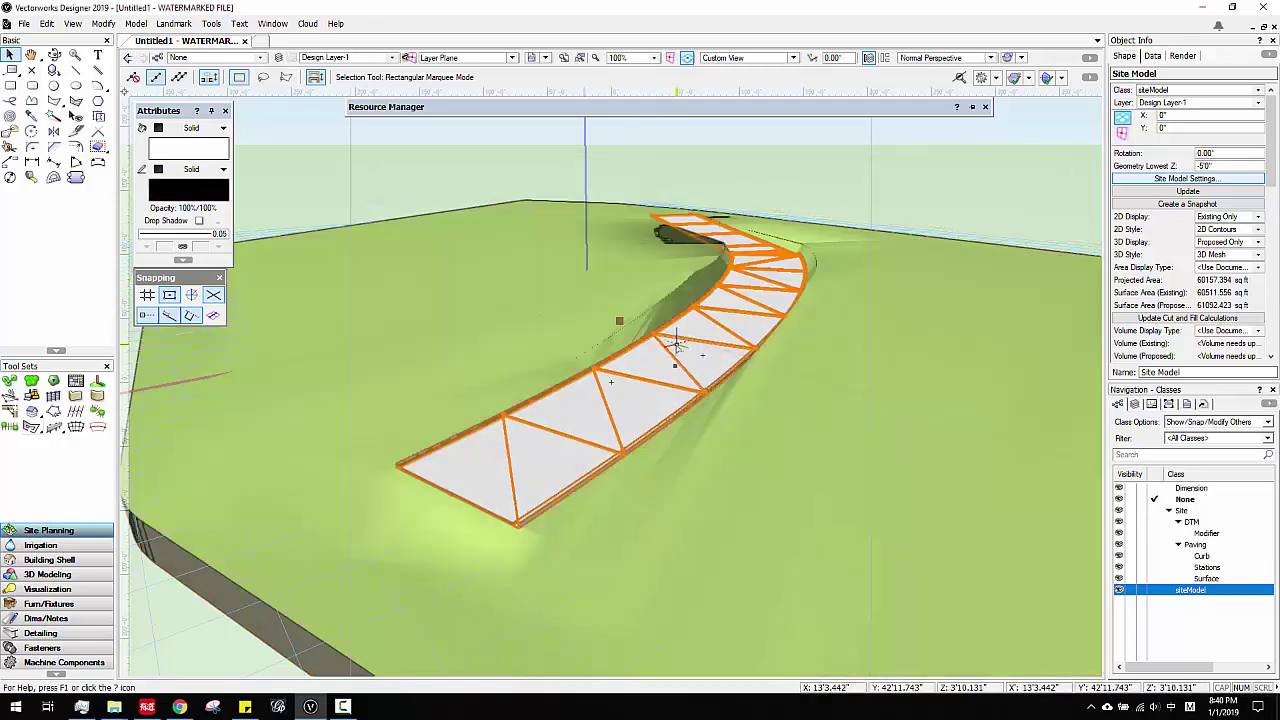
Step: Set the roadway's grade limits offset to 60 inches (5'0")
click(672, 345)
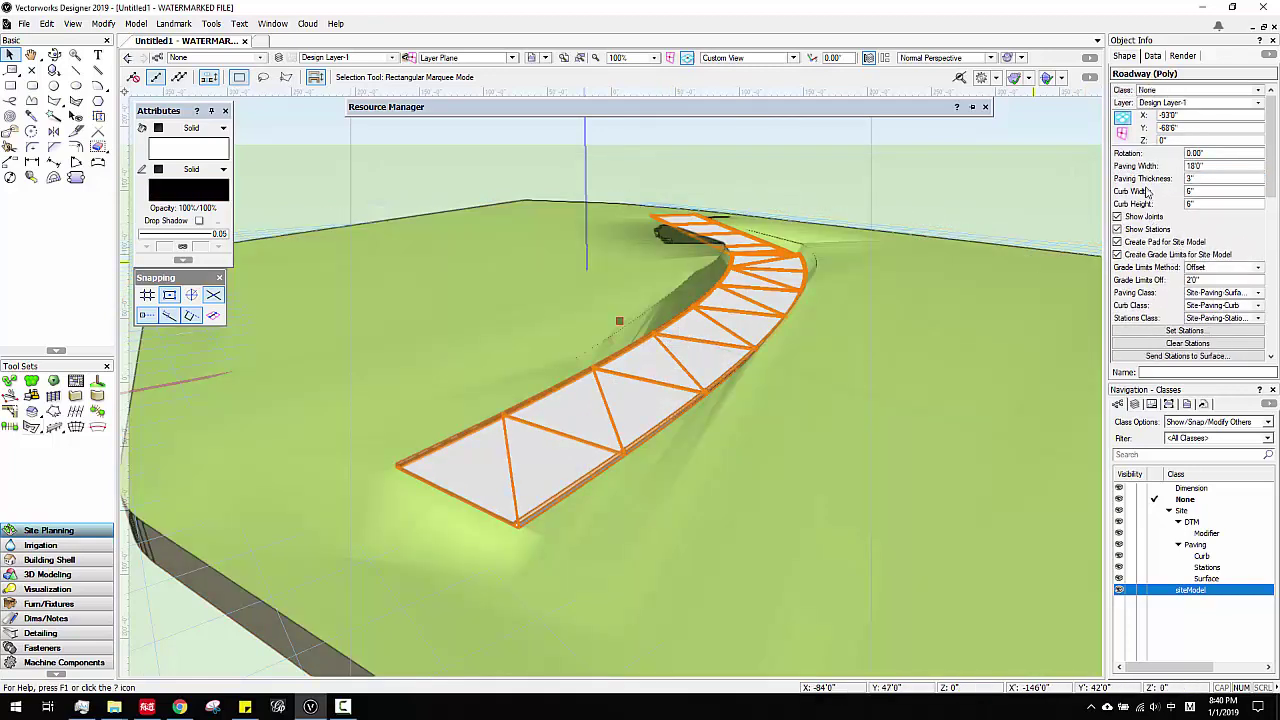
scroll(1165, 220, down, 3)
click(1208, 191)
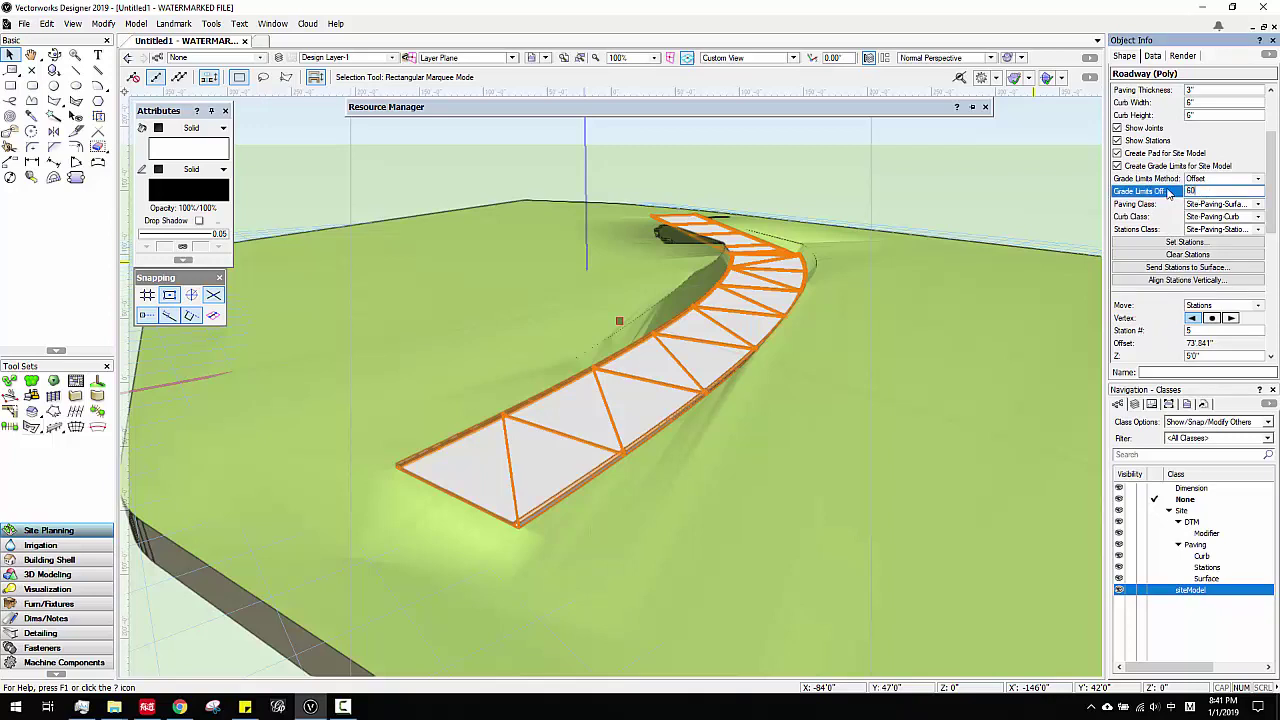
text(60)
key(Return)
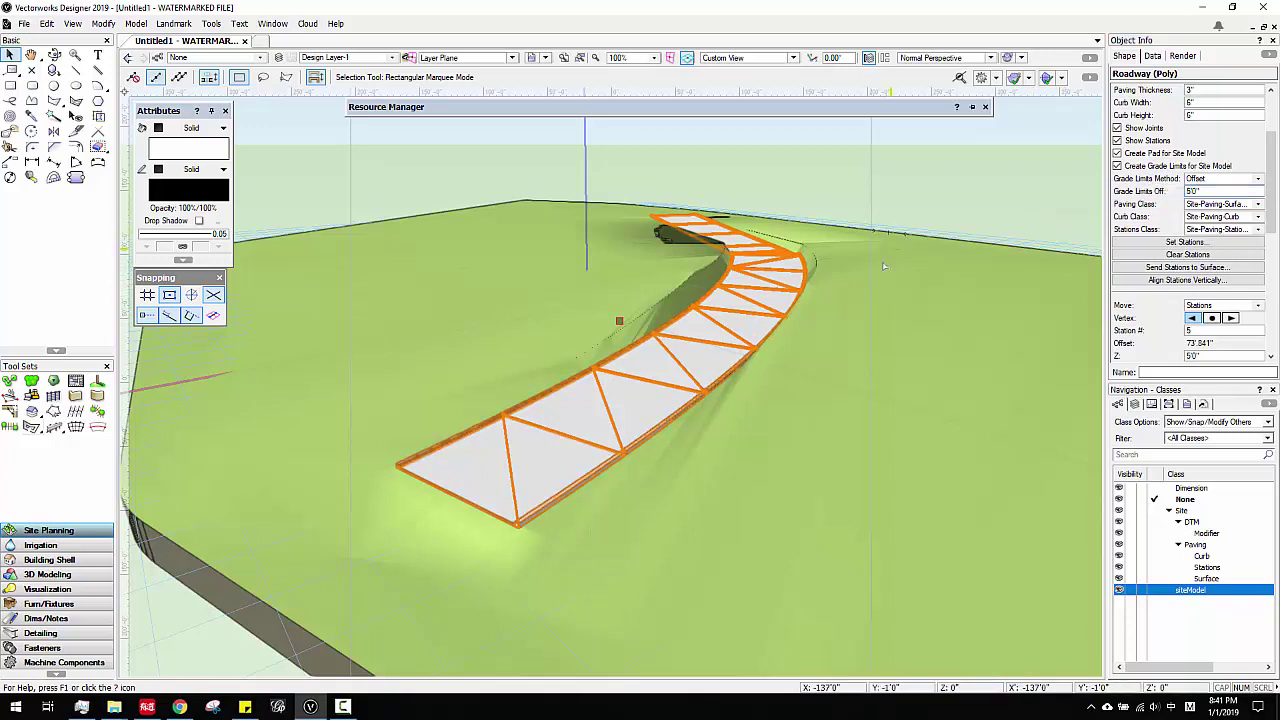
Step: Update the site model to apply the roadway's grade limits and inspect the regraded terrain along its edges
right_click(832, 298)
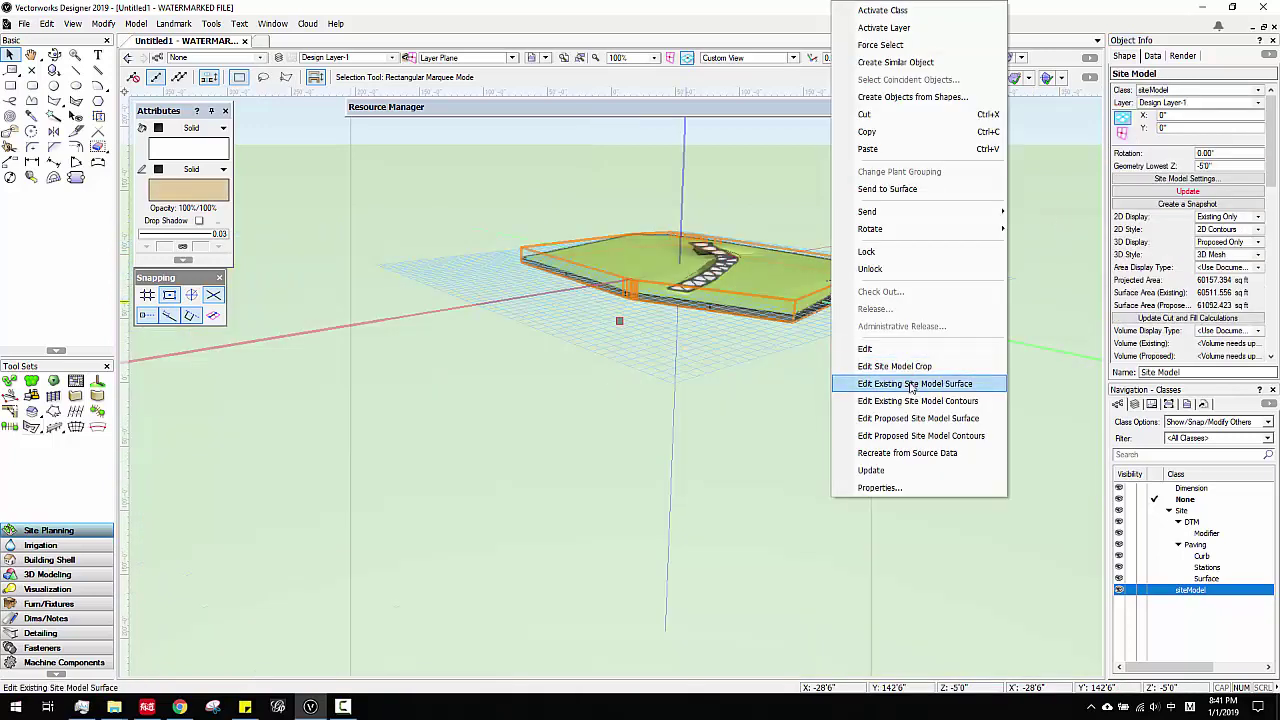
click(885, 467)
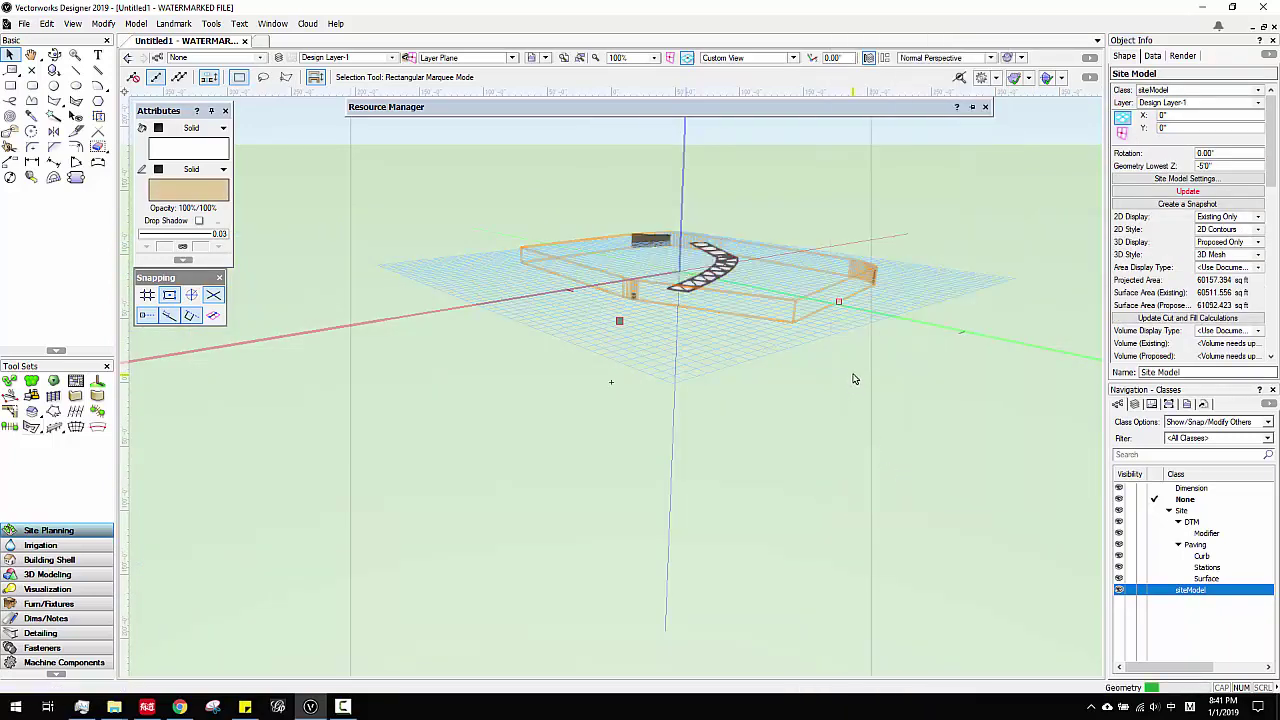
scroll(697, 241, up, 1)
scroll(712, 303, up, 5)
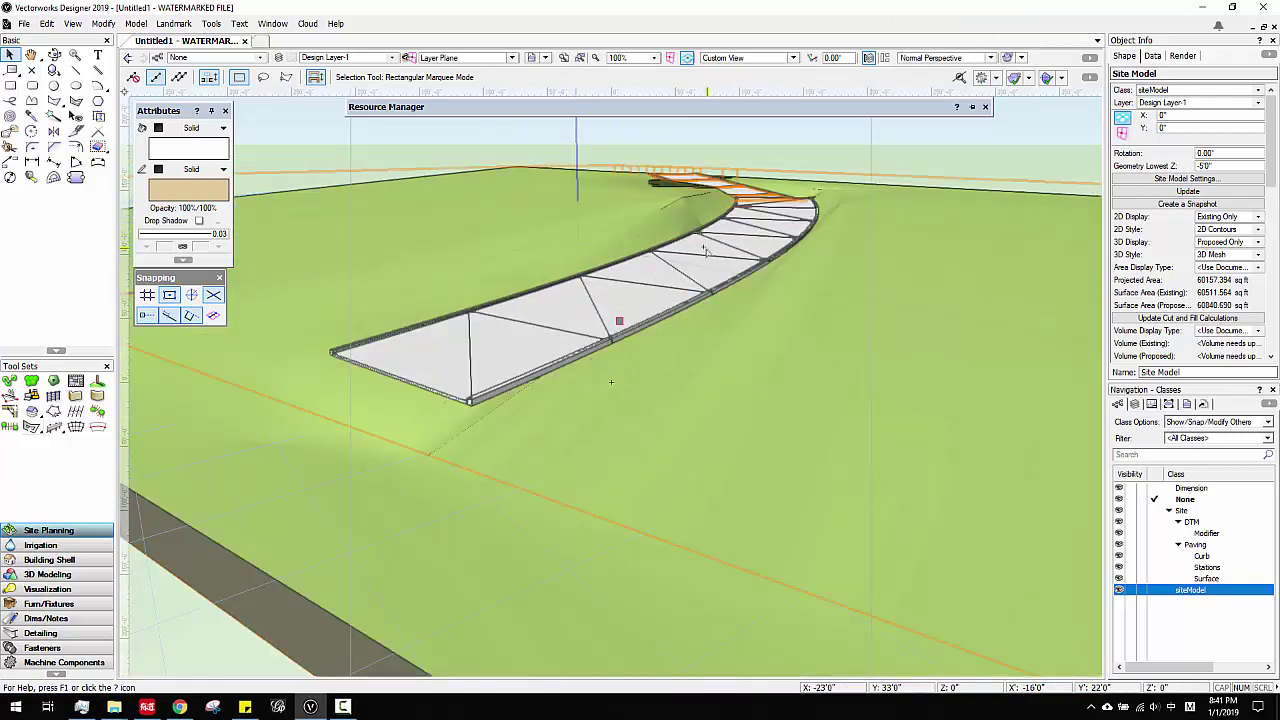
scroll(730, 238, down, 5)
middle_drag(830, 242, 733, 295)
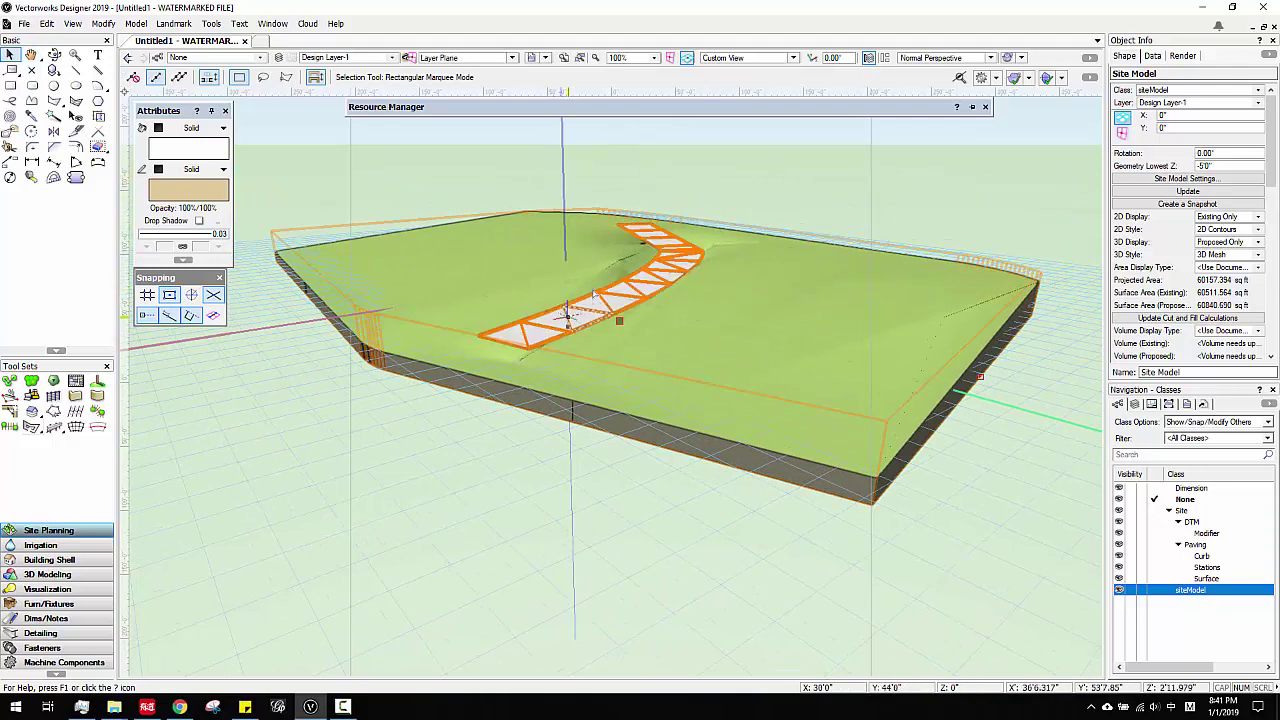
scroll(611, 381, up, 3)
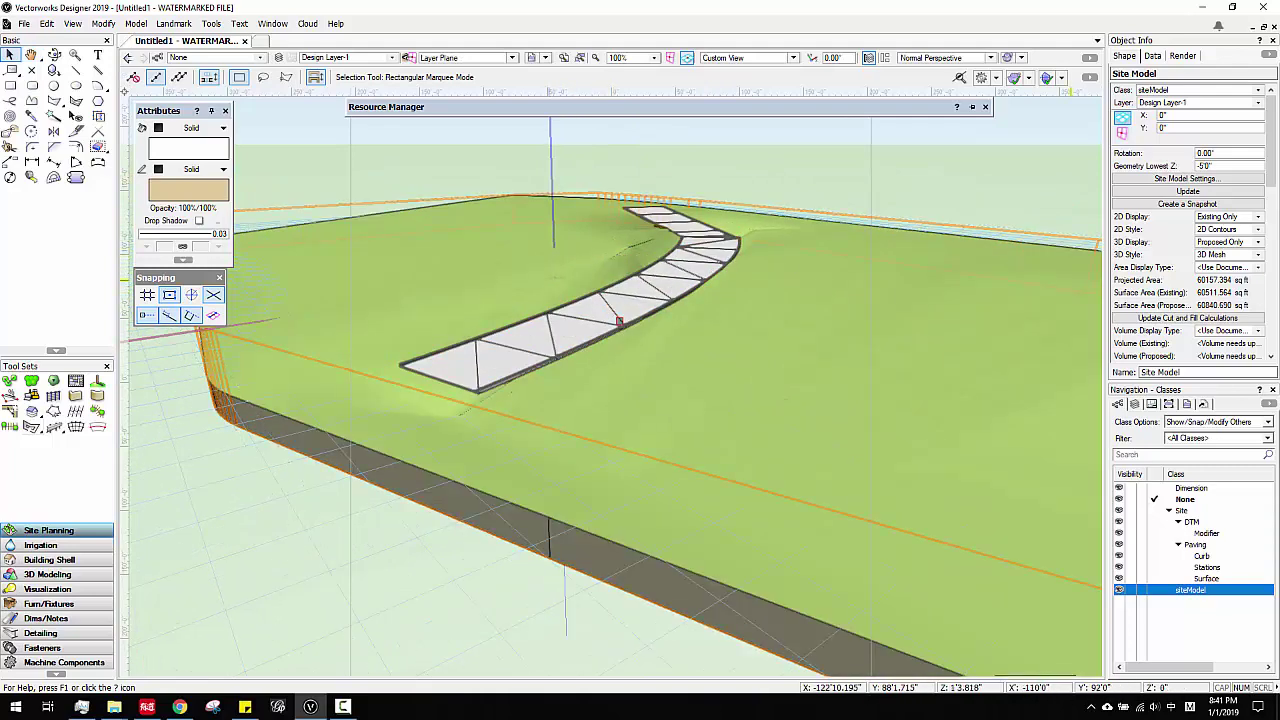
middle_drag(623, 337, 536, 407)
scroll(611, 382, down, 2)
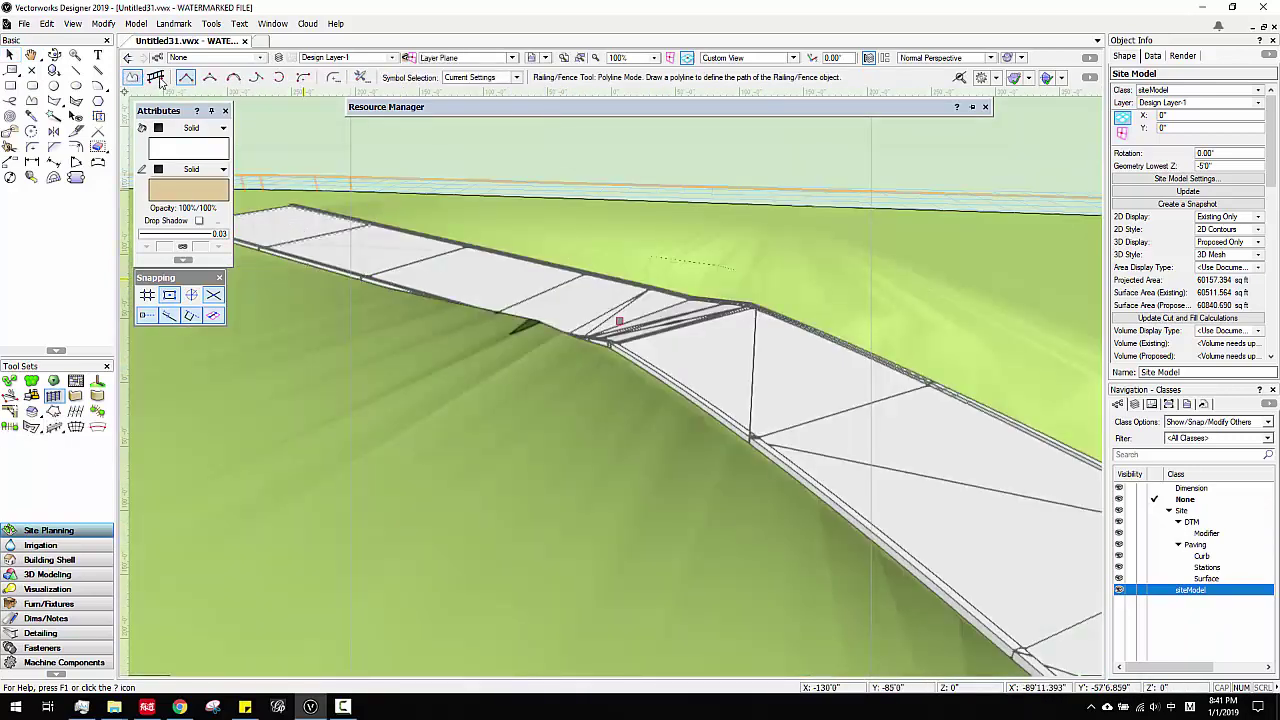
Step: Draw a three-vertex Fence Wd Pasture Imperial fence about 104 feet long in front of the site model, replacing the conflicting symbol definition
scroll(594, 289, down, 5)
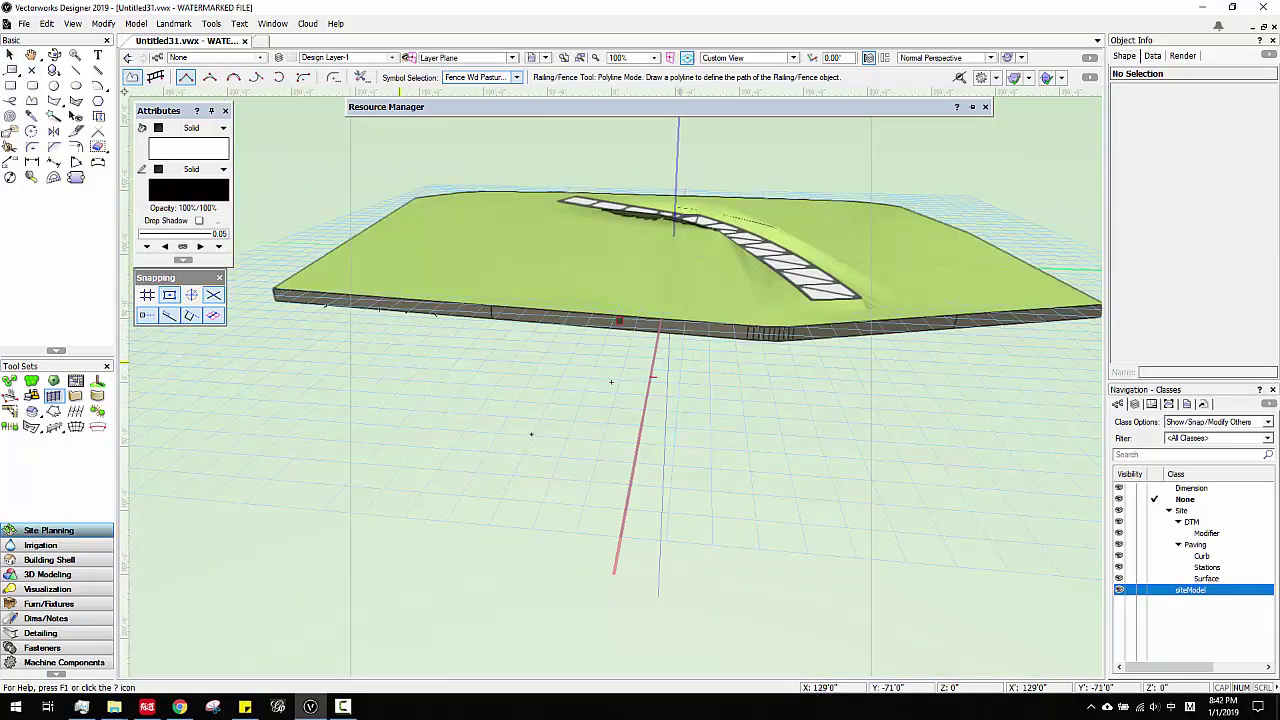
click(408, 357)
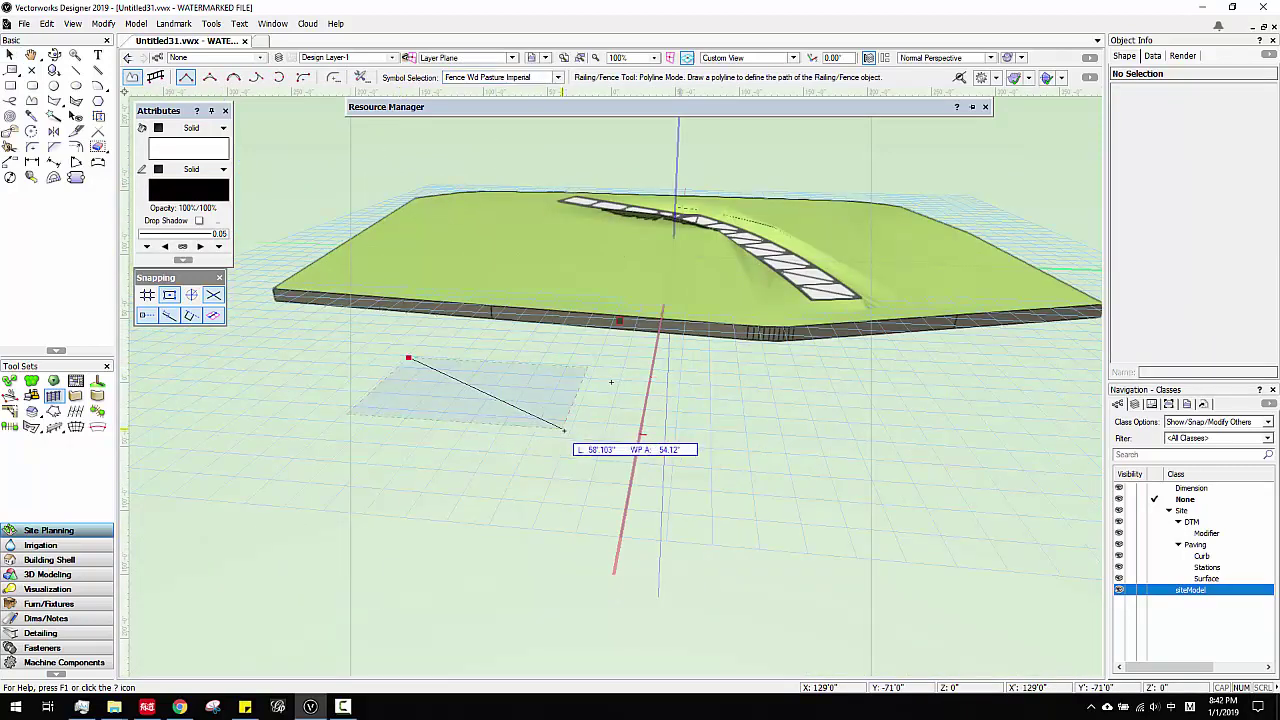
click(571, 429)
double_click(640, 417)
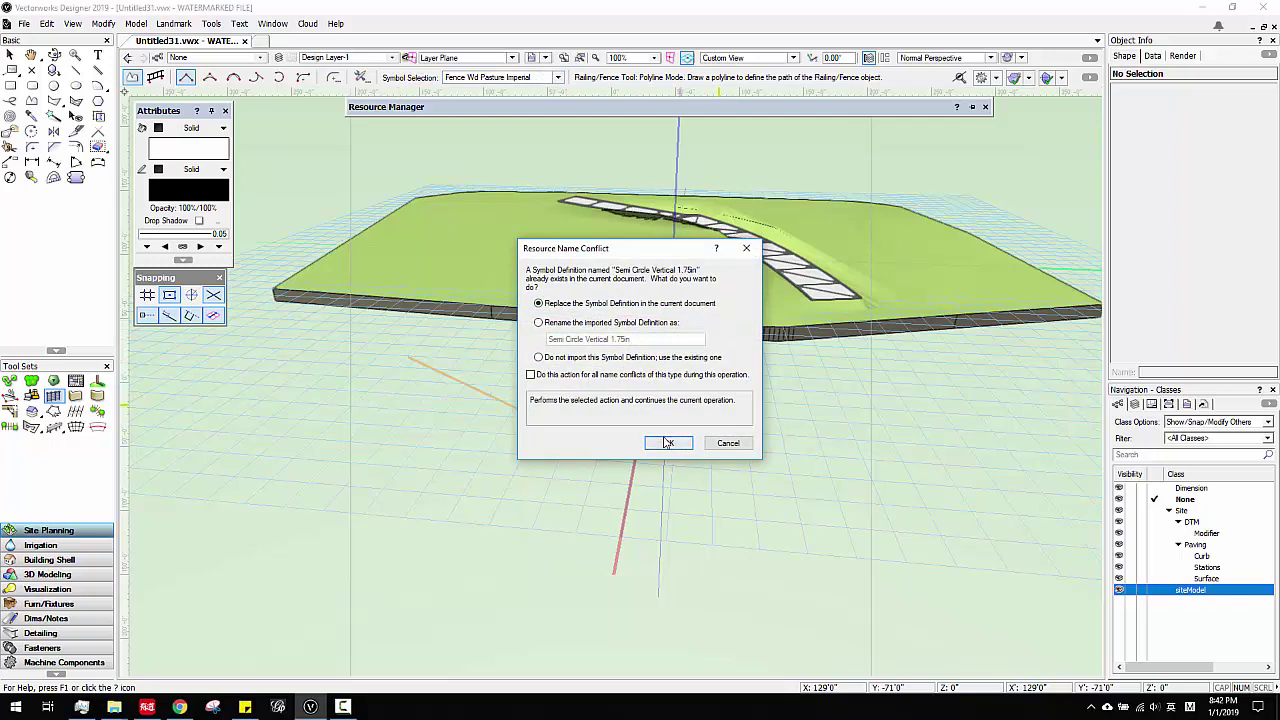
click(668, 443)
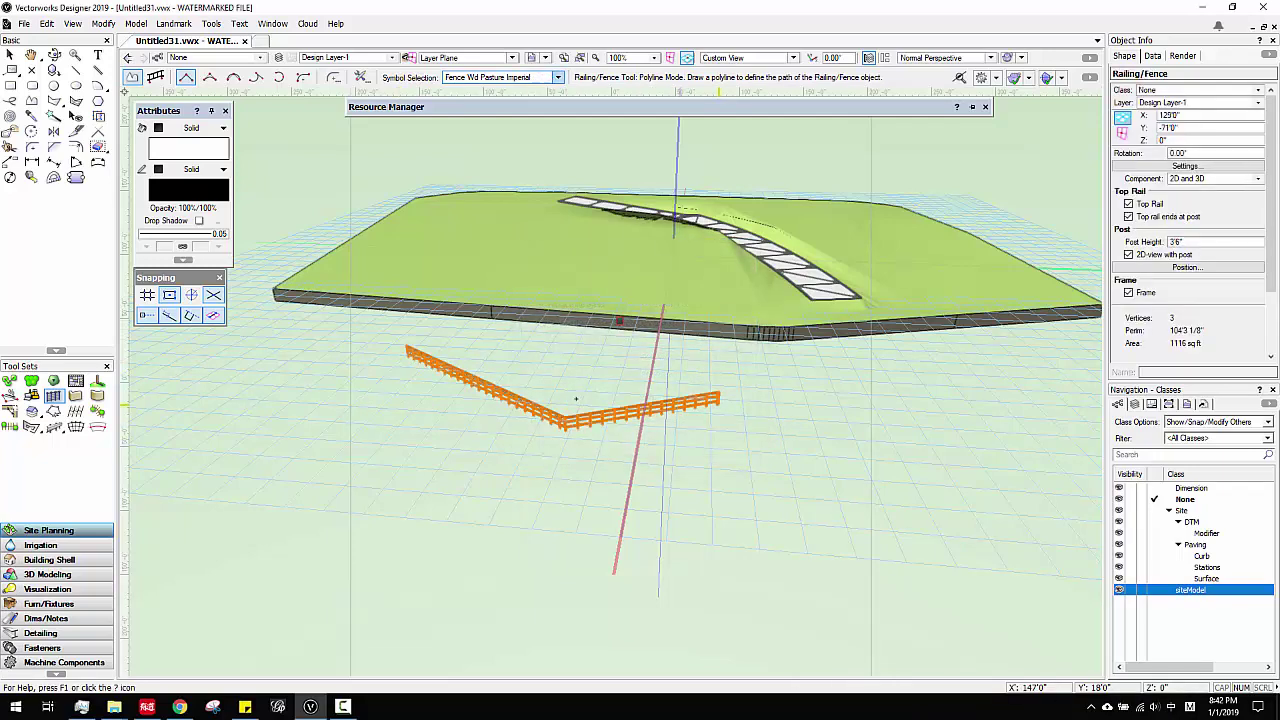
scroll(576, 399, up, 5)
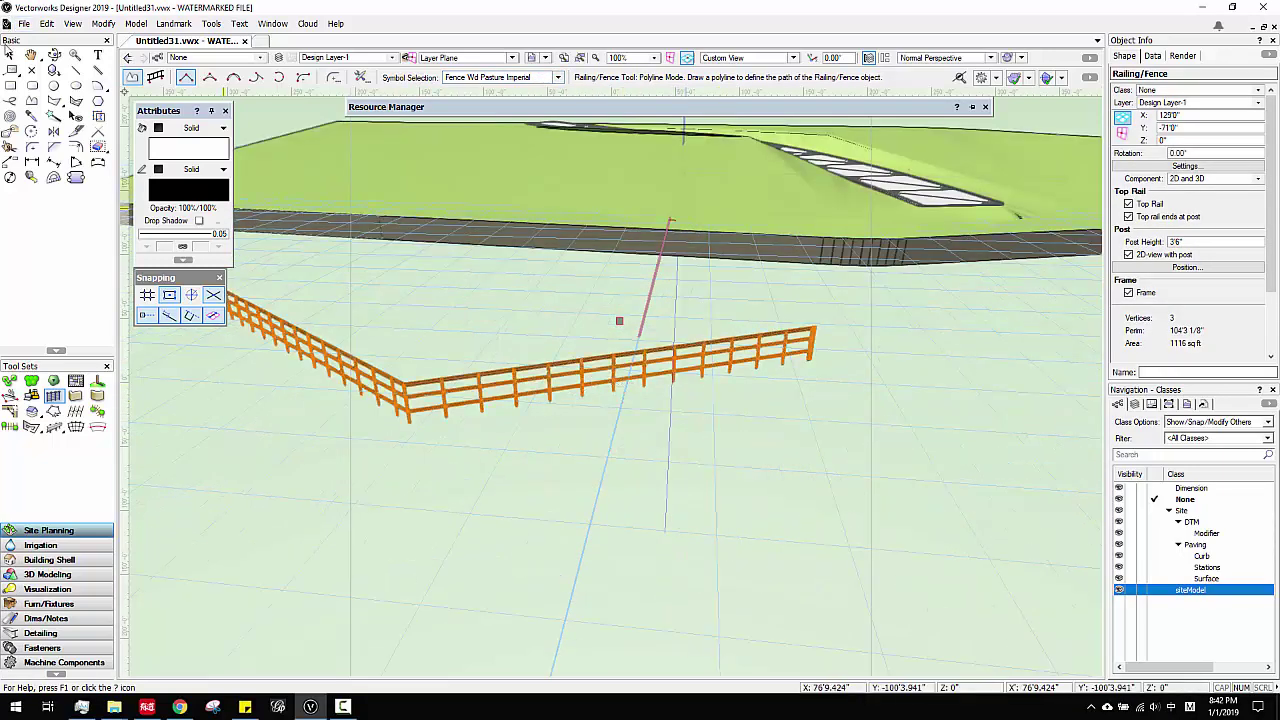
click(9, 54)
scroll(711, 405, up, 2)
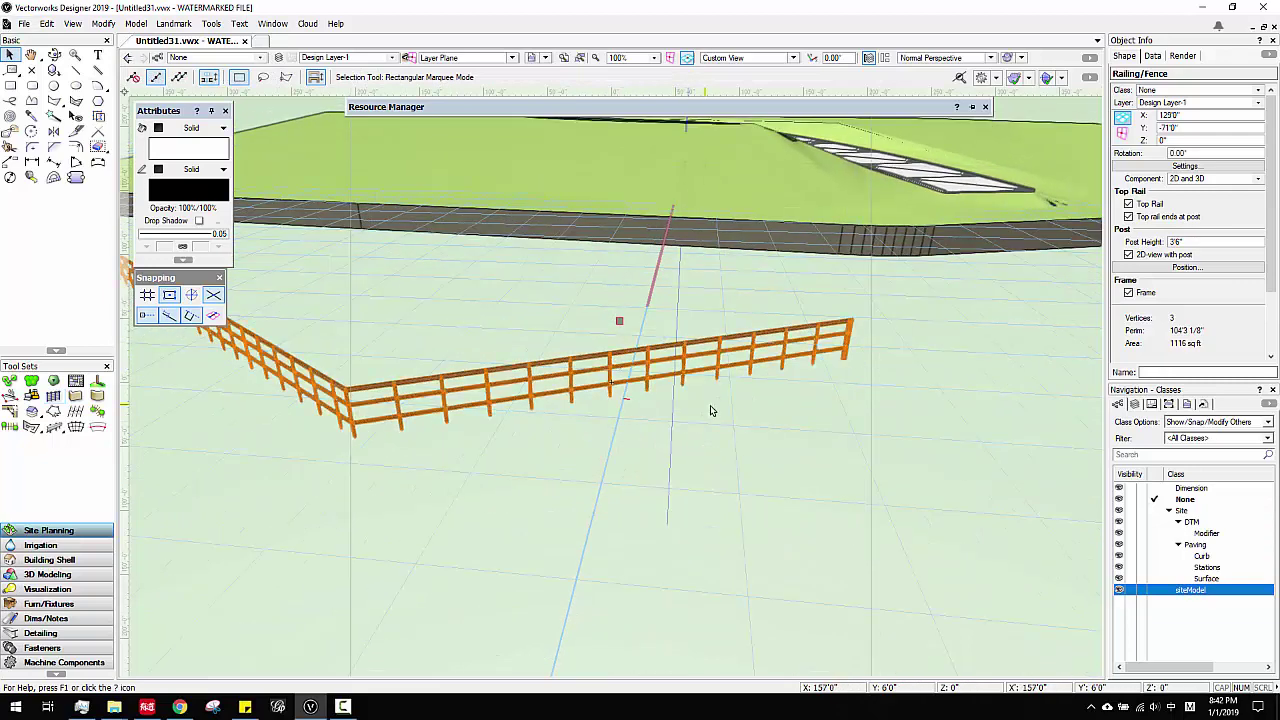
Step: Draw a two-vertex Fence Wd Pasture Imperial fence about 42 feet long along the roadway's upper section, using 3D Line mode
click(677, 411)
scroll(517, 401, down, 4)
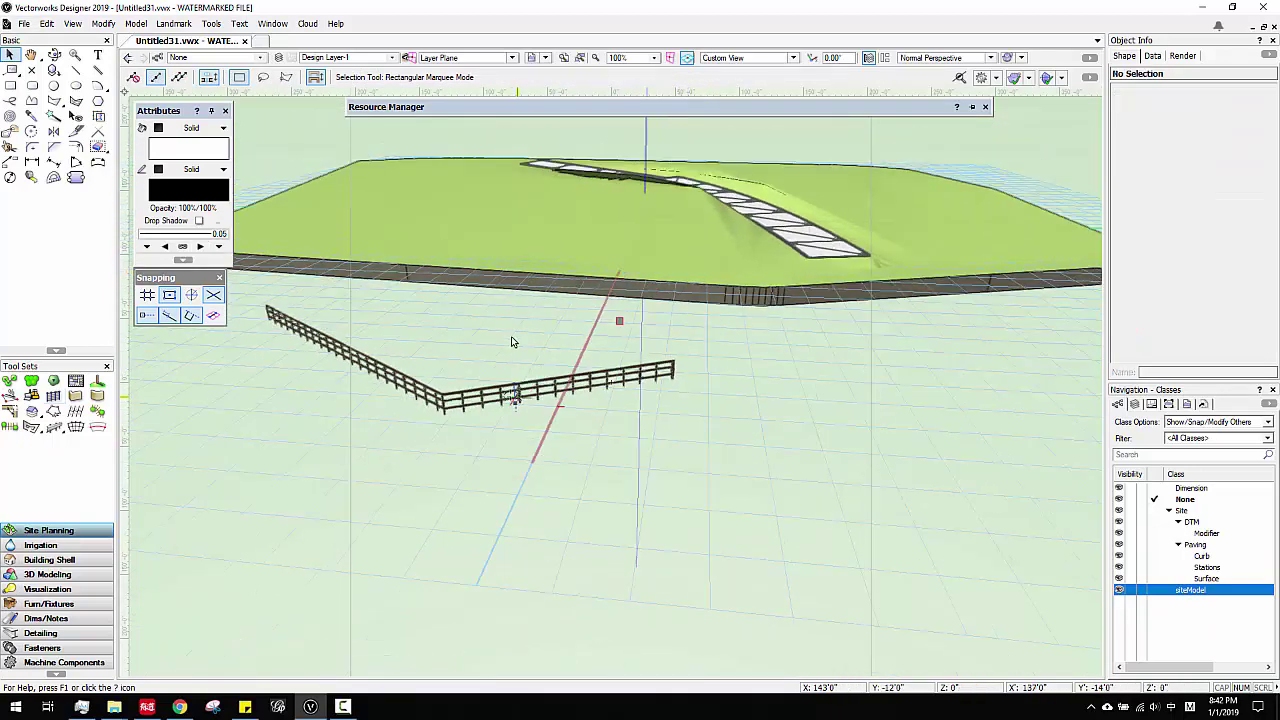
middle_drag(512, 341, 544, 485)
middle_drag(543, 279, 428, 421)
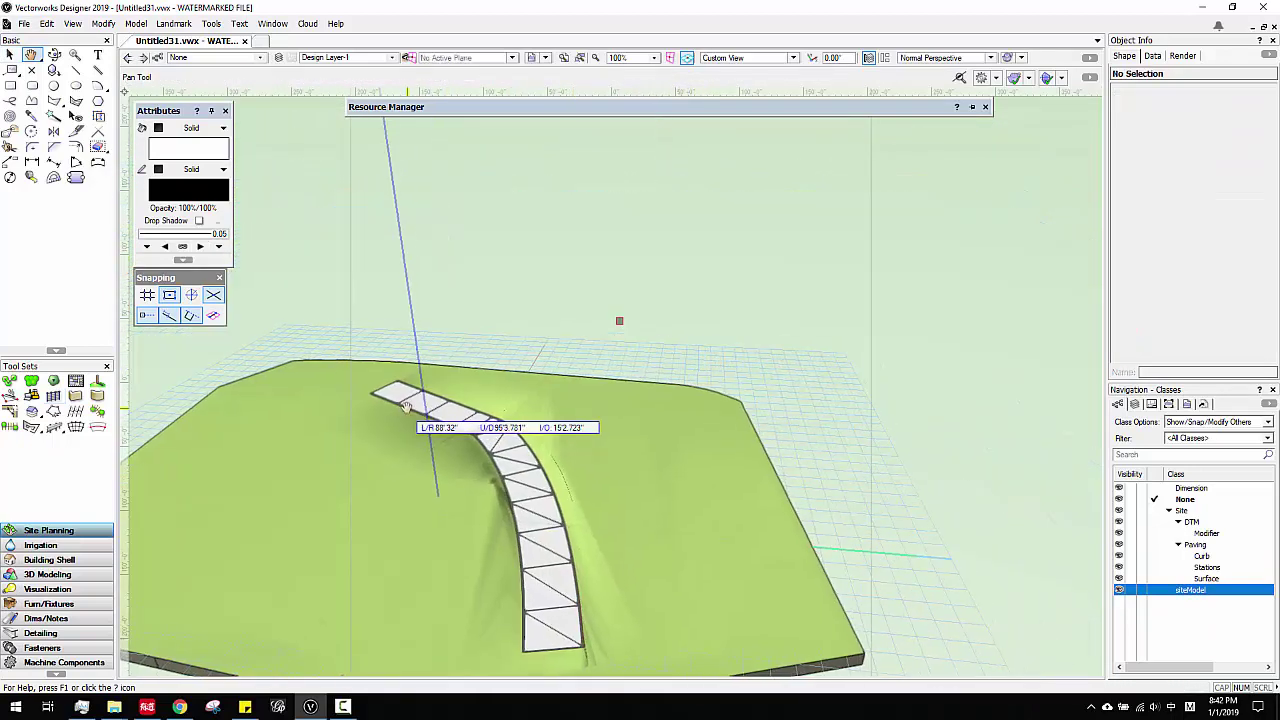
scroll(416, 413, up, 3)
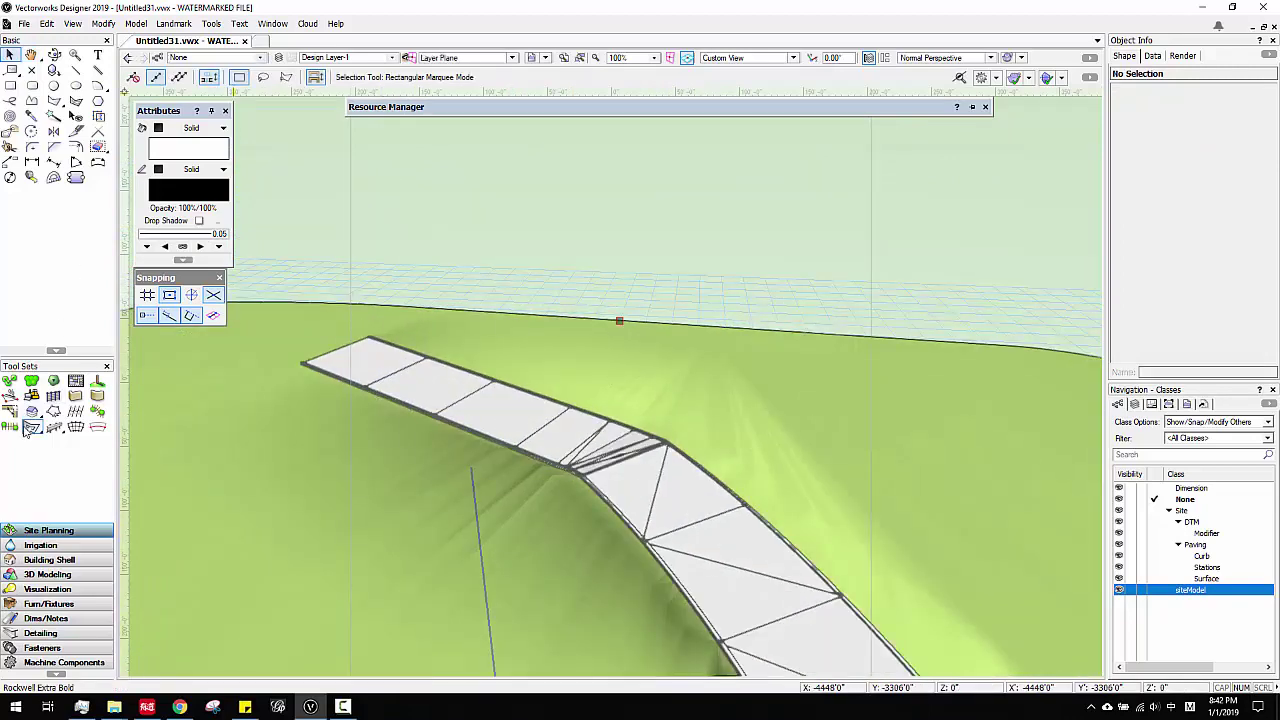
click(53, 397)
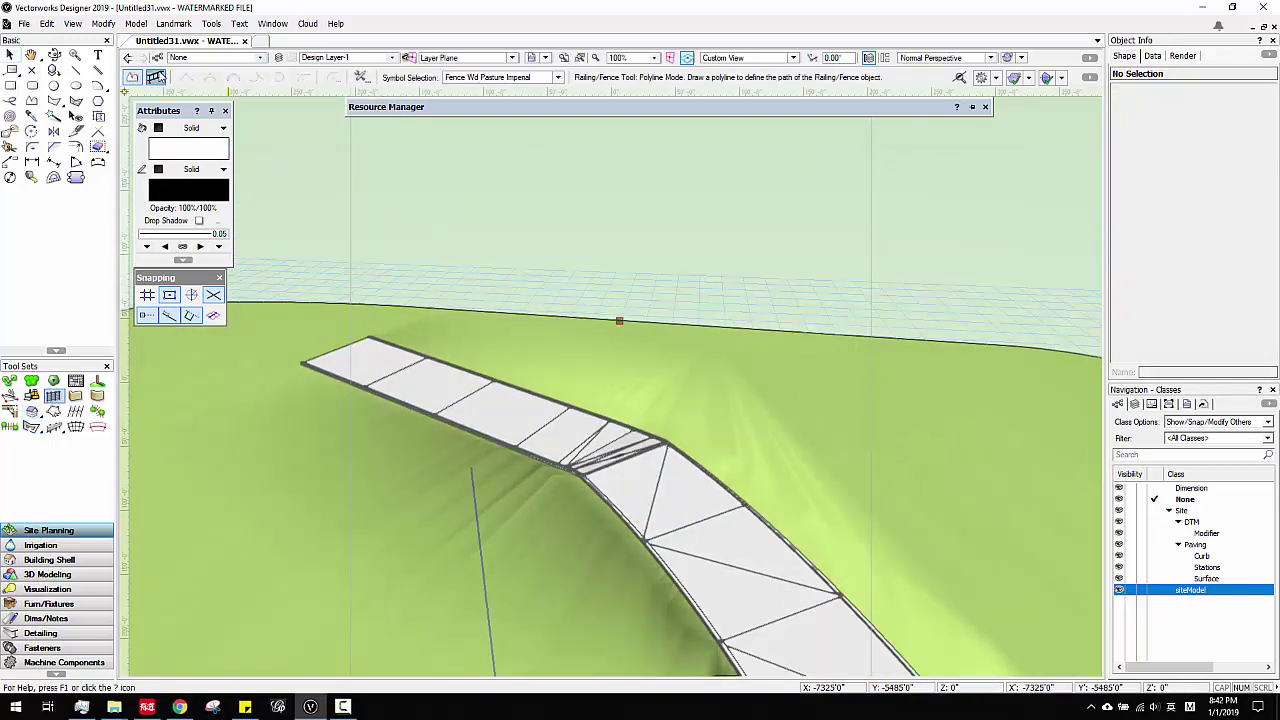
click(155, 77)
click(330, 358)
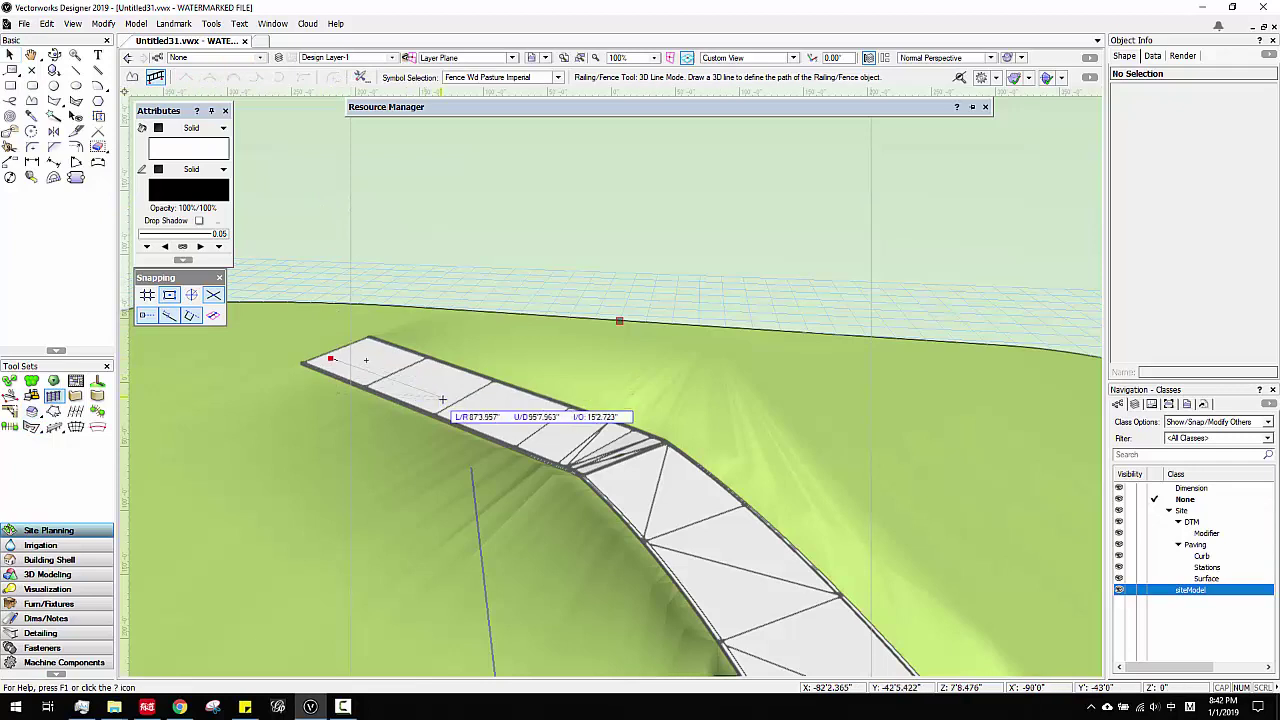
double_click(452, 418)
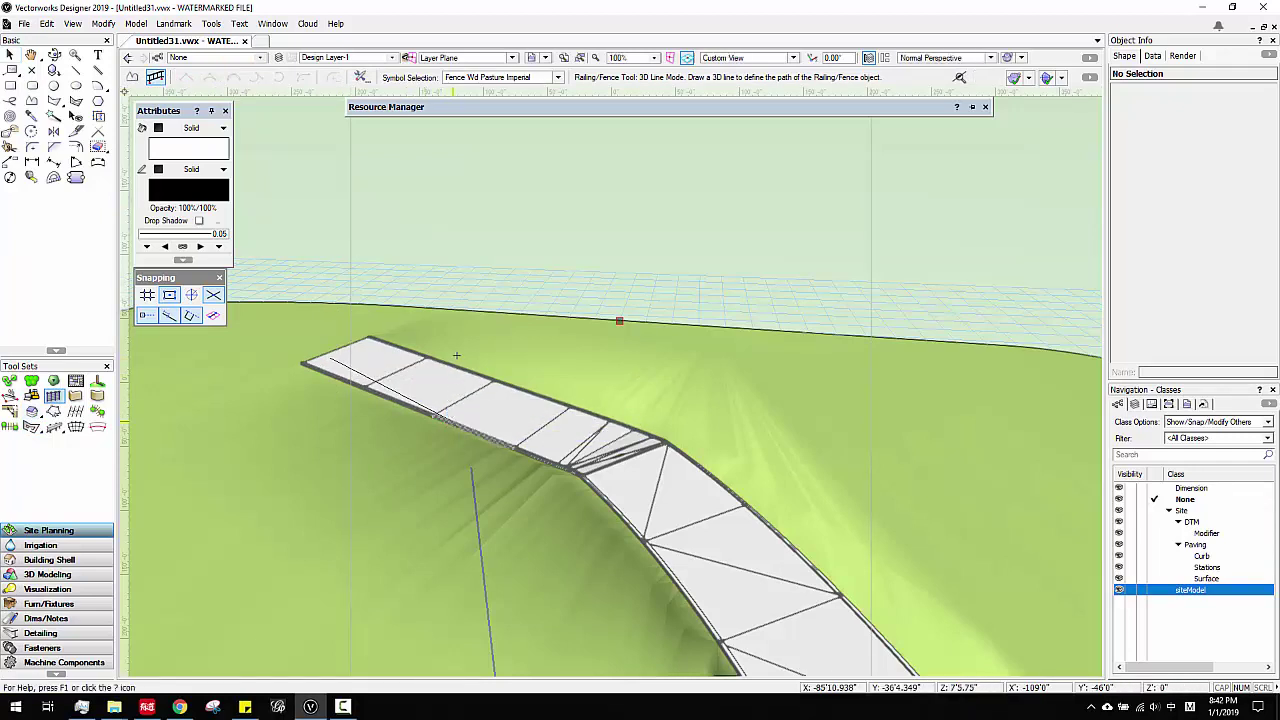
scroll(446, 436, up, 3)
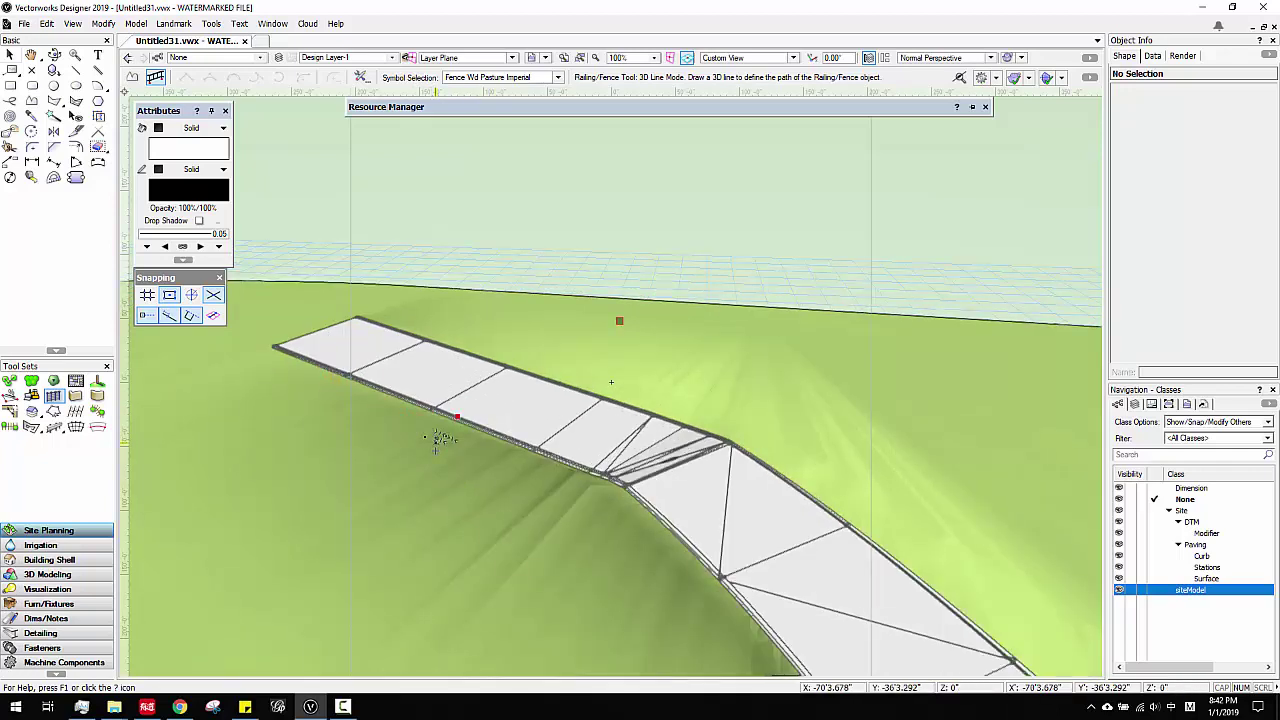
Step: Undo the last view change and the fence drawn along the roadway
key(ctrl+z)
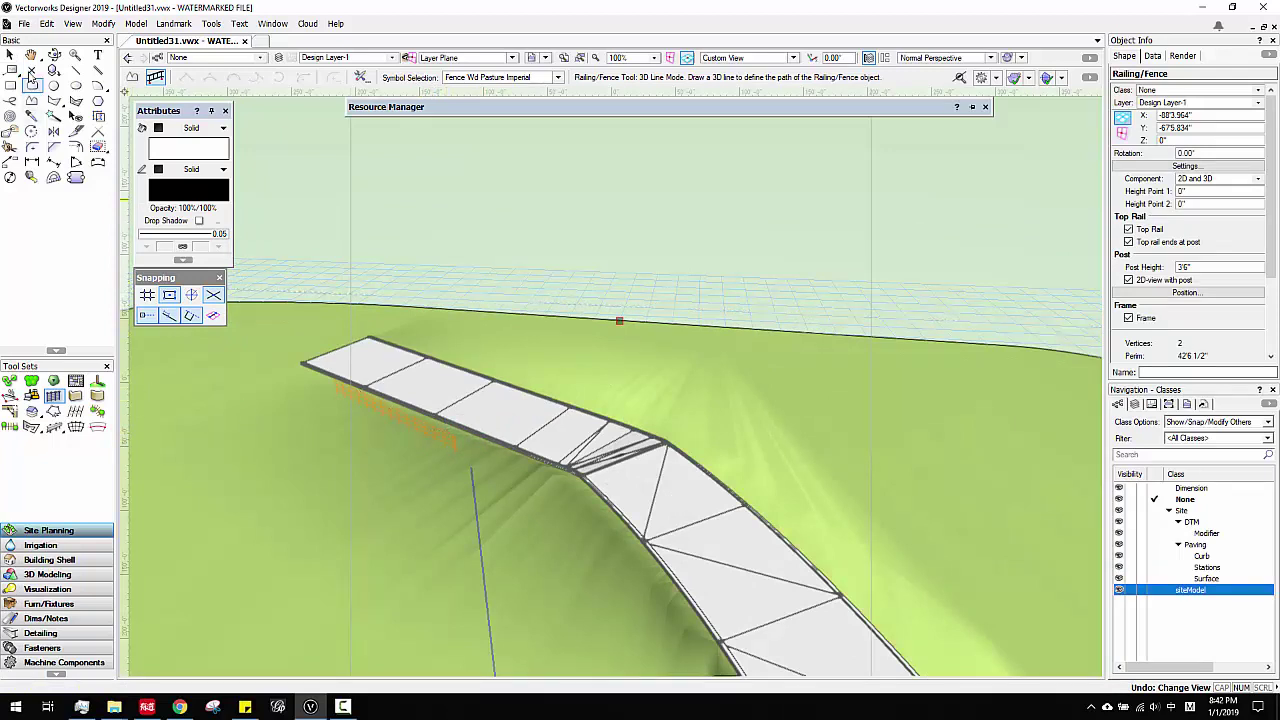
click(9, 56)
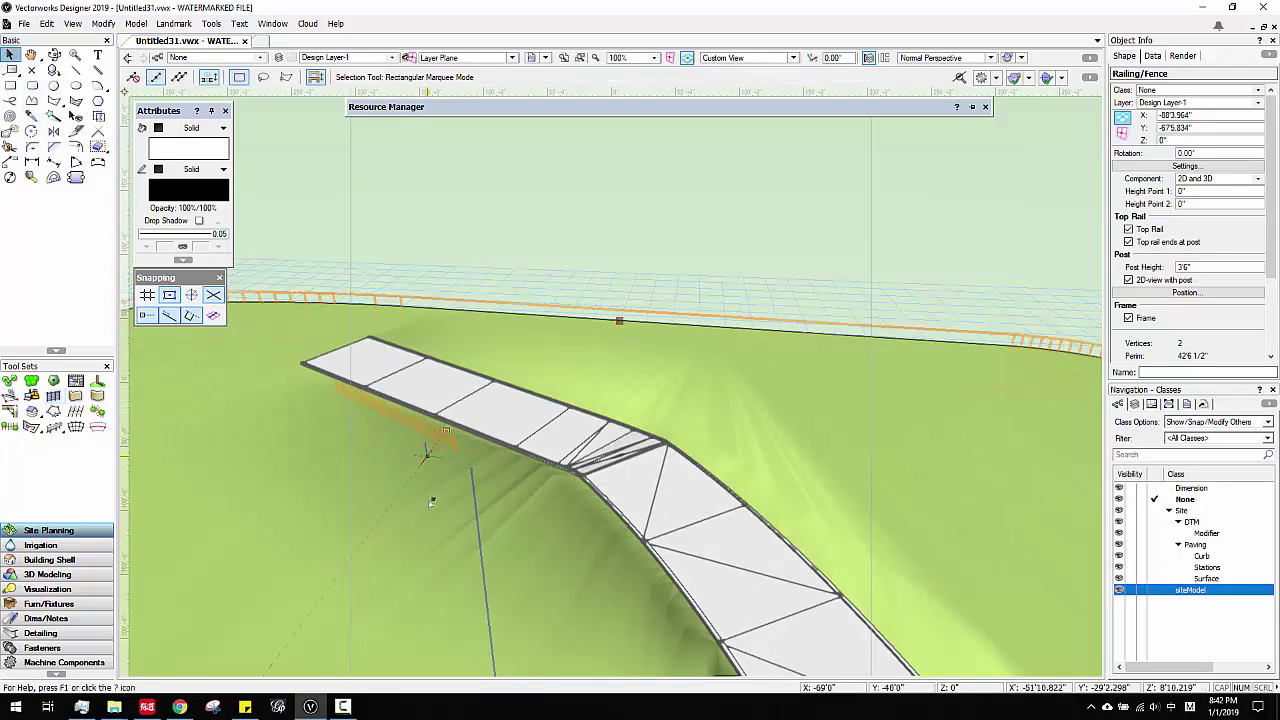
key(ctrl+z)
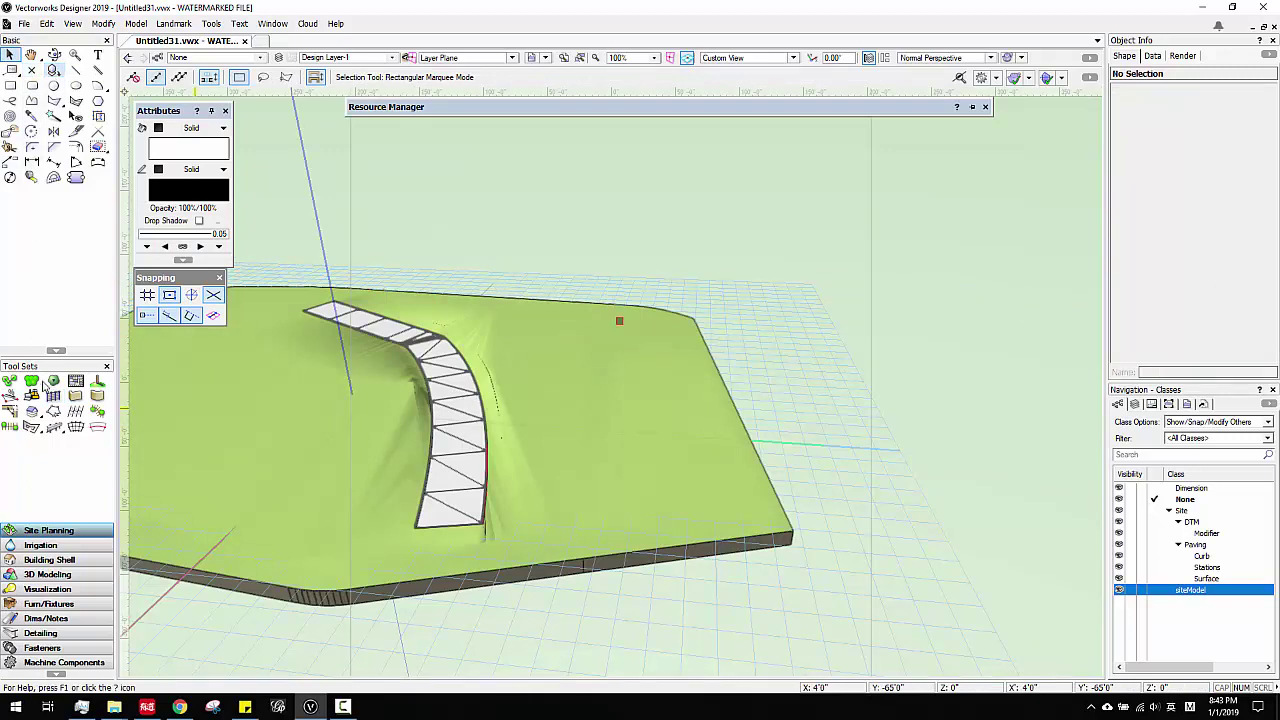
Step: Draw an S-shaped NURBS curve about 205 feet long through five interpolation points on the terrain beside the roadway
click(58, 574)
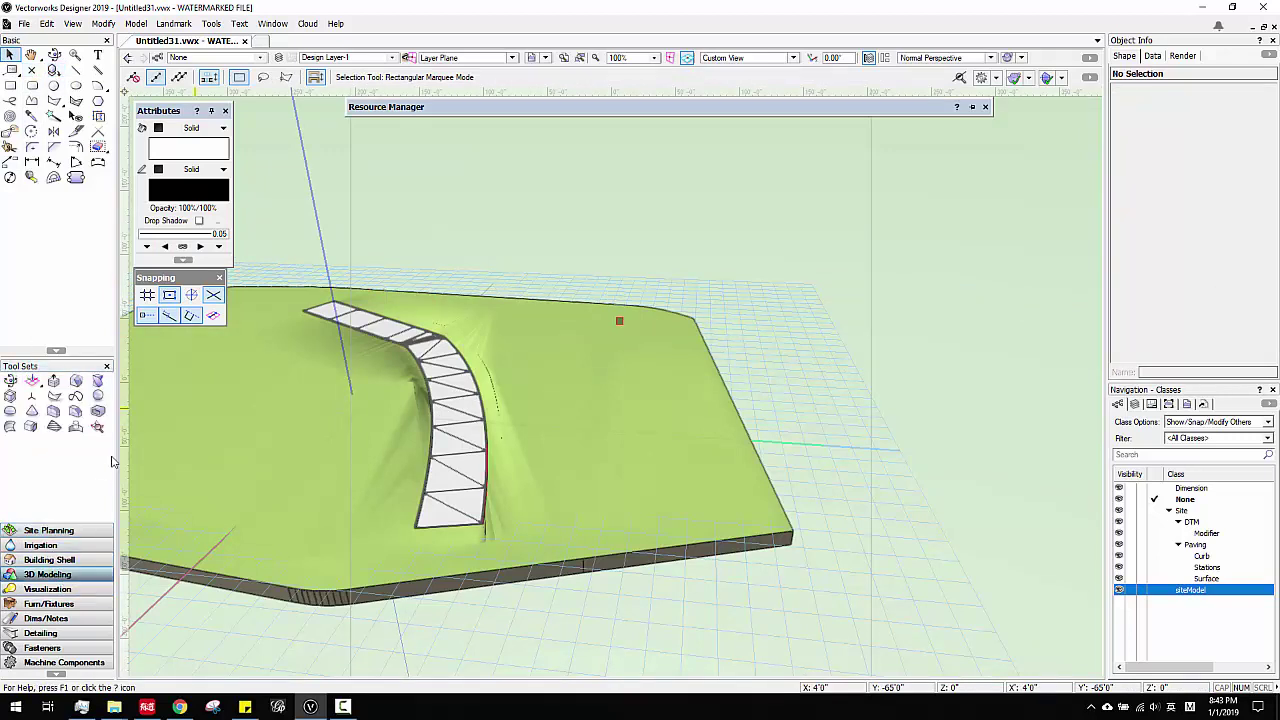
click(76, 396)
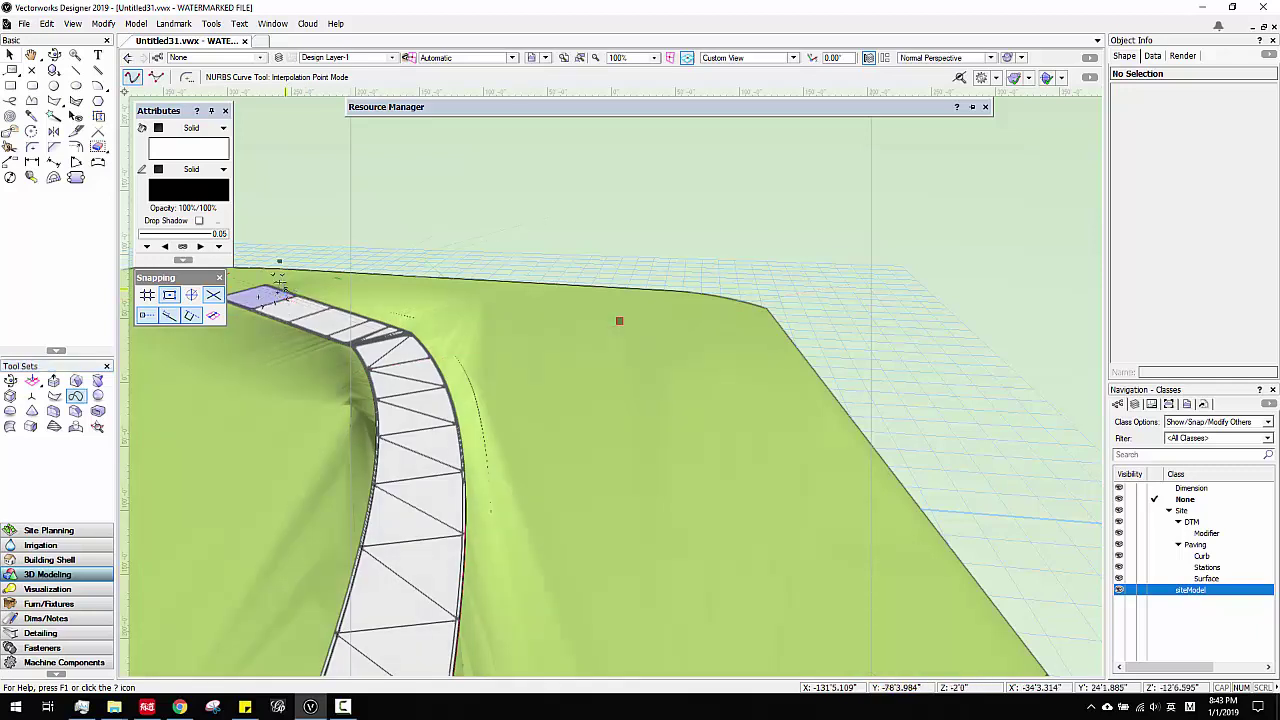
click(405, 292)
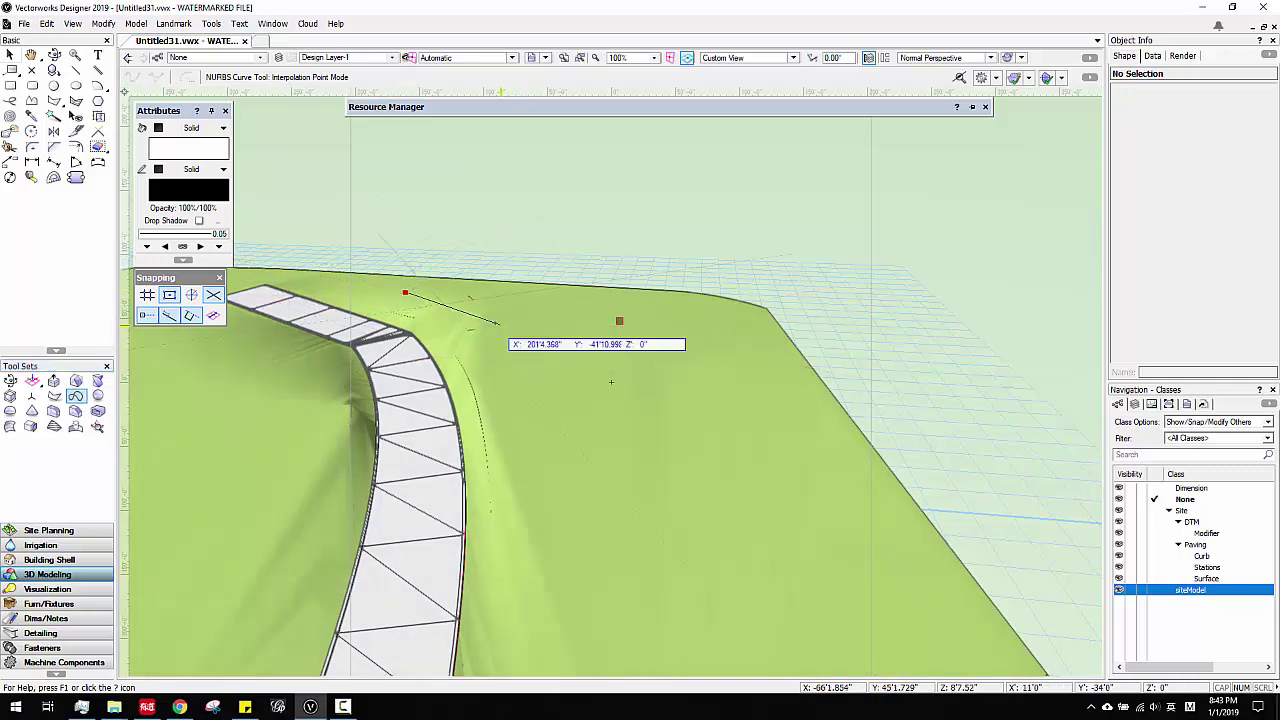
click(483, 316)
click(587, 471)
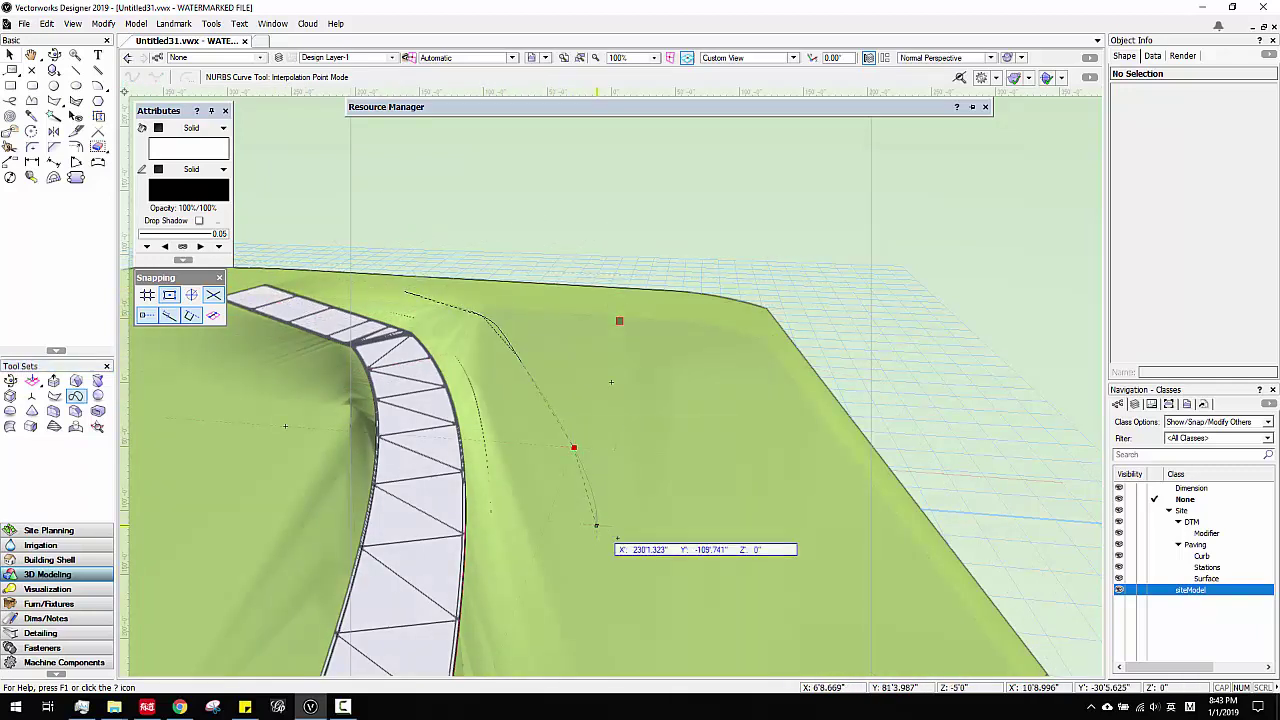
click(635, 545)
double_click(825, 566)
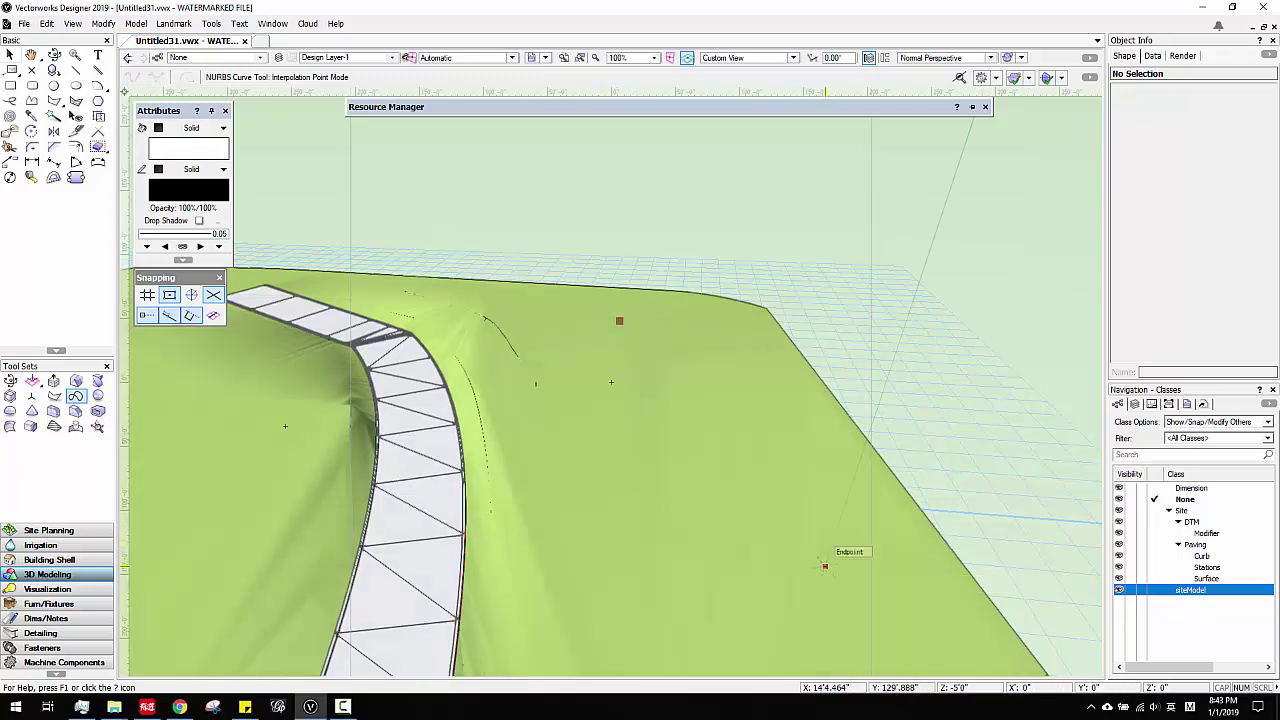
click(10, 54)
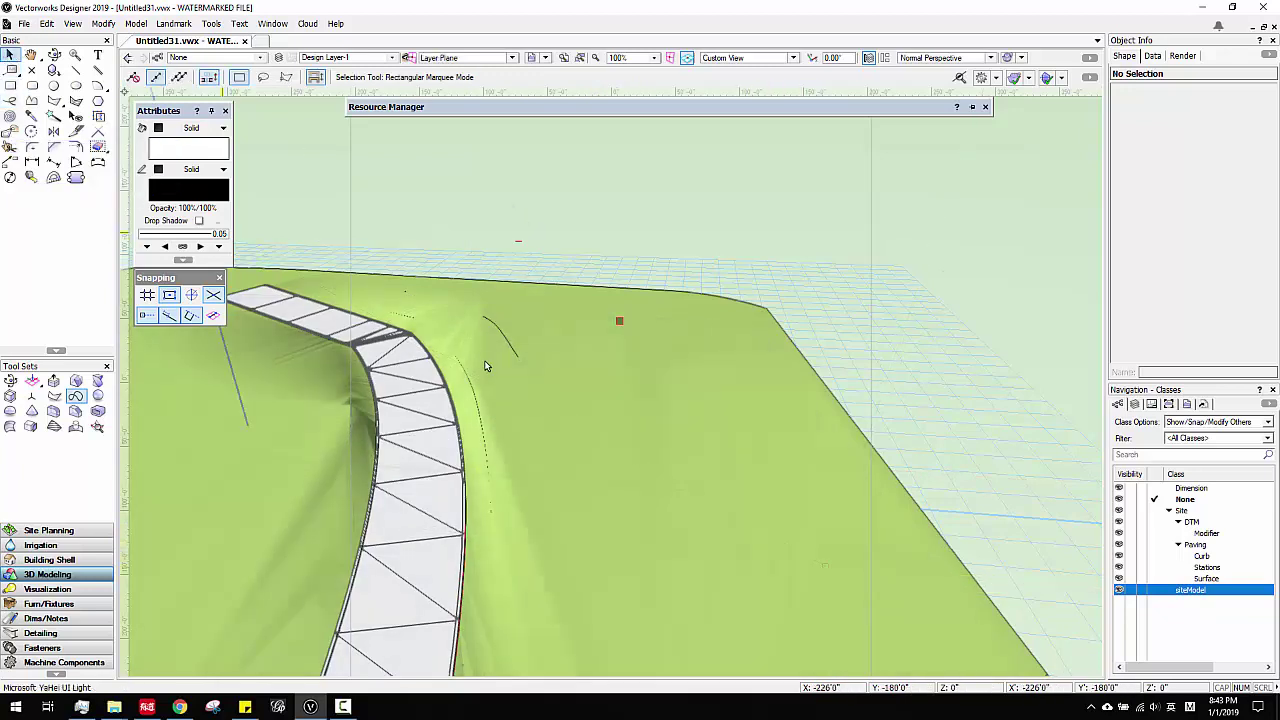
Step: Select the NURBS curve and hide the siteModel class to examine the curve's full shape beside the roadway
click(500, 330)
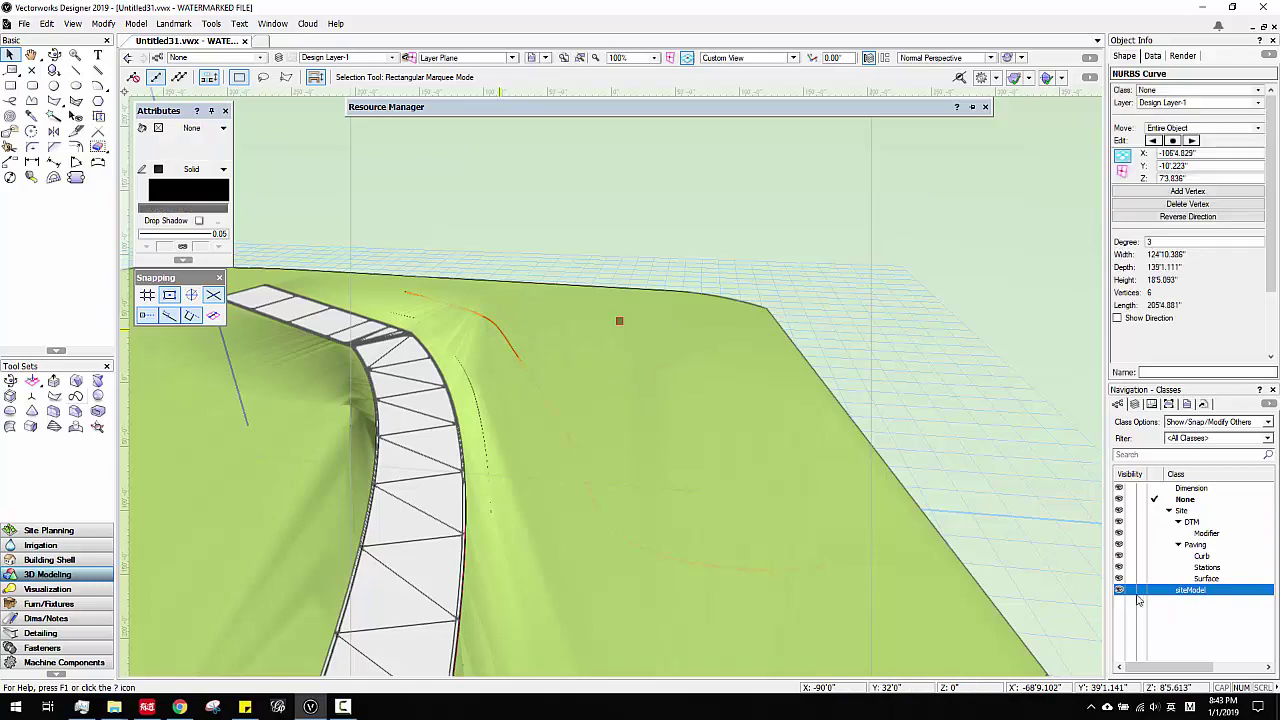
scroll(566, 335, down, 2)
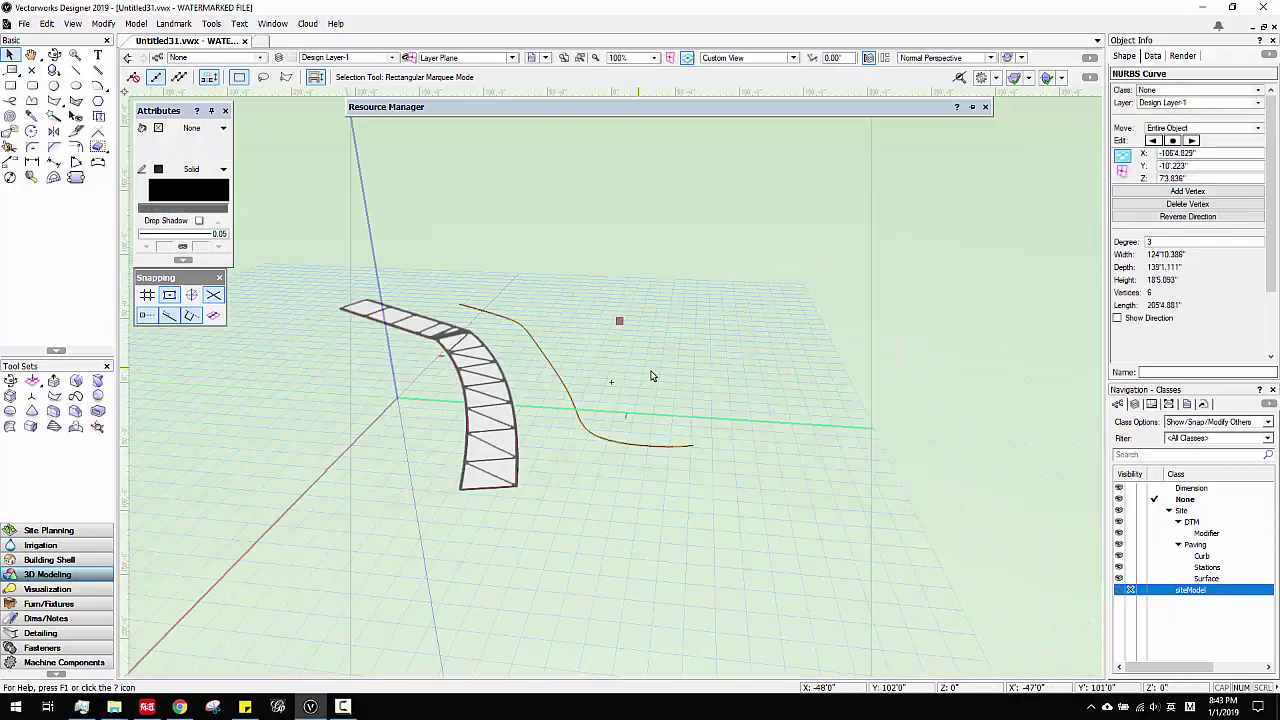
ctrl+middle_drag(652, 375, 640, 423)
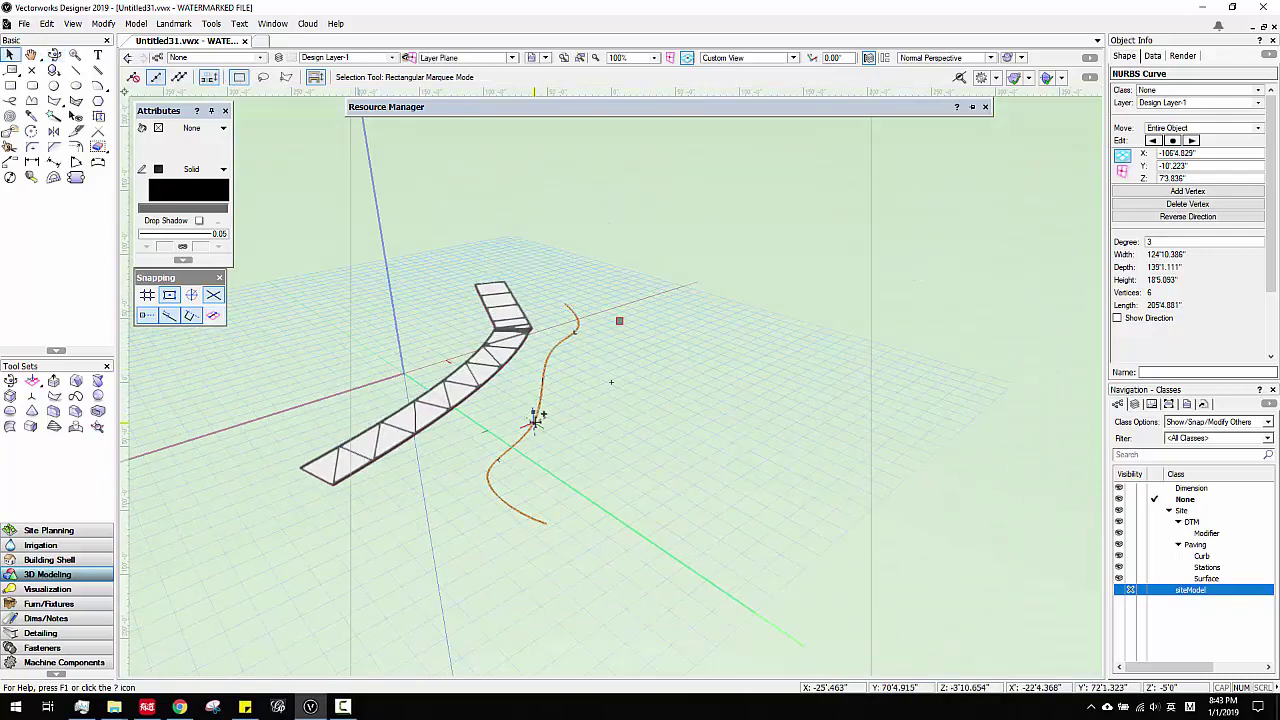
scroll(533, 422, up, 2)
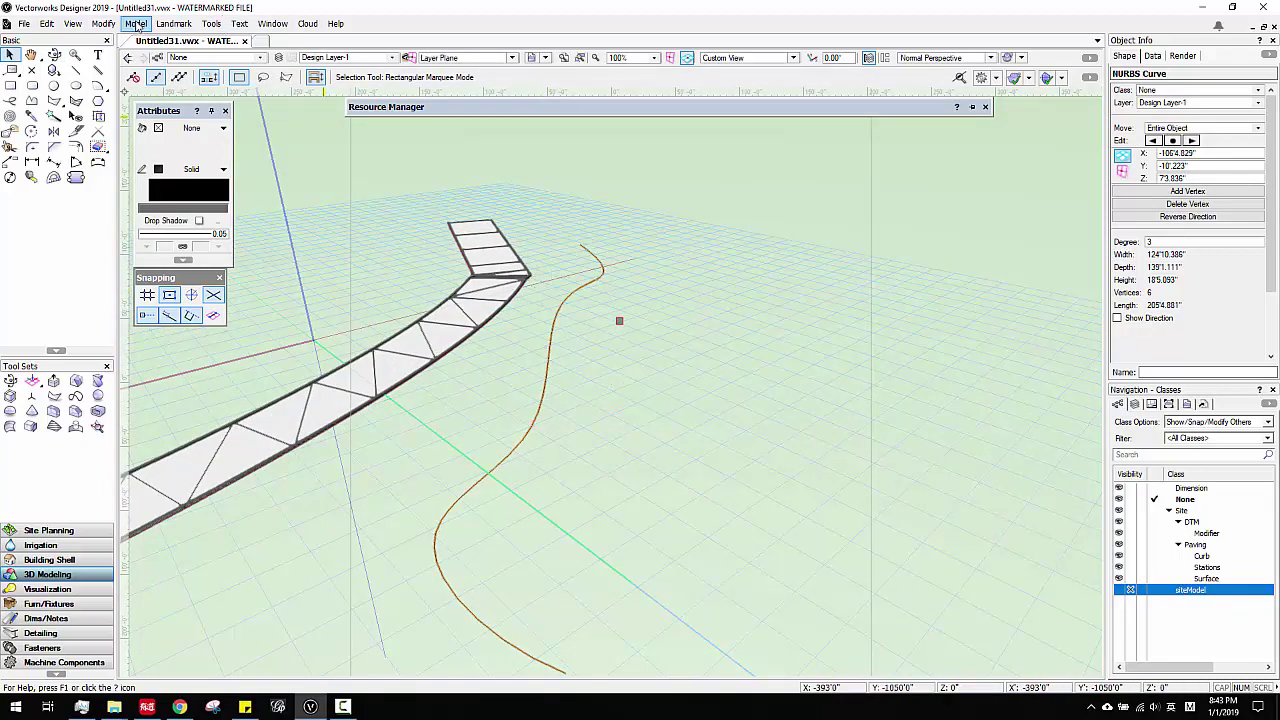
Step: Search the symbol libraries for "post" and make SiteLight Traditional 03 TopPost the active symbol
click(53, 72)
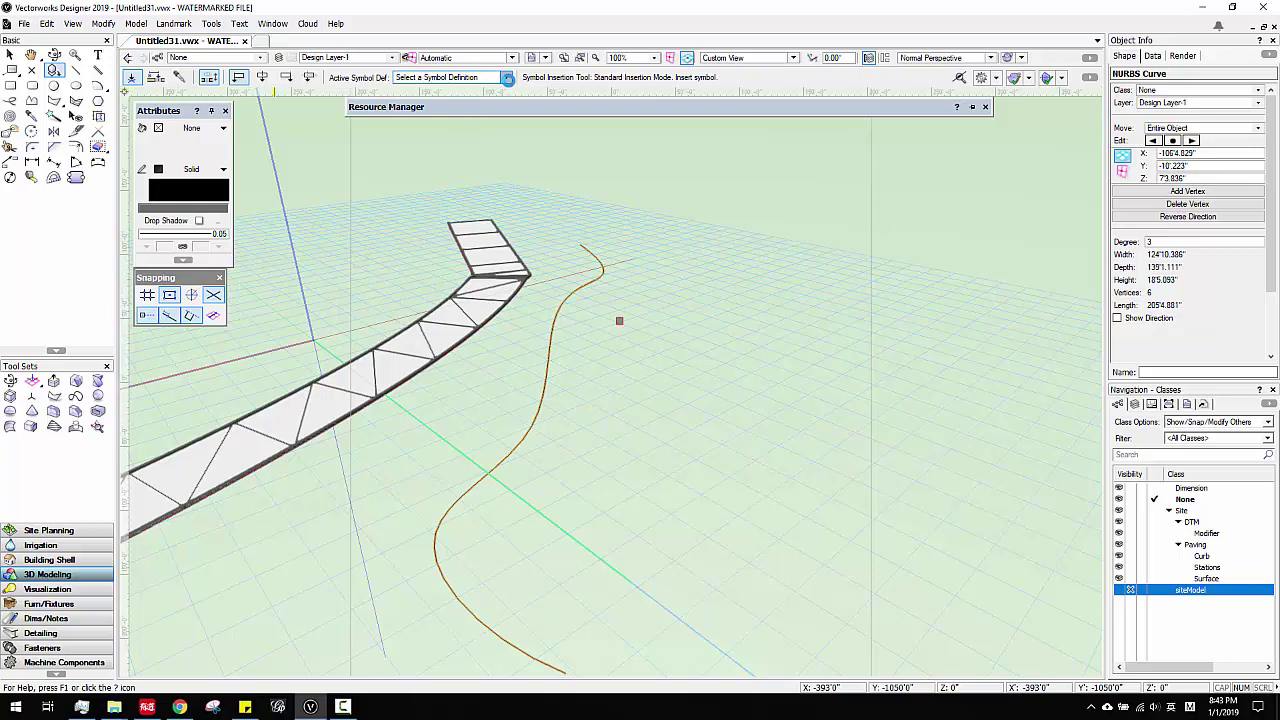
click(506, 78)
click(745, 95)
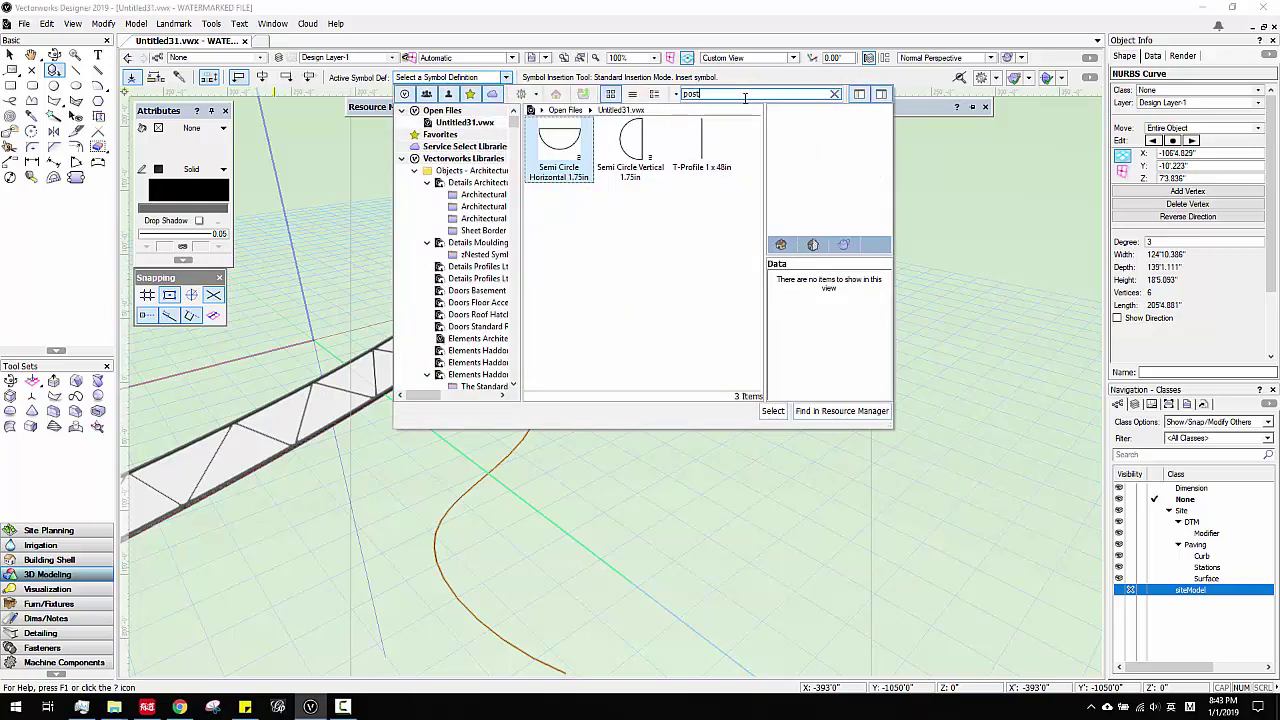
scroll(676, 305, down, 10)
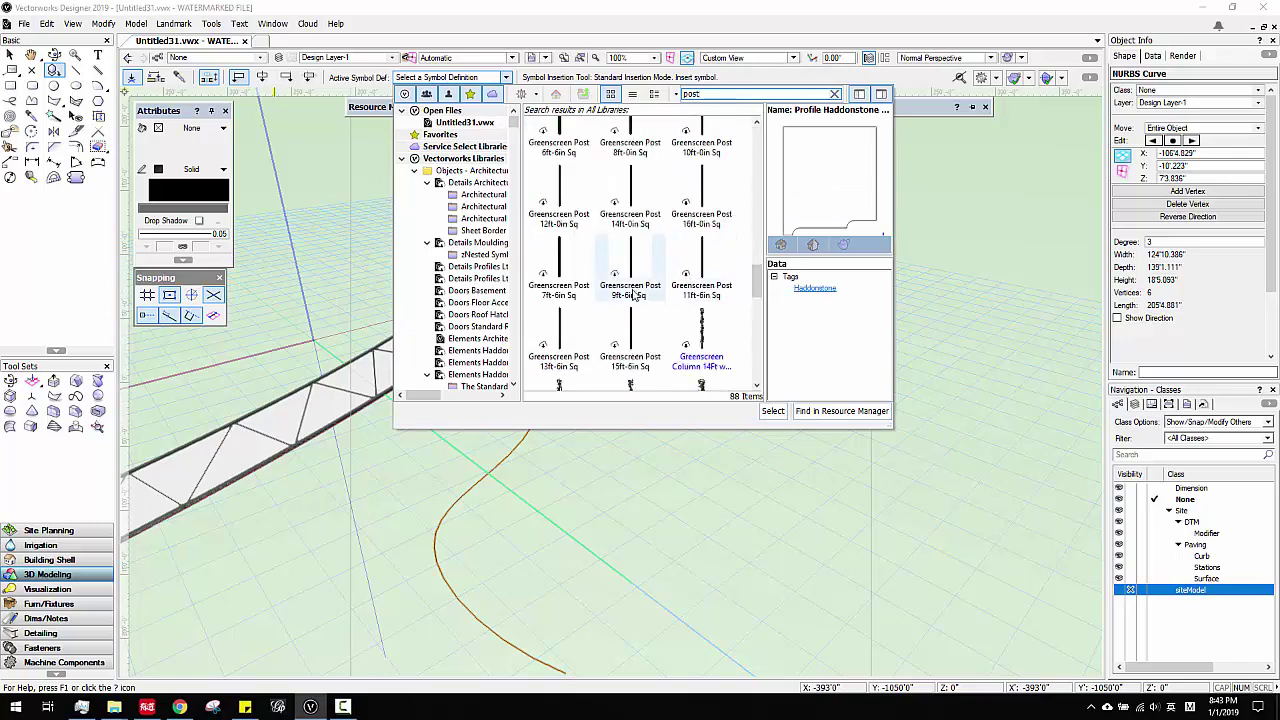
scroll(645, 280, up, 2)
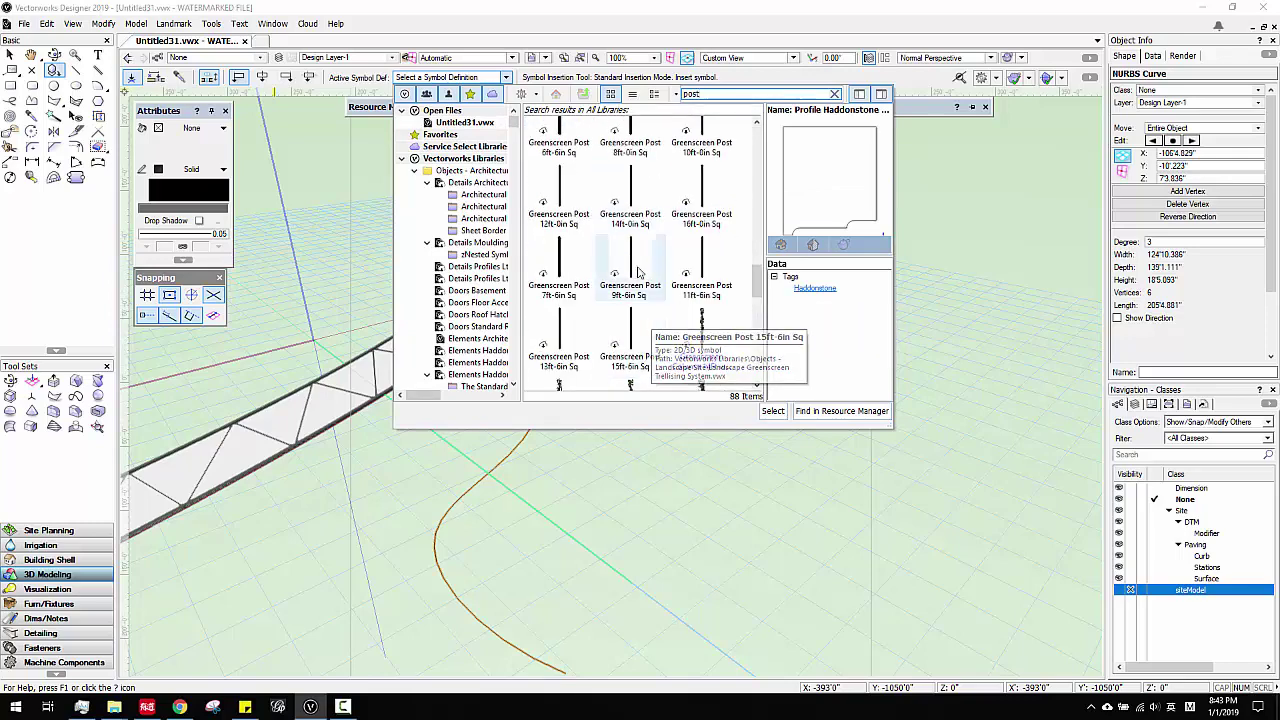
click(635, 268)
scroll(650, 260, down, 8)
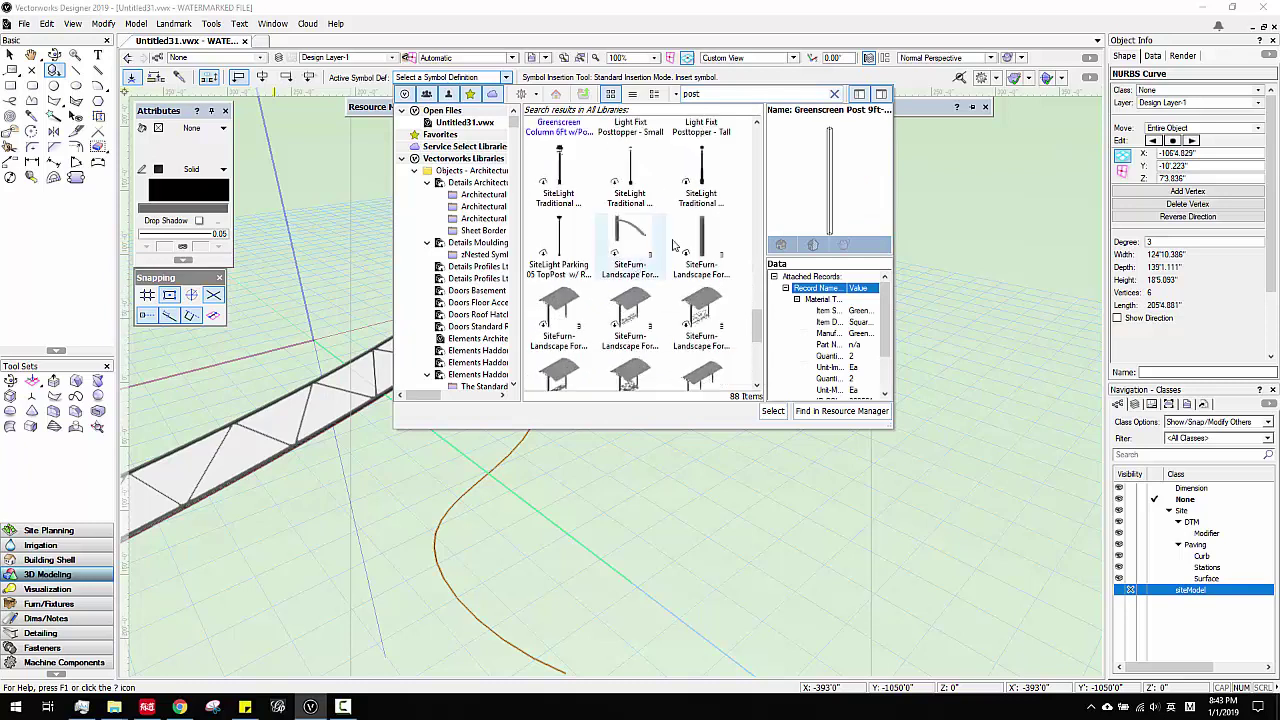
click(630, 180)
click(779, 412)
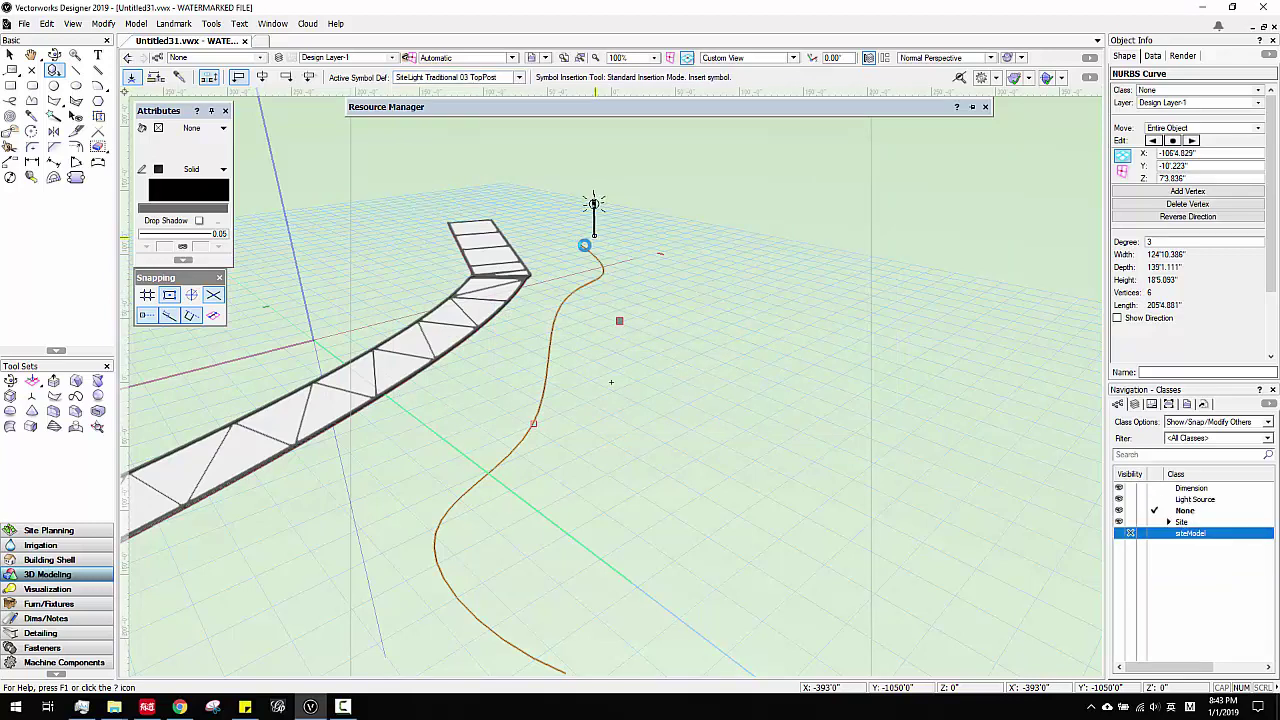
Step: Insert the SiteLight Traditional 03 TopPost symbol without rotation at the NURBS curve's far endpoint and clear the selection
scroll(588, 245, up, 2)
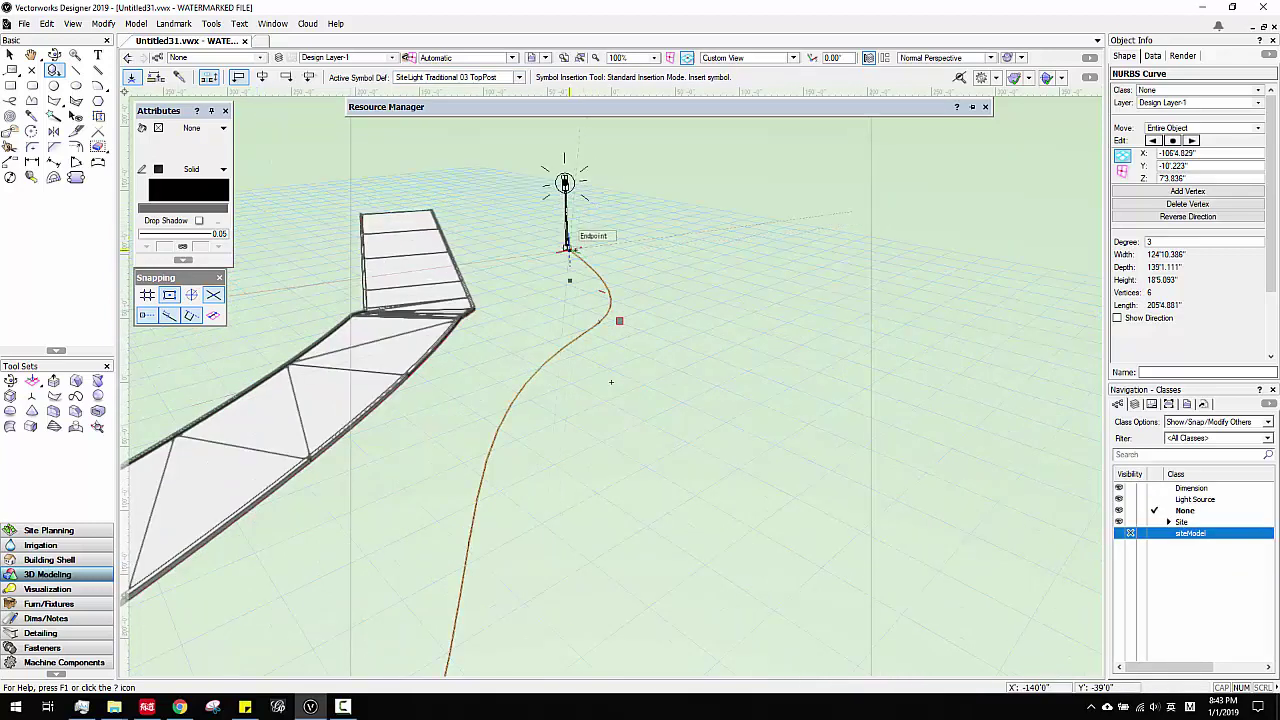
click(567, 248)
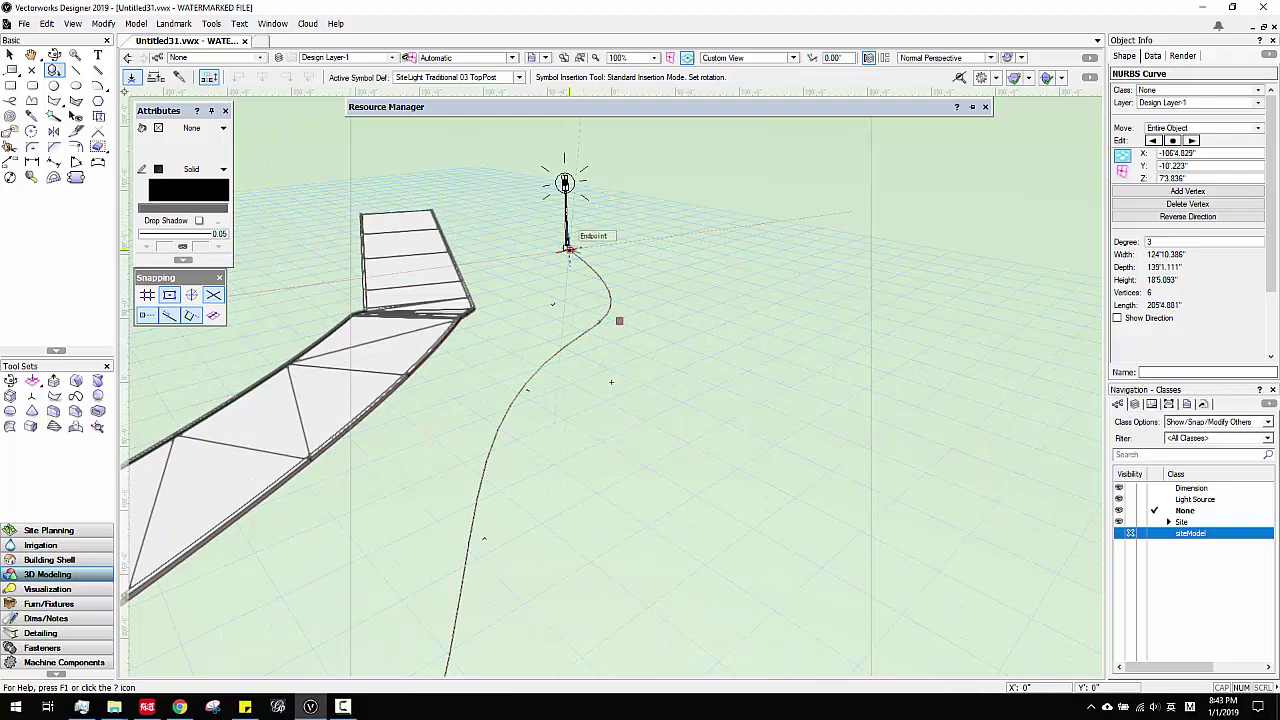
click(568, 250)
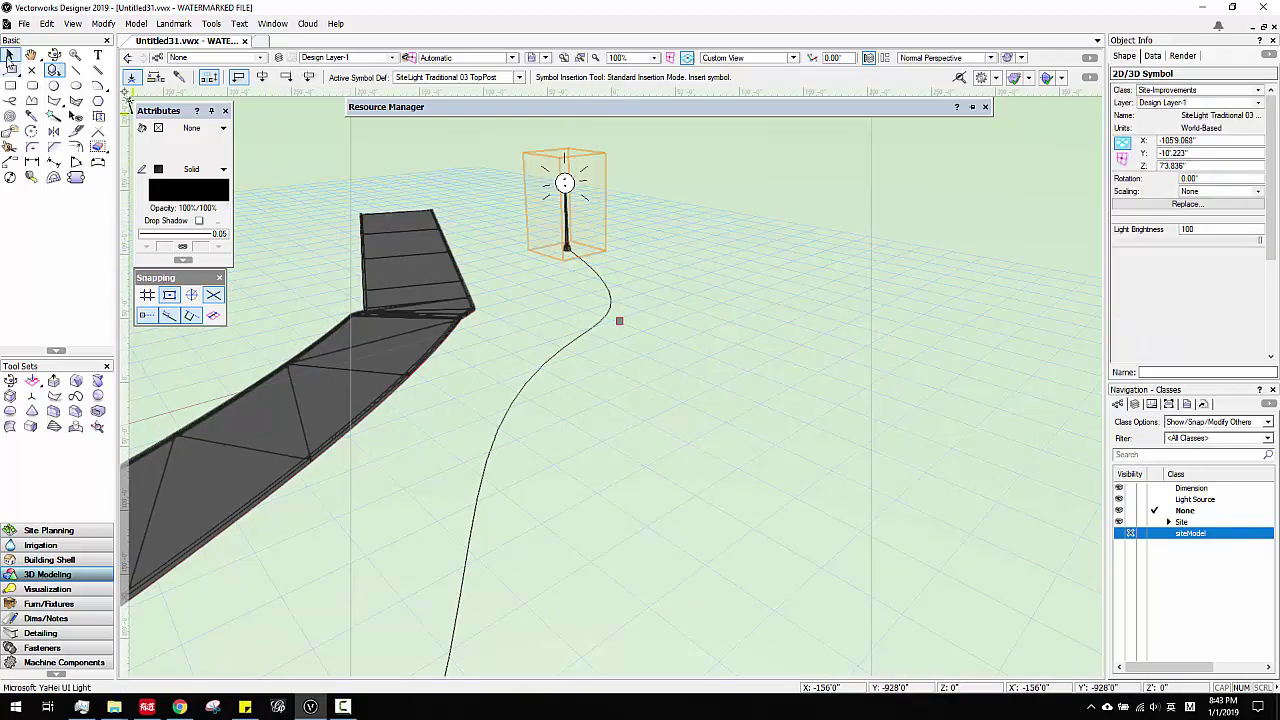
click(8, 57)
click(667, 243)
Step: Set up Duplicate Along Path for the light post with the NURBS curve as path and 5 duplicates, and preview it
scroll(667, 243, down, 3)
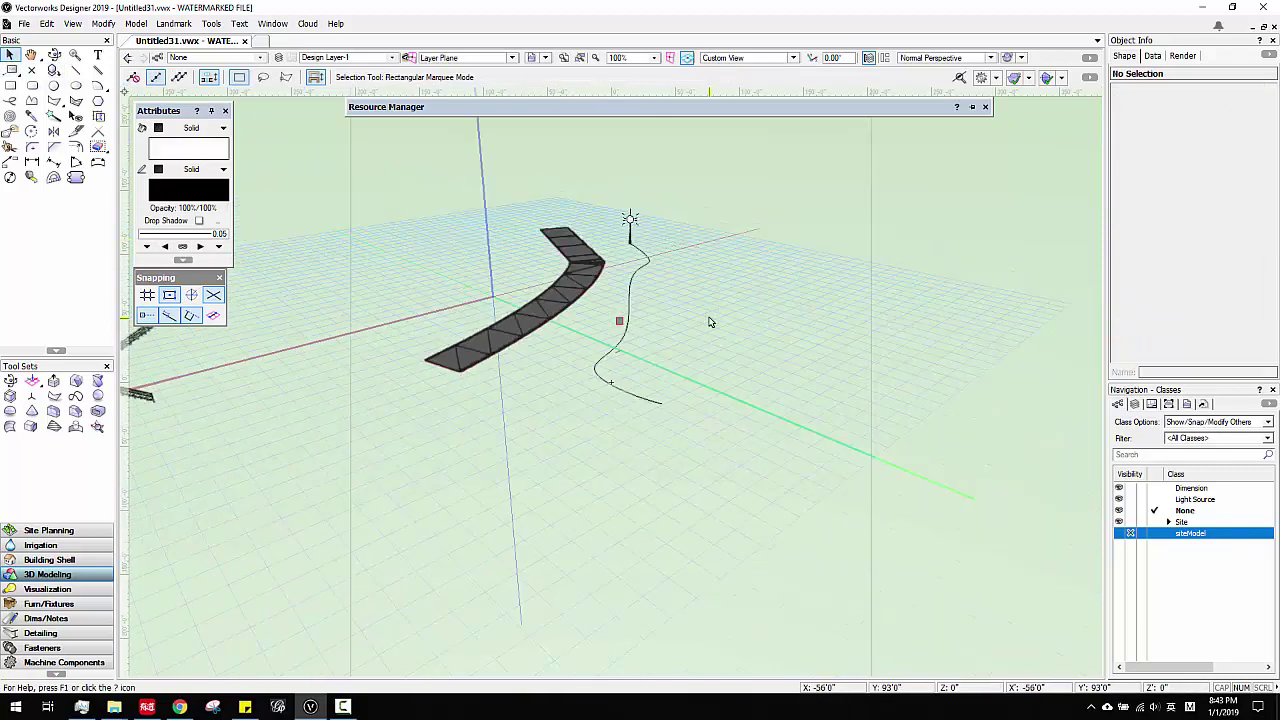
ctrl+middle_drag(709, 322, 660, 360)
click(46, 23)
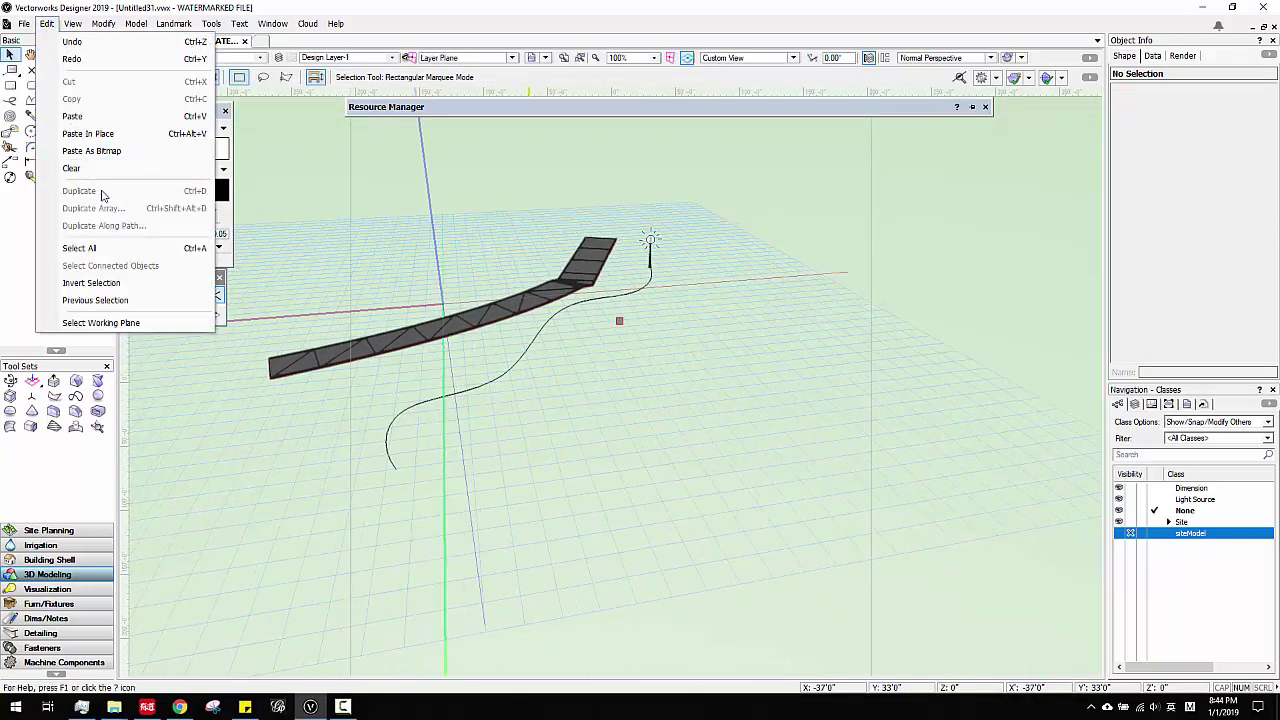
click(555, 314)
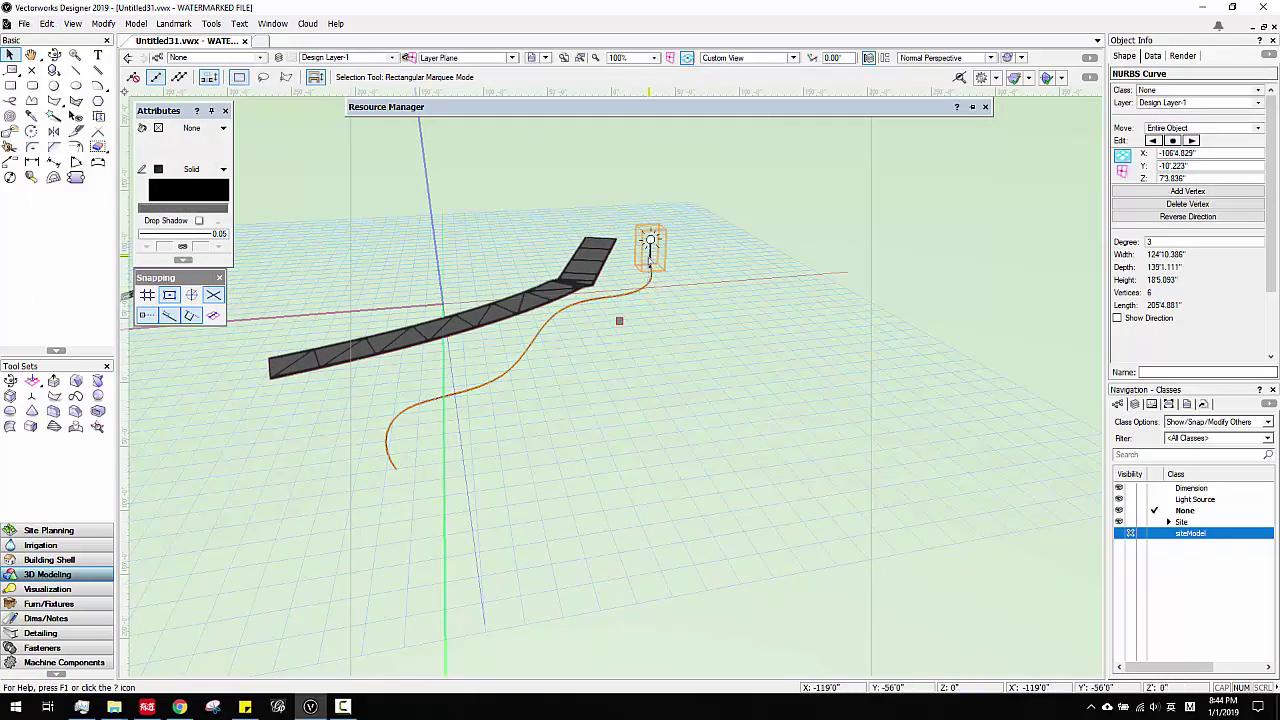
shift+click(650, 248)
click(46, 25)
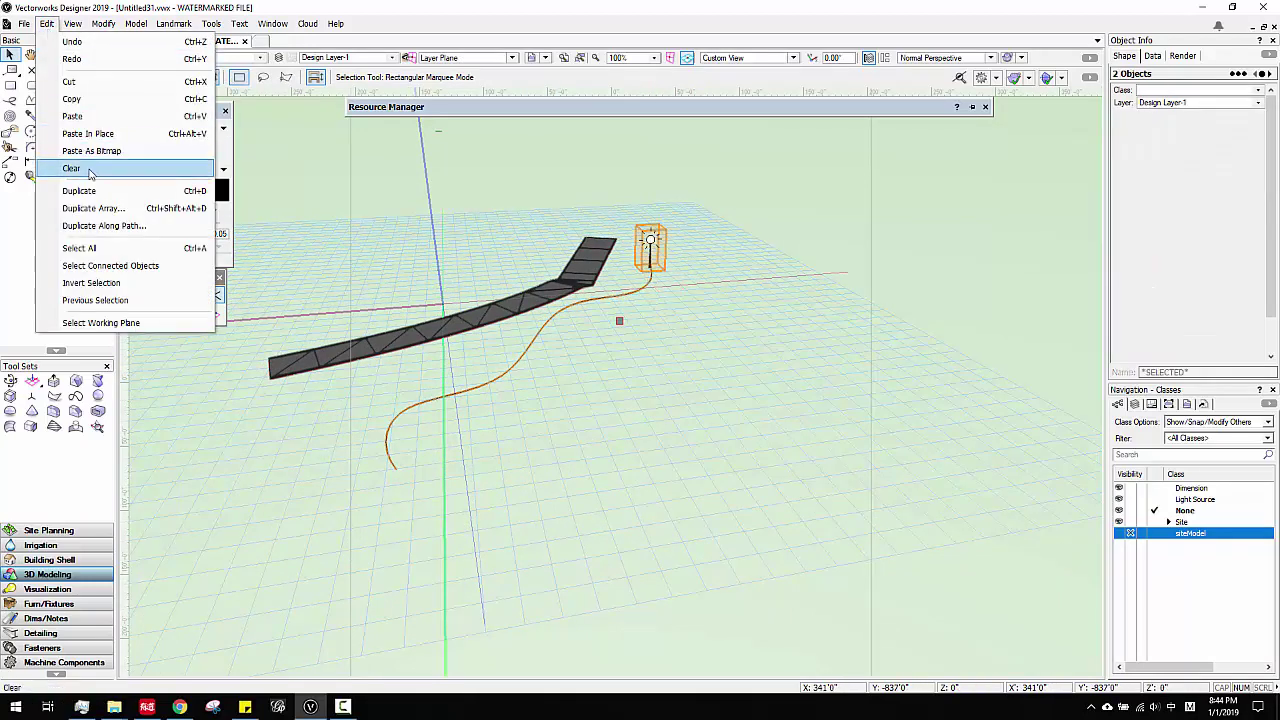
click(117, 228)
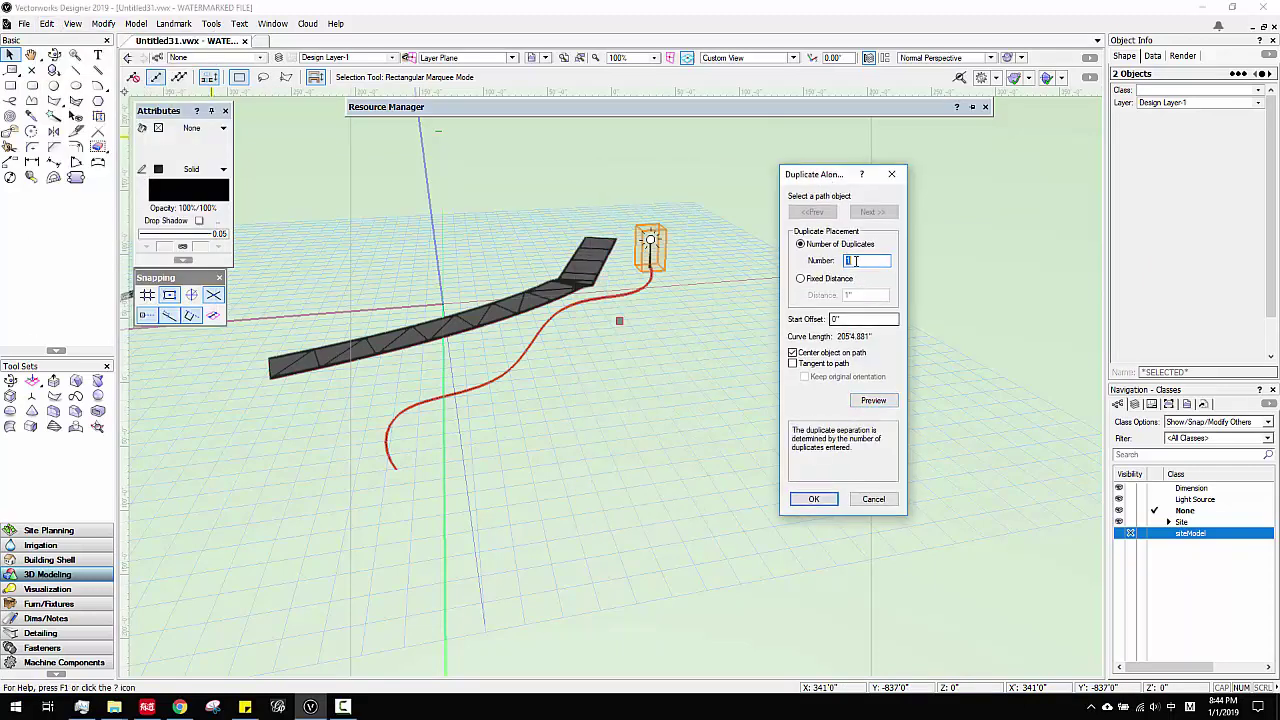
text(5)
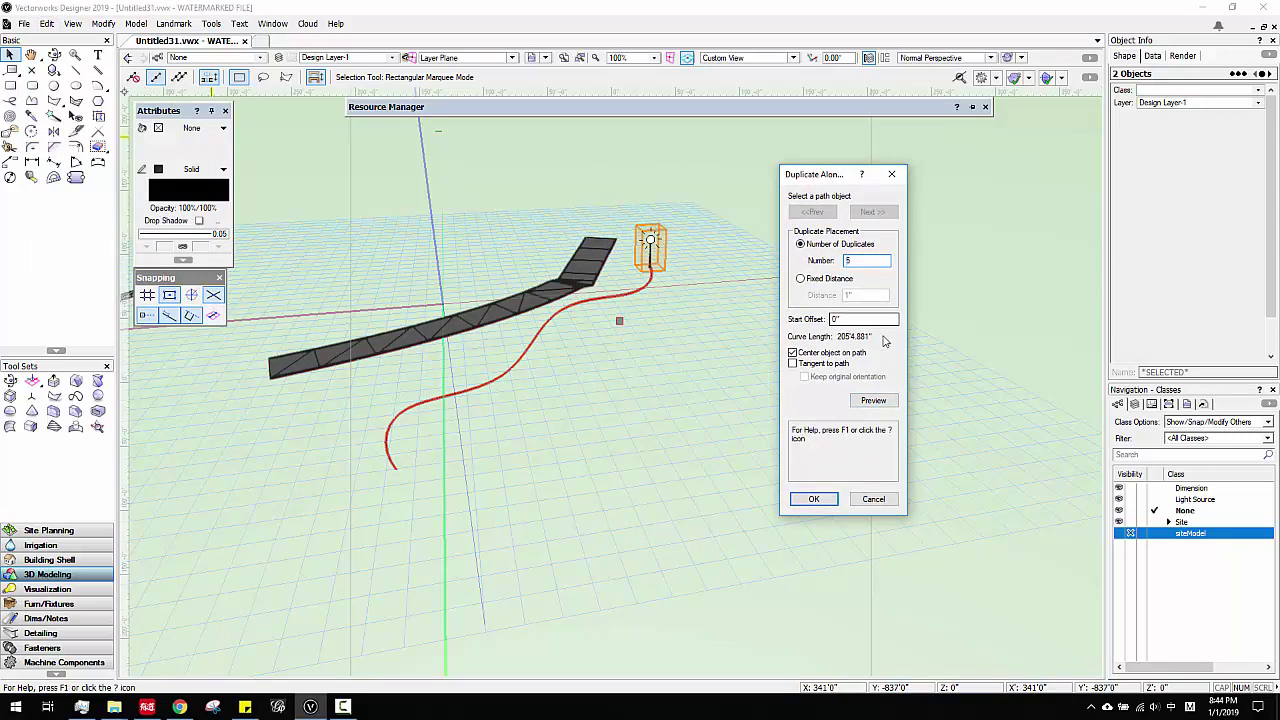
click(873, 400)
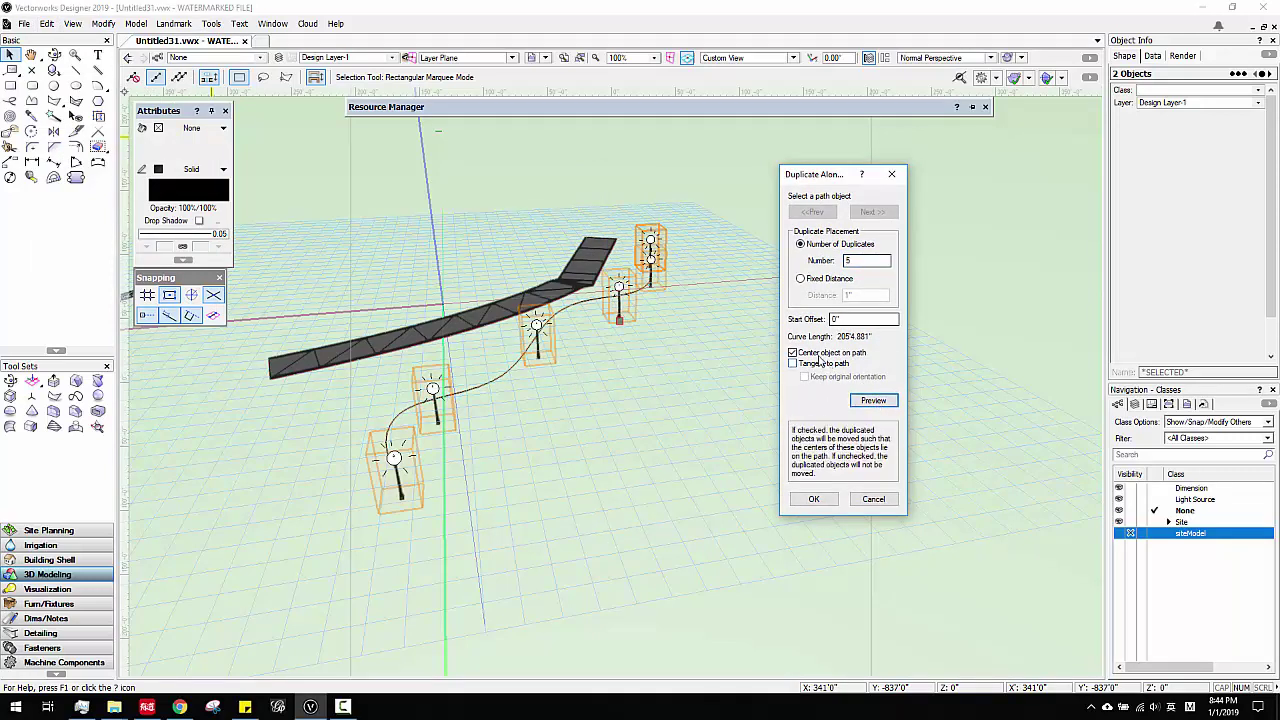
Step: Turn off centering the objects on the path and preview the light post duplicates again
click(792, 352)
click(873, 400)
click(873, 400)
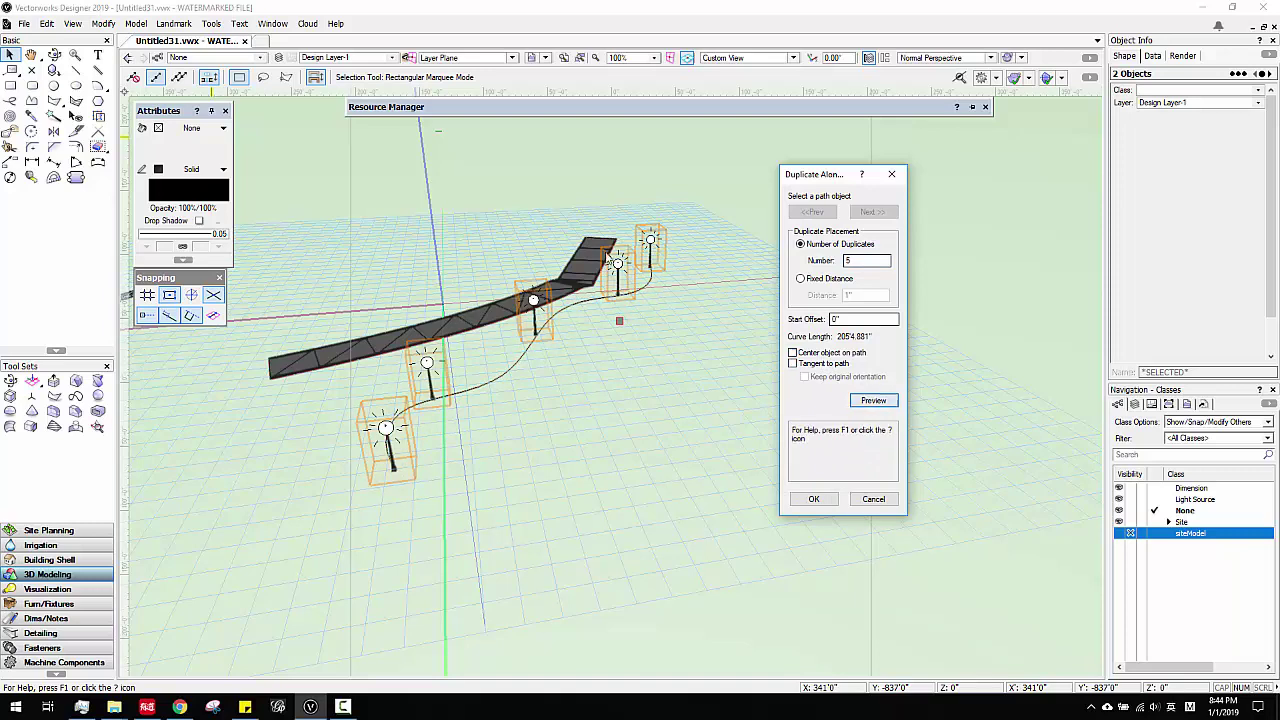